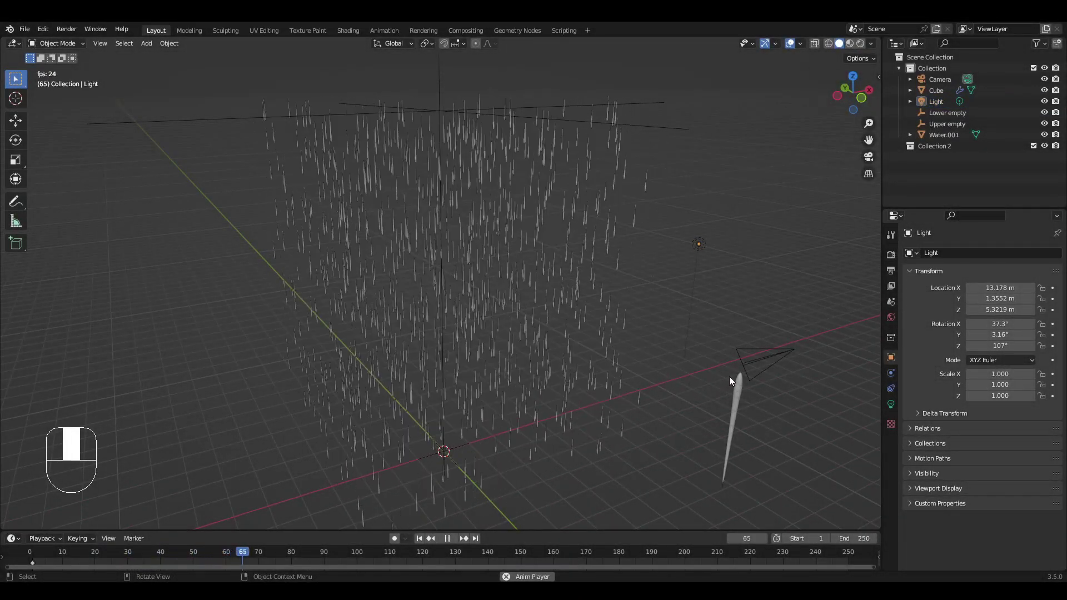
Play the rain animation and move the upper empty to about X -1.02 m, Y 0.07 m, Z 10.12 m to slant the rain
middle_click_drag(729, 375, 527, 461)
key("space")
key("space")
middle_click_drag(528, 461, 525, 446, "shift")
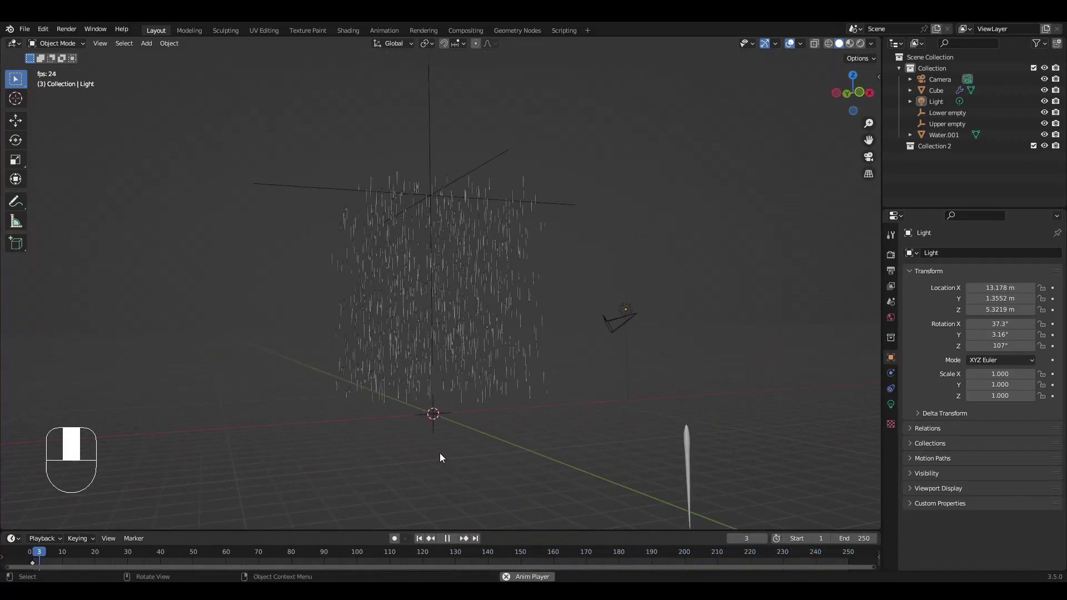
left_click(439, 436)
key("g")
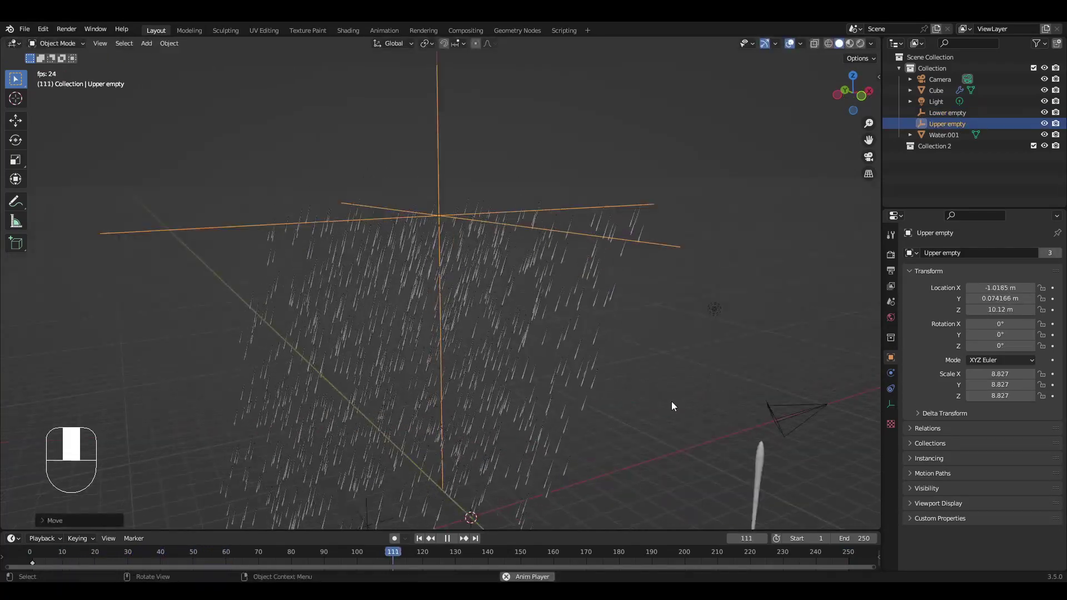
Rescale the upper empty several times to vary the width of the rain area beneath it
key("s")
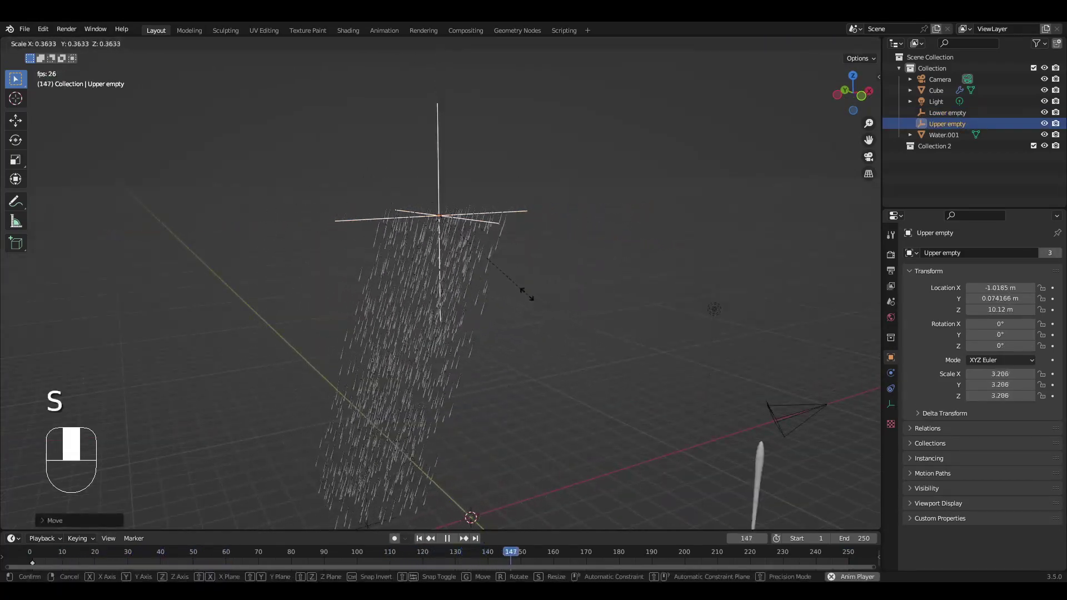
left_click(544, 333)
key("s")
left_click(604, 414)
middle_click_drag(605, 414, 598, 382)
key("s")
key("s")
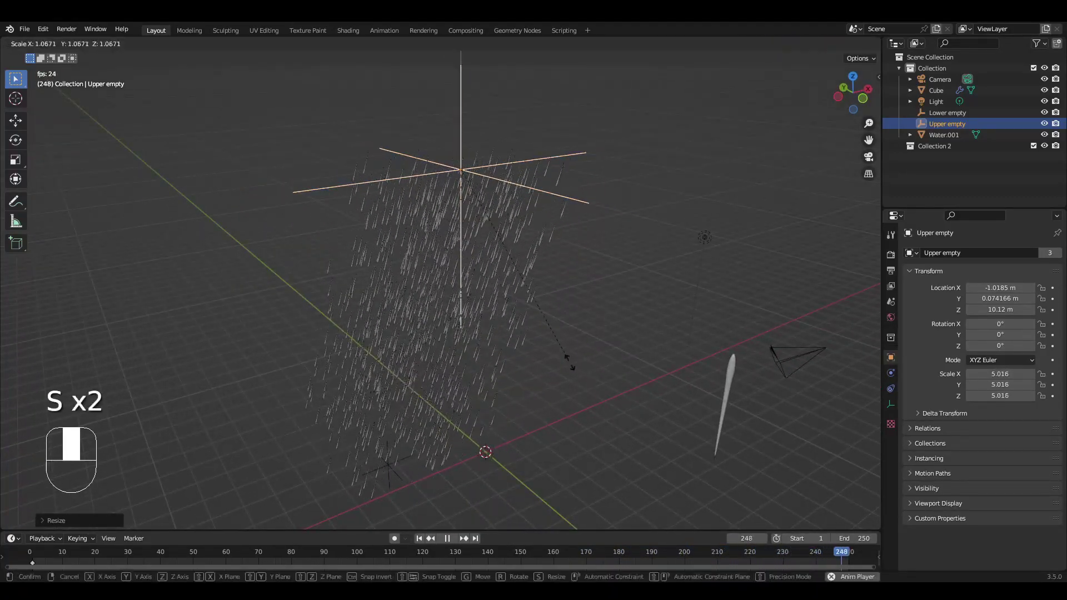
left_click(588, 424)
middle_click_drag(596, 455, 585, 419)
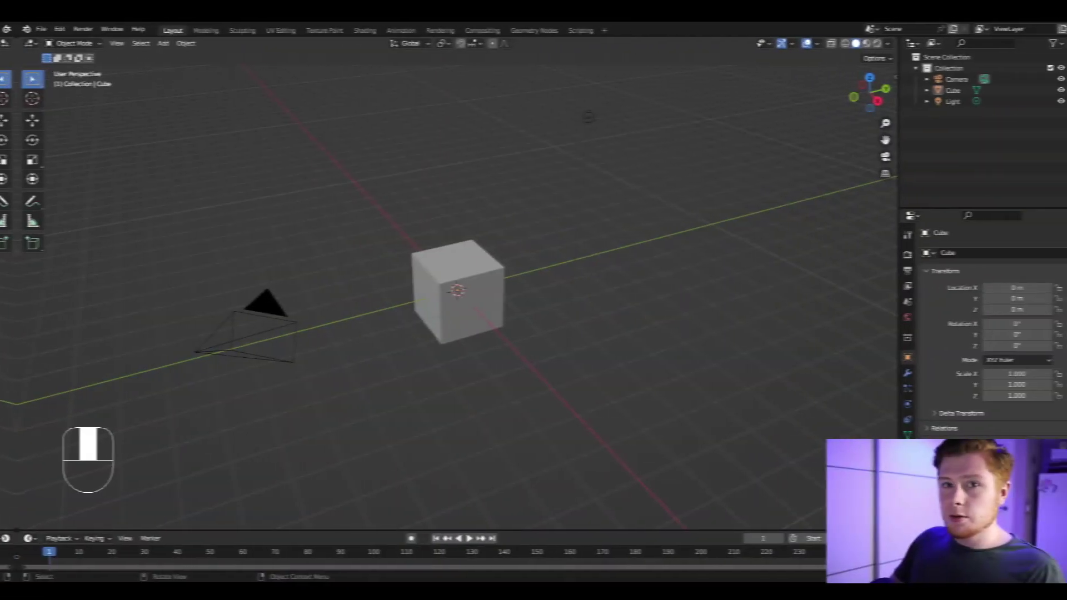
Add a plain axes empty to the default scene and place it above the cube
mouse_move(483, 327)
middle_mouse_down()
mouse_move(481, 309)
mouse_move(482, 334)
middle_mouse_up()
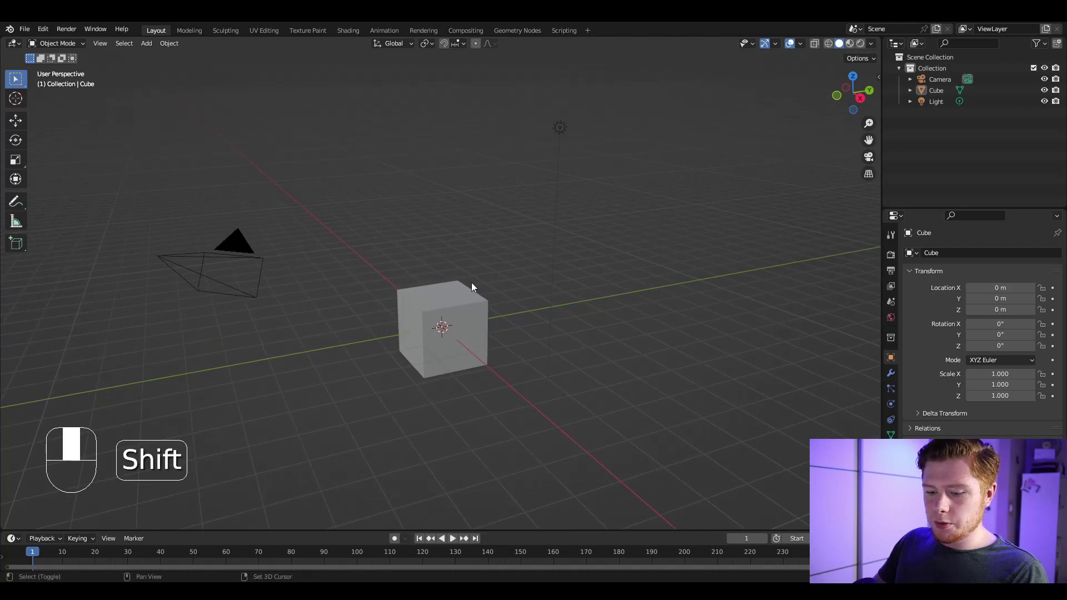
key("shift+a")
mouse_move(455, 395)
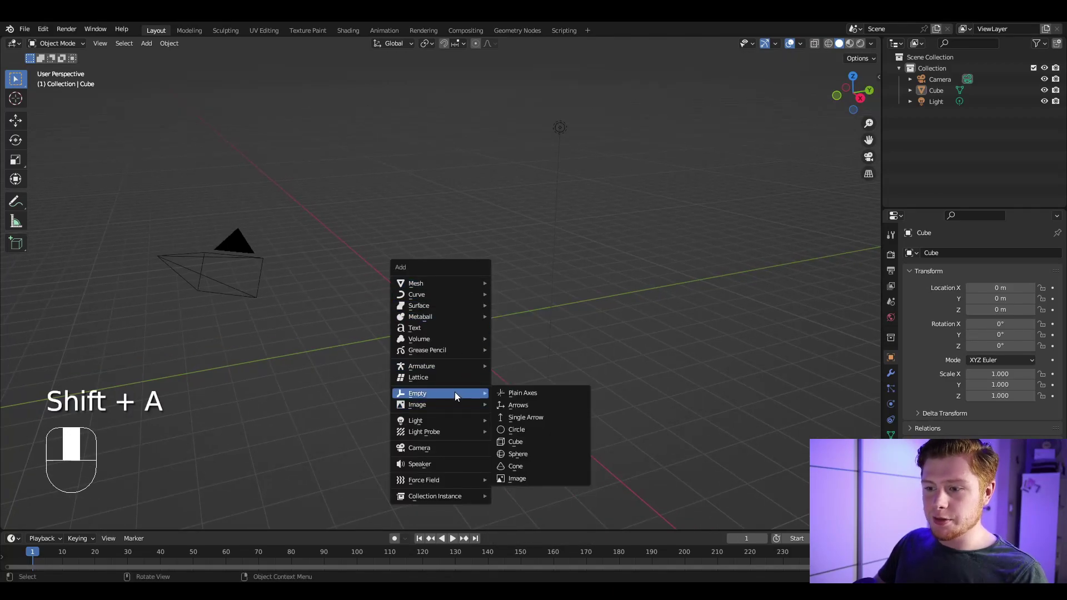
left_click(522, 393)
key("g")
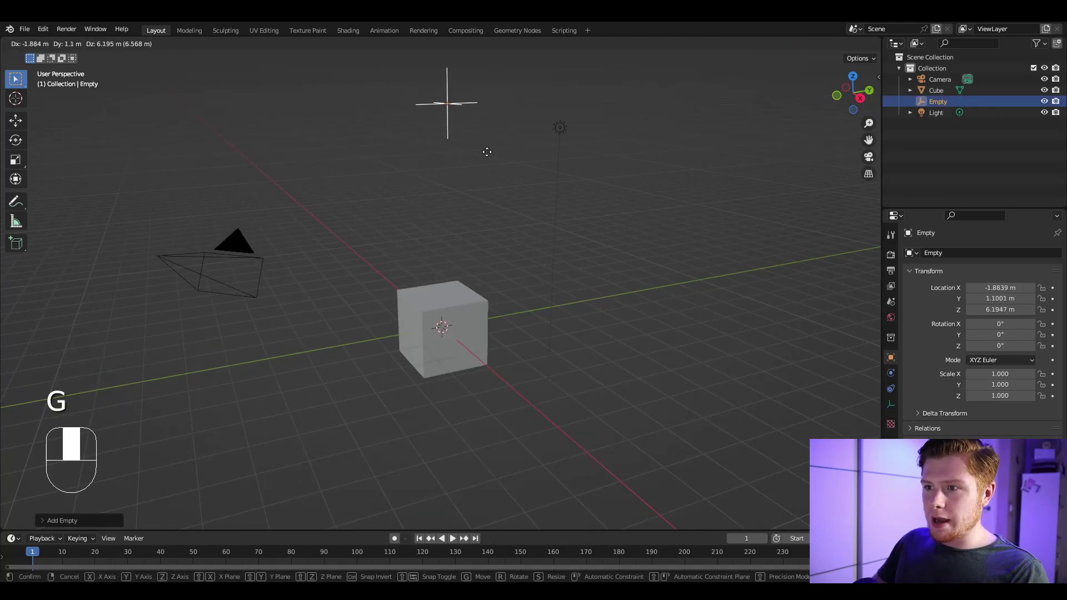
left_click(458, 193)
Add a second plain axes empty beside the cube at about X 0.53 m, Y 2.25 m, Z 1.16 m
key("shift+a")
mouse_move(465, 189)
left_click(509, 190)
key("g")
left_click(528, 329)
Reposition the first empty above the cube at about X 0.57 m, Y 0.52 m, Z 6.47 m
middle_click_drag(528, 331, 427, 175, "shift")
left_click(464, 156)
middle_click_drag(418, 233, 378, 167)
key("g")
left_click(361, 223)
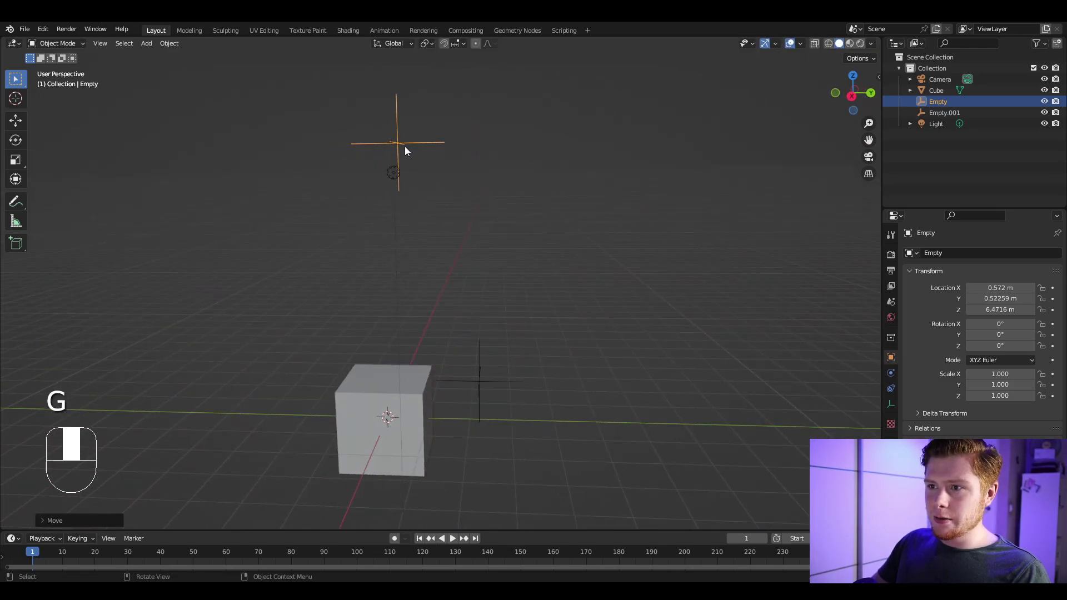
left_click(482, 389)
middle_click_drag(481, 389, 553, 373, "shift")
key("g")
right_click(448, 358)
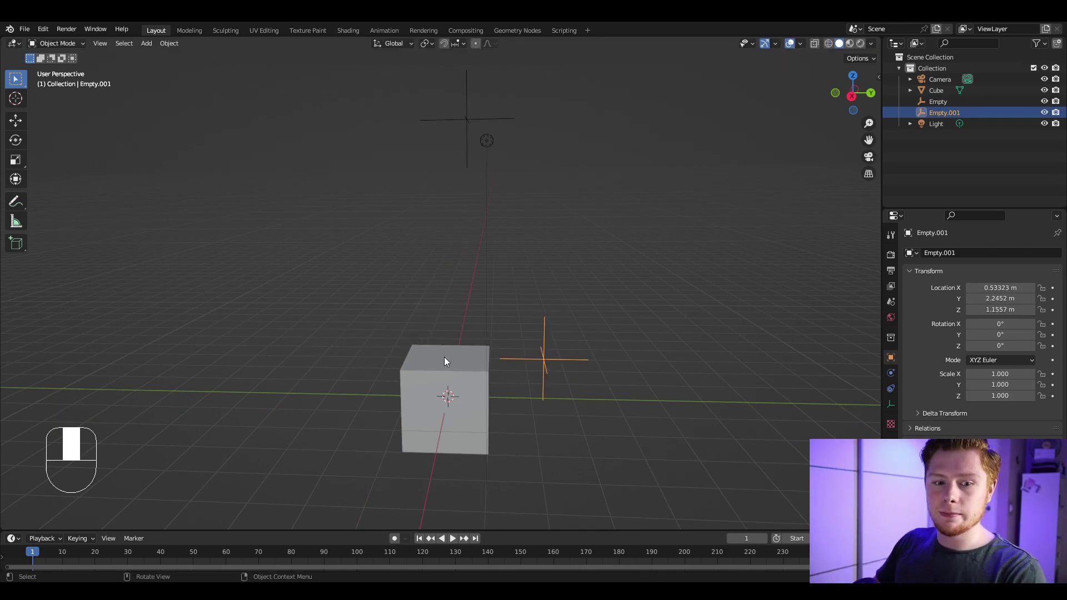
middle_click_drag(445, 361, 439, 345)
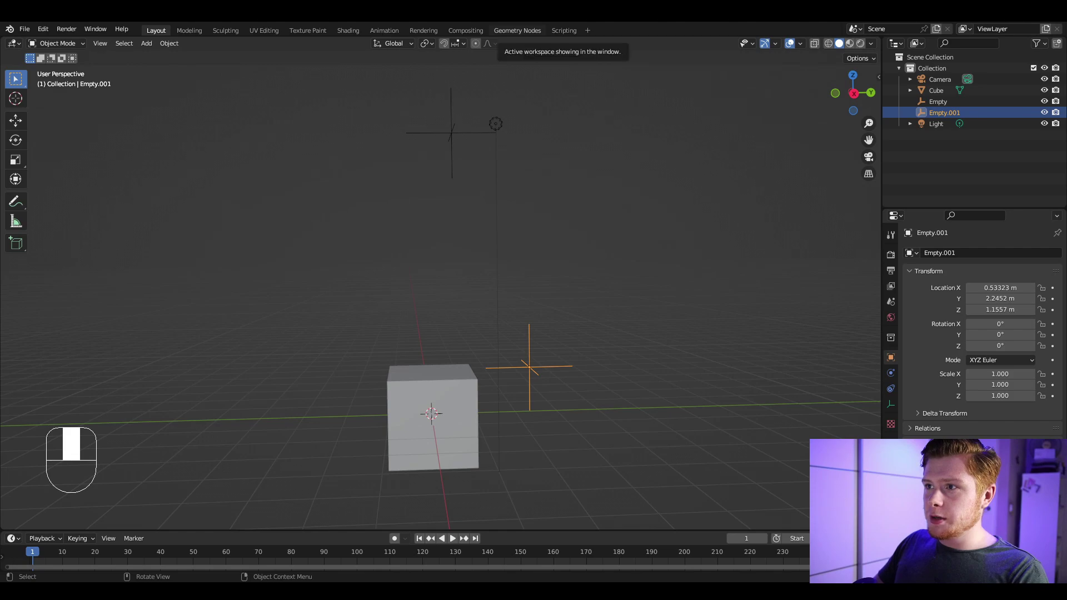
Switch to the Geometry Nodes workspace and create a new geometry node tree on the cube
left_click(518, 30)
left_click(619, 183)
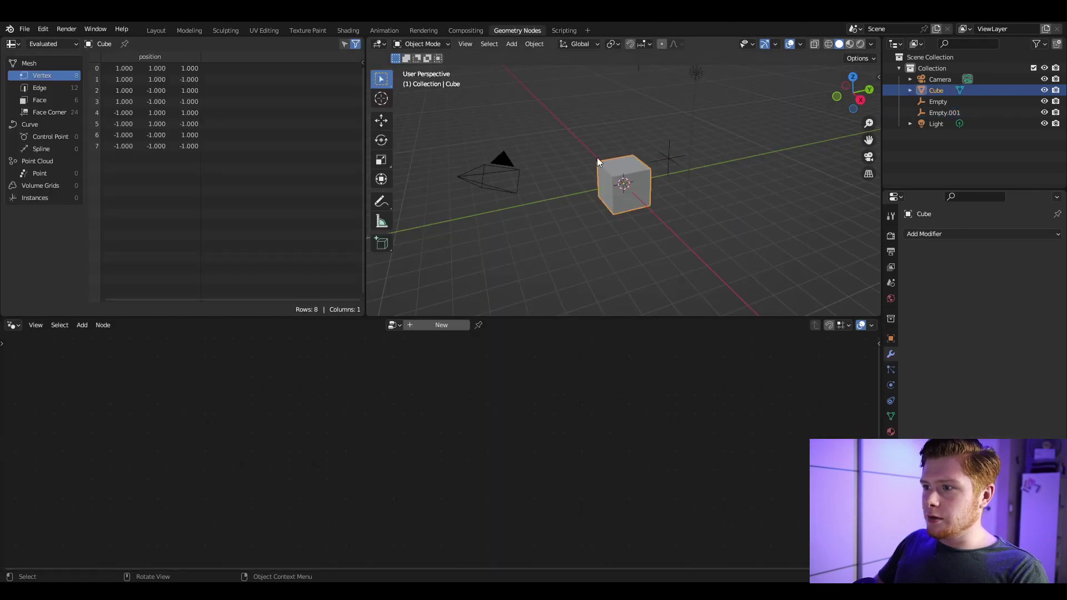
left_click(428, 325)
middle_click_drag(398, 446, 425, 427)
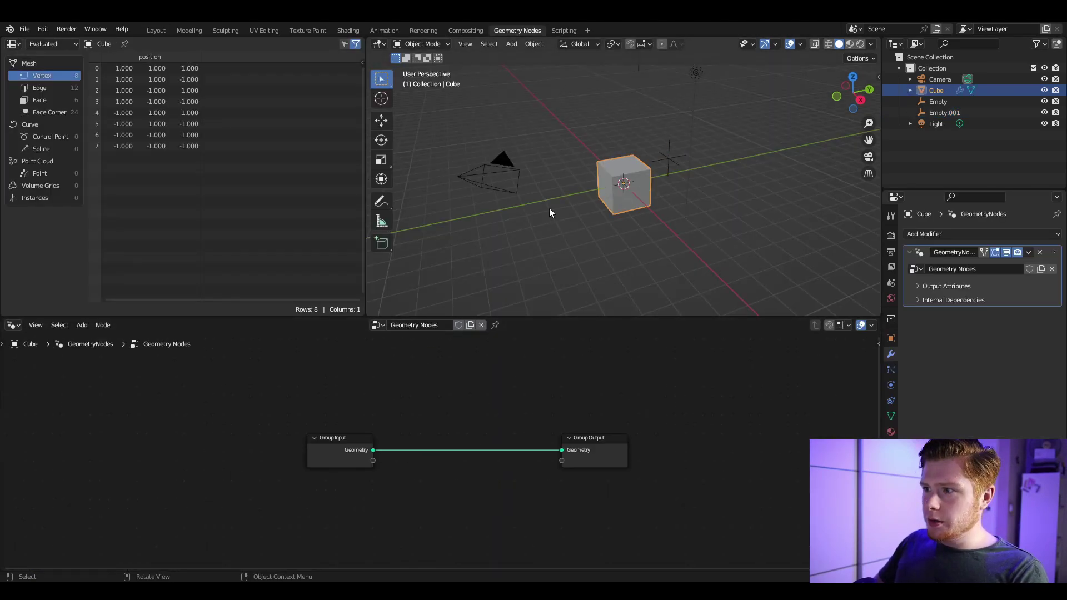
Replace the Group Input node with a Grid node and connect its Mesh output to the Group Output's Geometry
scroll(356, 449, "up", 2)
left_click(340, 433)
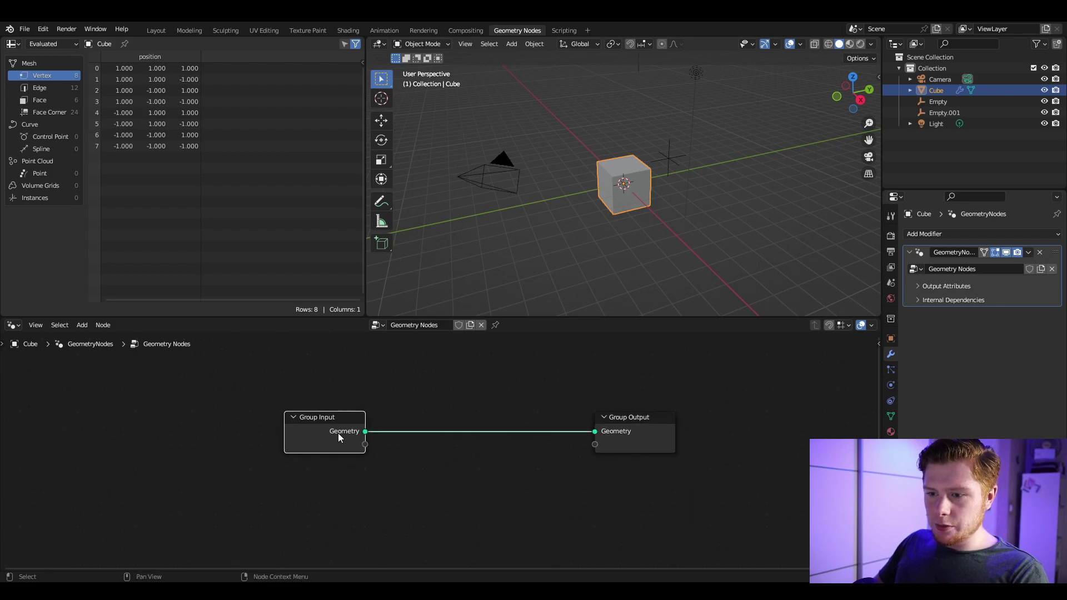
key("x")
key("shift+a")
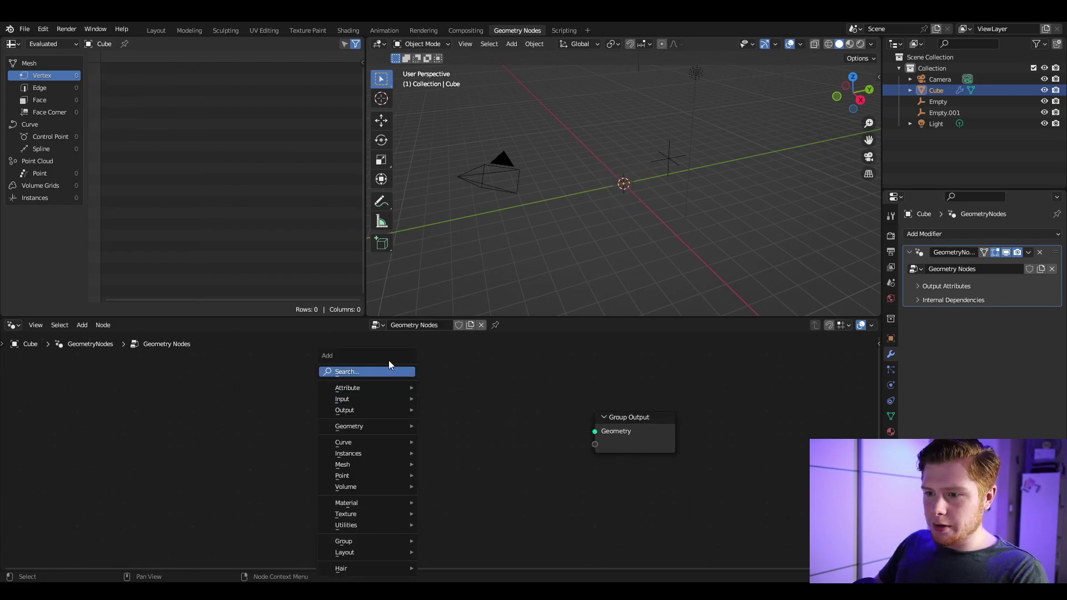
left_click(388, 369)
type("grid")
key("Return")
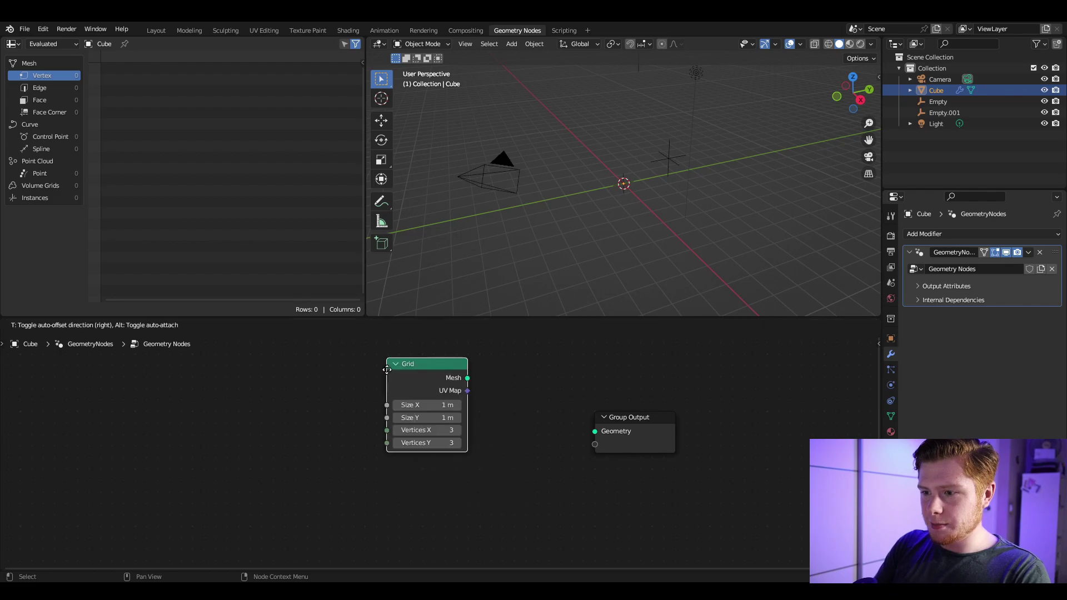
left_click(494, 413)
left_click_drag(486, 409, 594, 431)
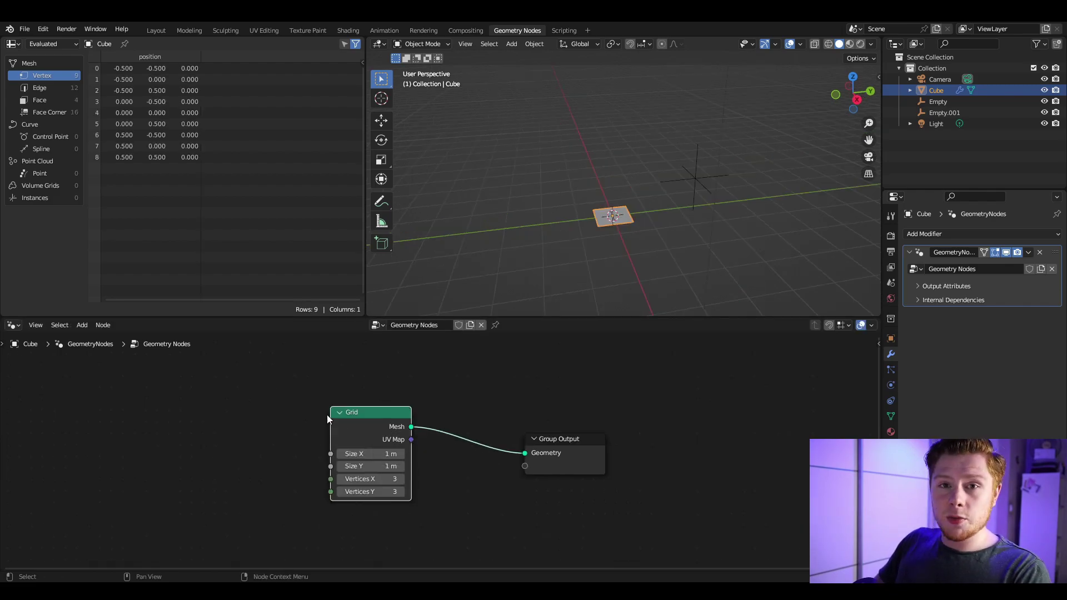
Insert a Distribute Points on Faces node between the Grid and Group Output nodes
left_click_drag(349, 419, 256, 413)
key("shift+a")
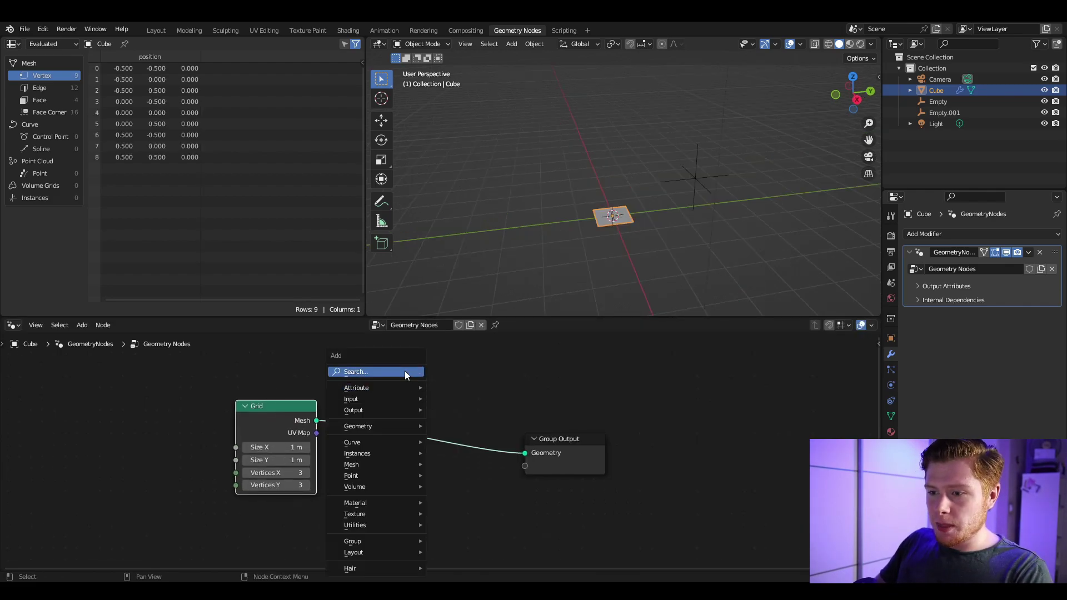
left_click(404, 371)
type("dis")
key("Down")
key("Down")
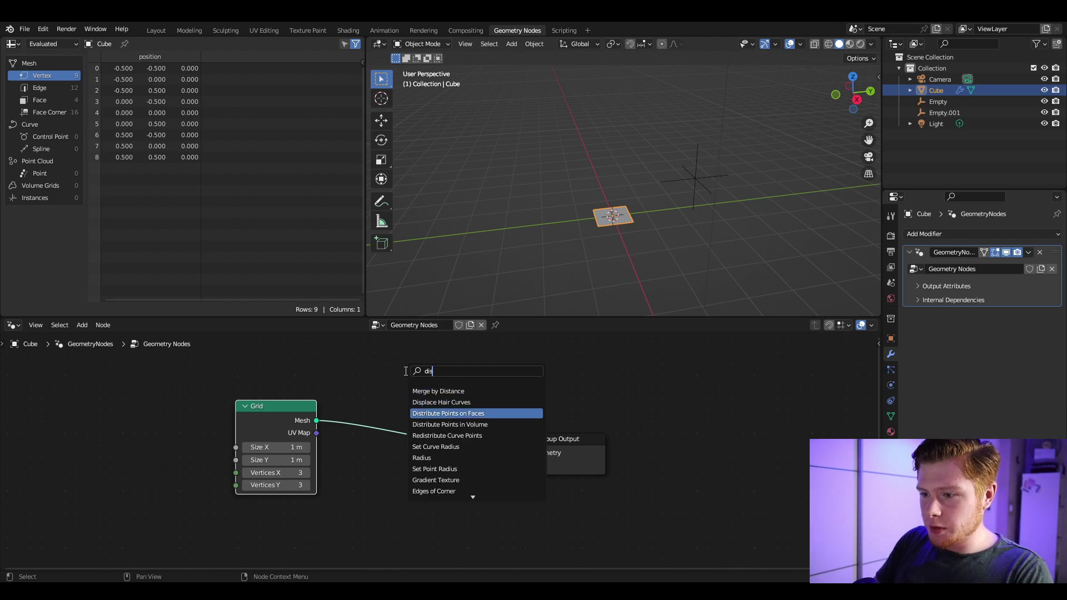
key("Return")
left_click(369, 372)
Set the Distribute Points on Faces density to 100
double_click(416, 464)
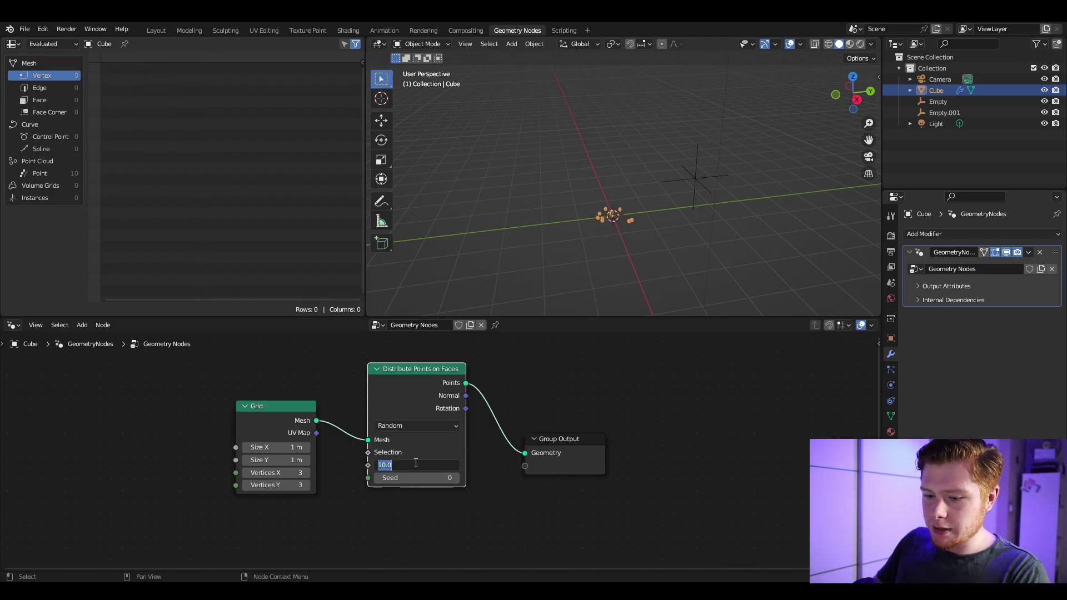
type("100")
key("Return")
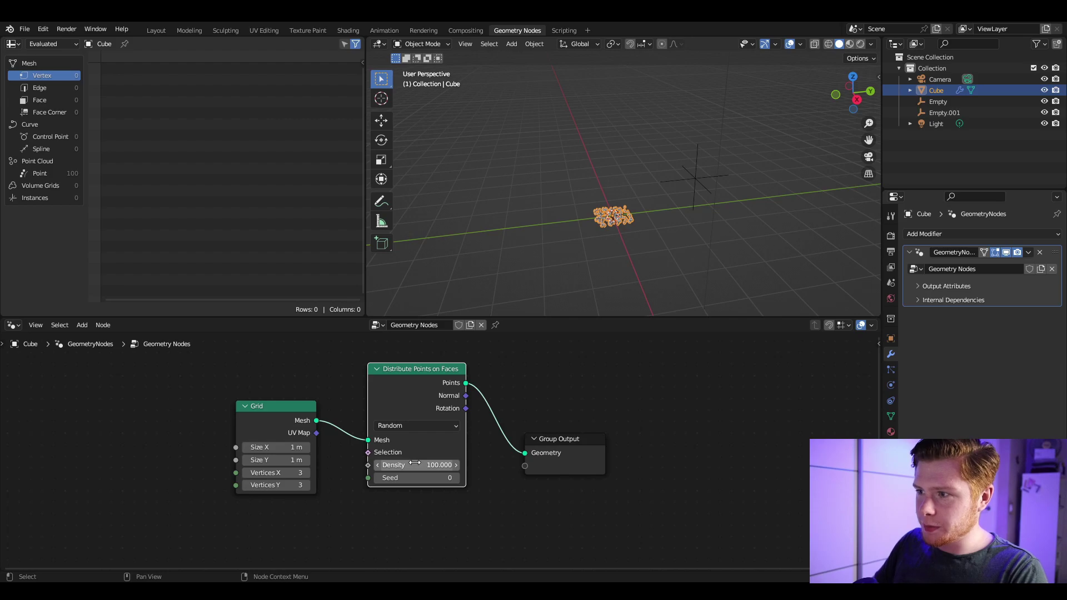
Move the Group Output aside and insert an Instance on Points node after Distribute Points on Faces
left_click_drag(531, 391, 673, 489)
middle_click_drag(674, 478, 612, 501)
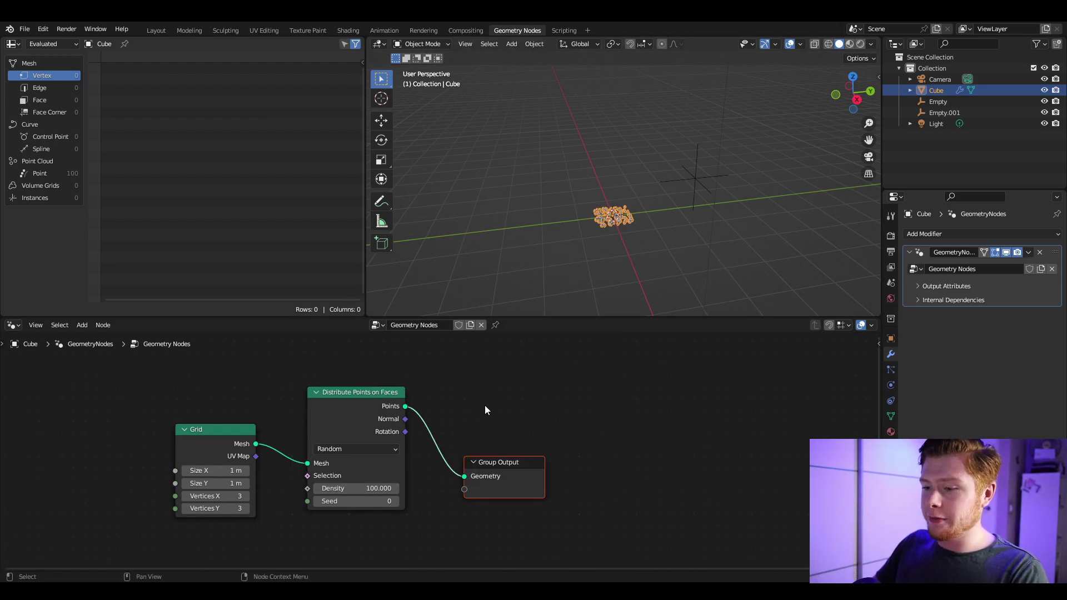
key("g")
left_click(673, 401)
key("shift+a")
type("onp")
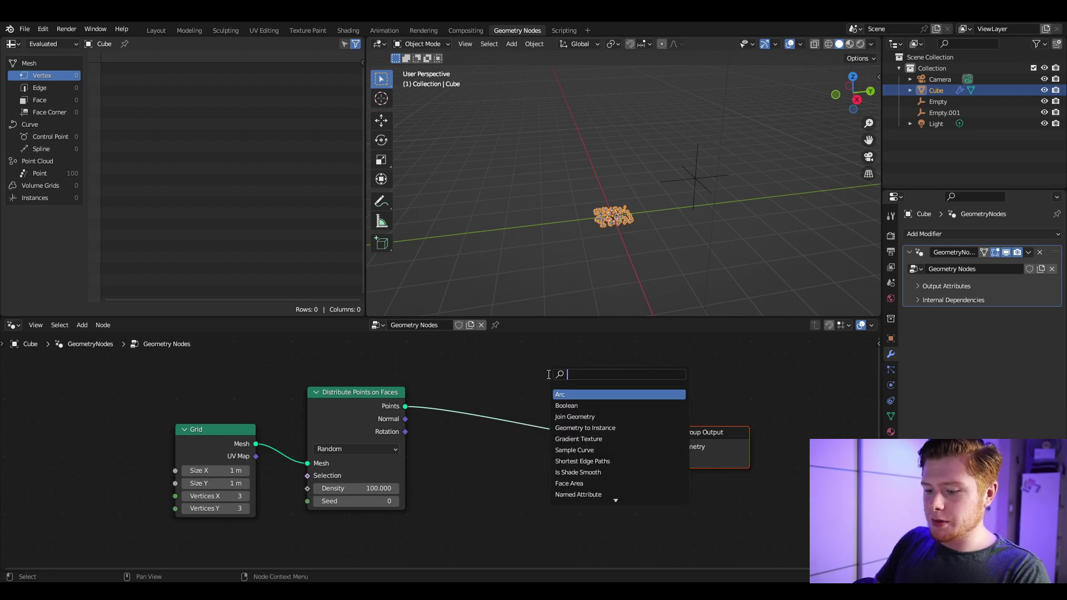
key("Return")
left_click(550, 375)
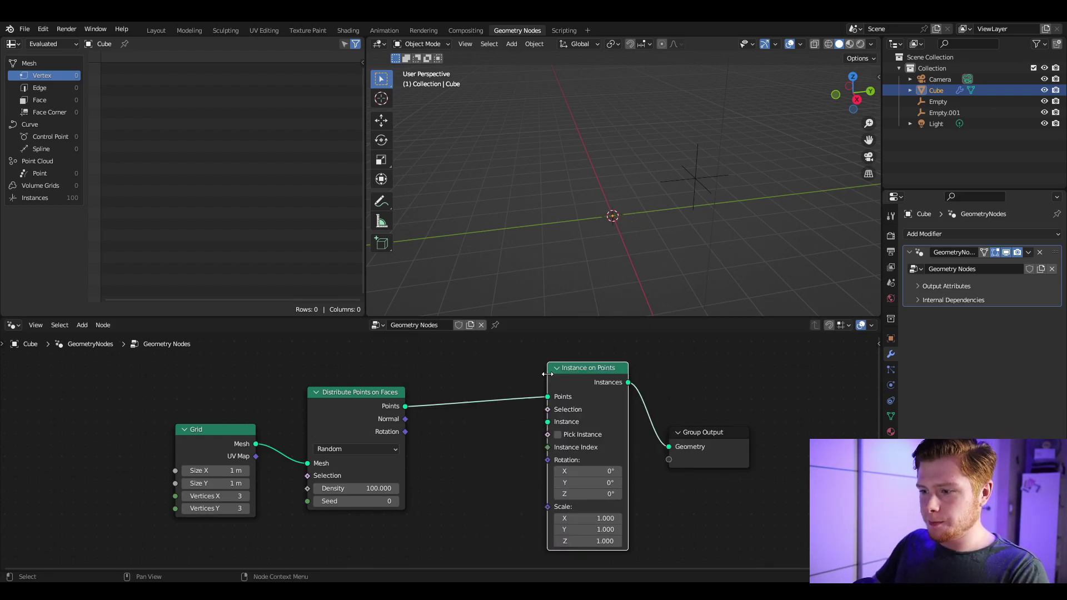
left_click_drag(588, 398, 560, 398)
middle_click_drag(464, 377, 505, 420)
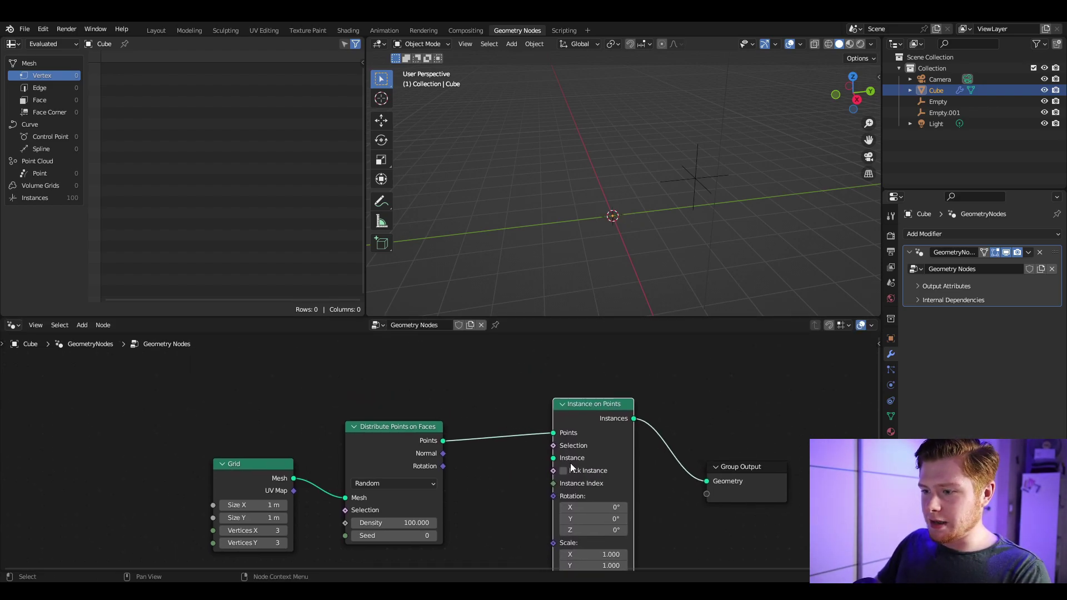
Add a Curve Line node and connect its Curve output to the Instance input of Instance on Points
key("shift+a")
type("curve l")
key("Return")
left_click(363, 405)
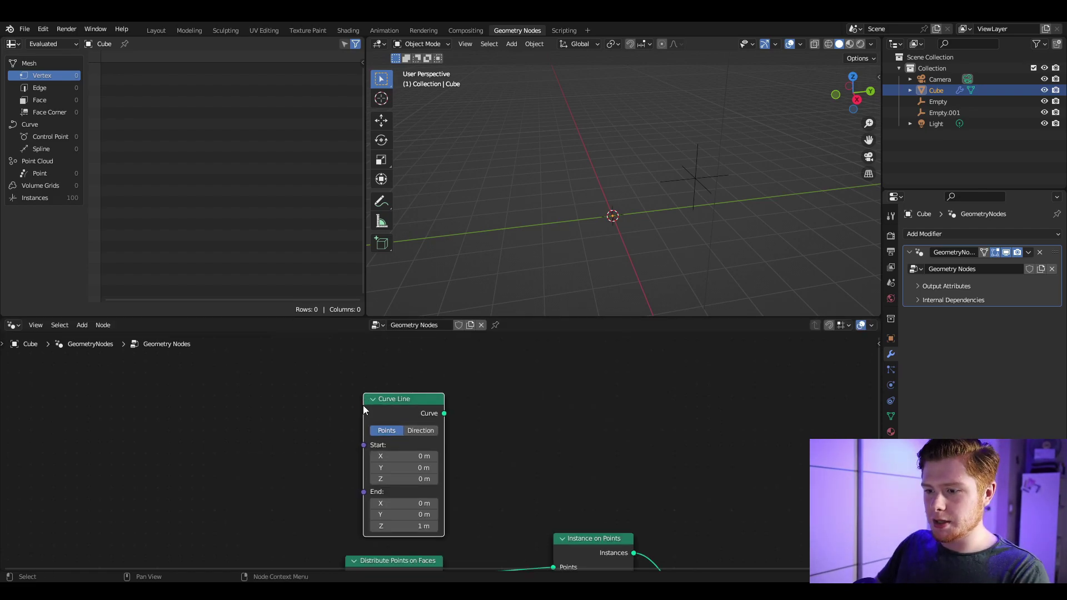
middle_click_drag(439, 457, 390, 369)
scroll(411, 372, "down", 2)
left_click_drag(402, 340, 497, 495)
middle_click_drag(611, 267, 625, 172)
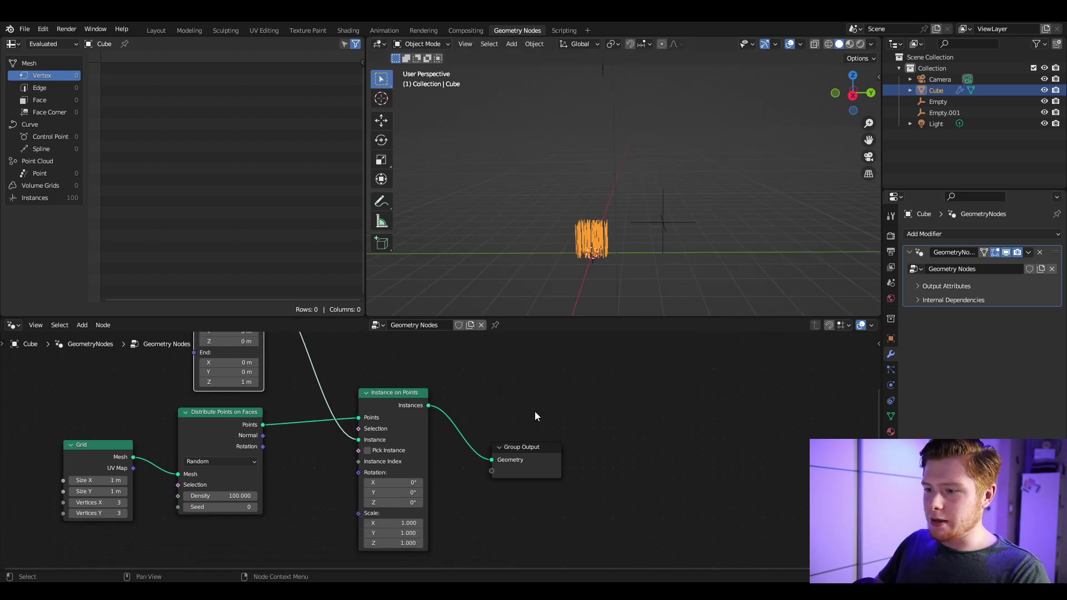
Insert a Set Position node between the Instance on Points and Group Output nodes
key("shift+a")
left_click(552, 372)
type("set pos")
key("Return")
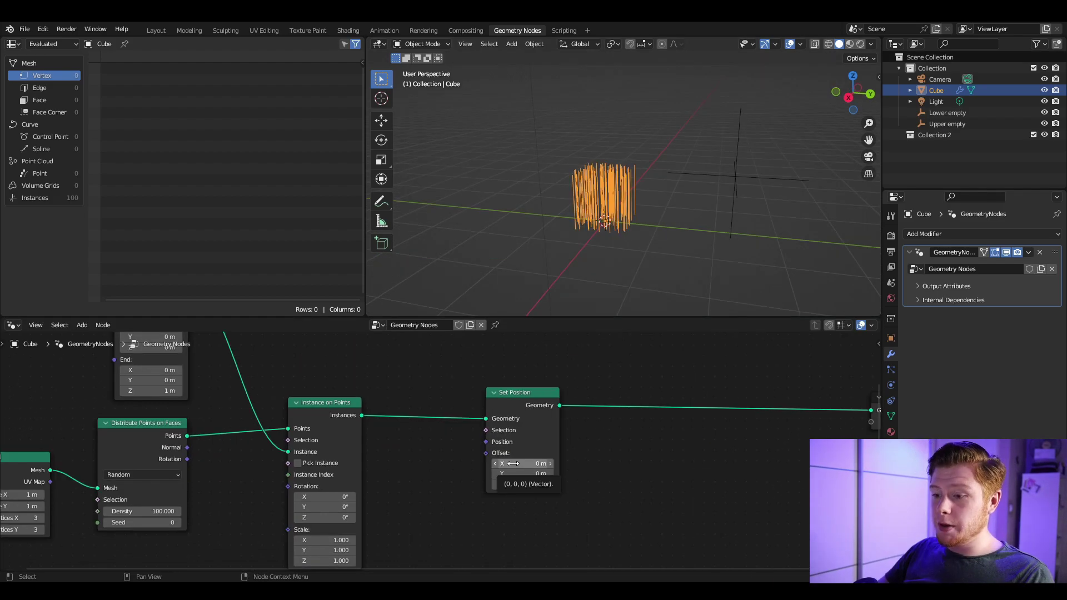
mouse_move(514, 464)
left_mouse_down()
mouse_move(561, 463)
mouse_move(514, 463)
left_mouse_up()
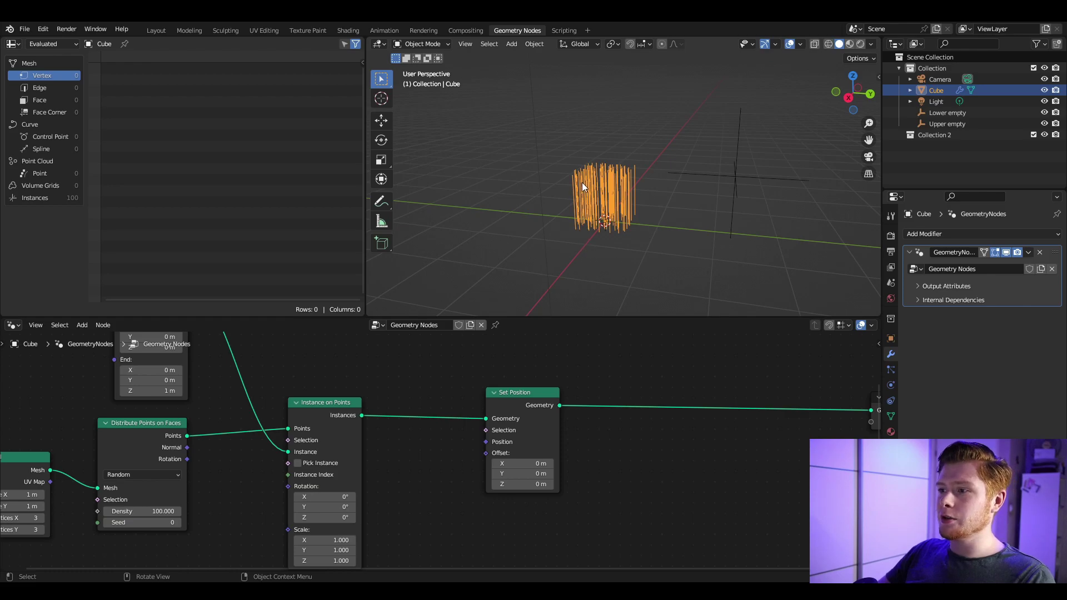
middle_click_drag(574, 156, 569, 183)
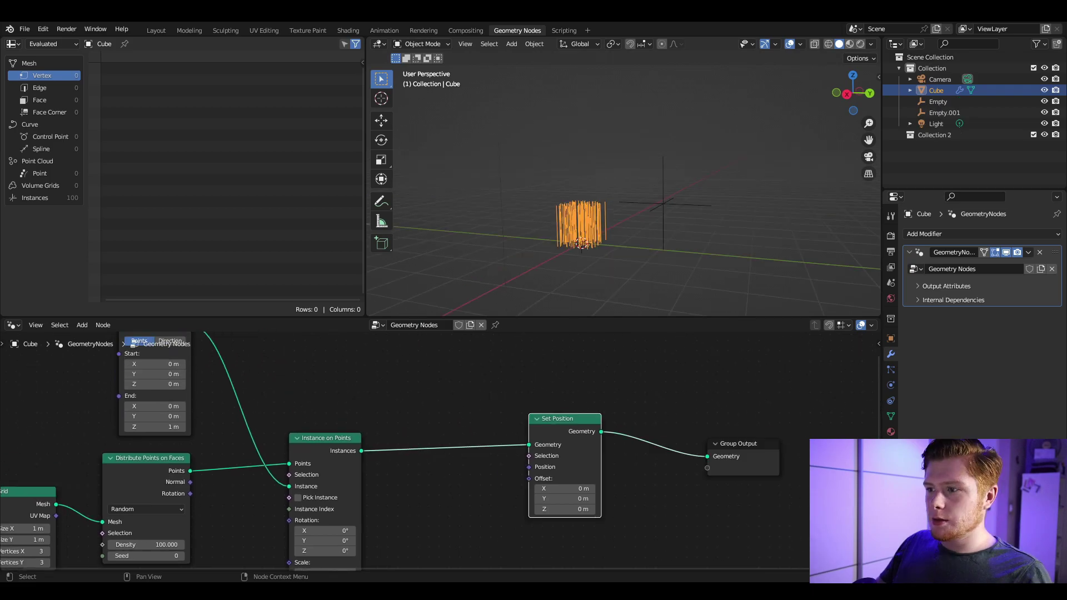
Add an Endpoint Selection node near the link between Instance on Points and Set Position
scroll(478, 393, "up", 3, "ctrl")
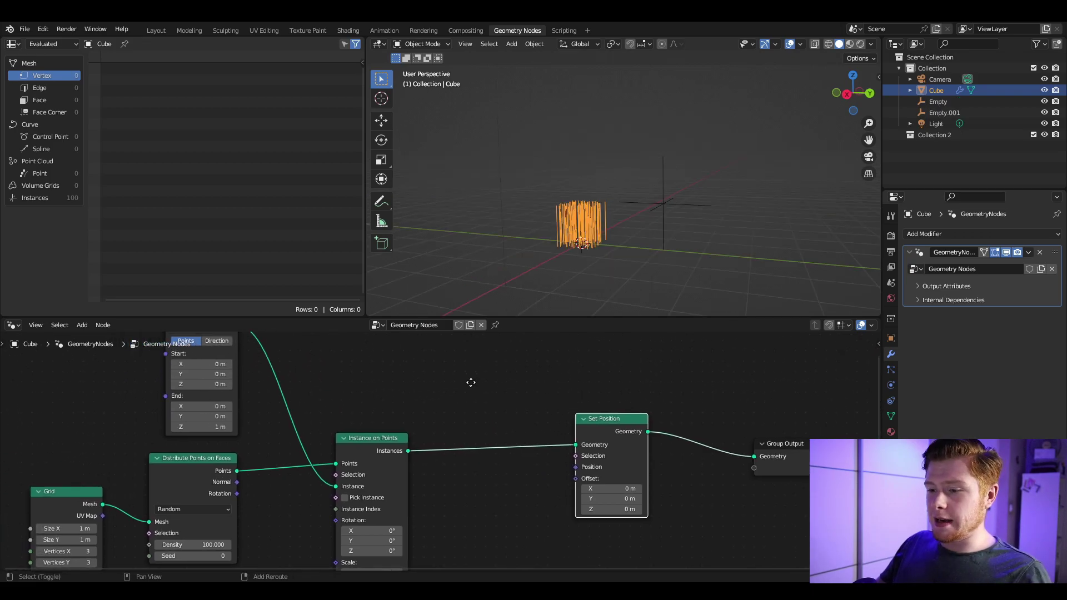
key("shift+a")
left_click(475, 370)
type("endpoint")
key("Return")
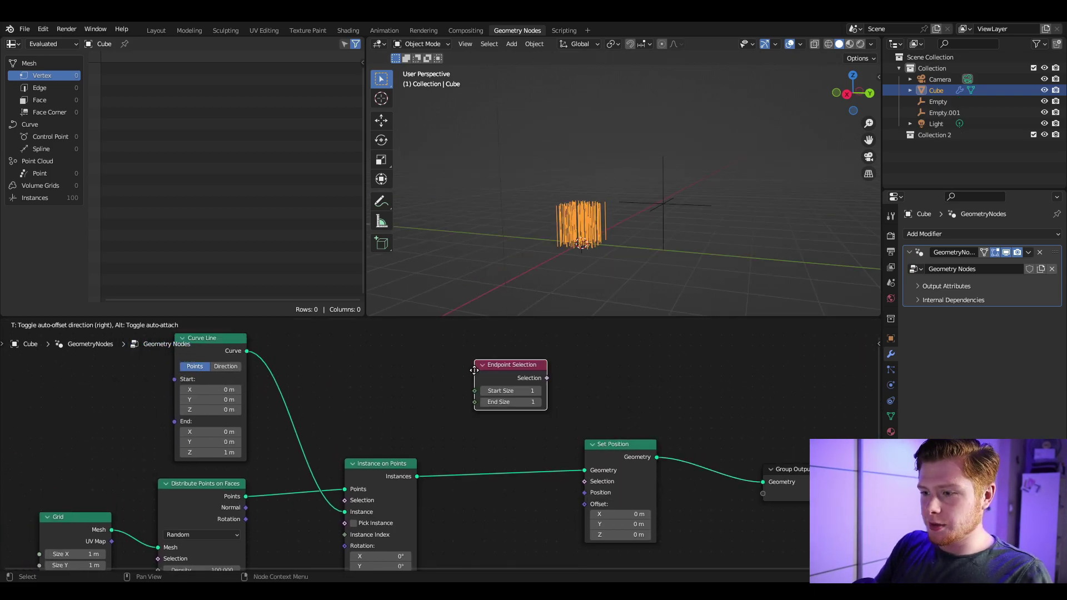
left_click(422, 402)
scroll(531, 211, "up", 5)
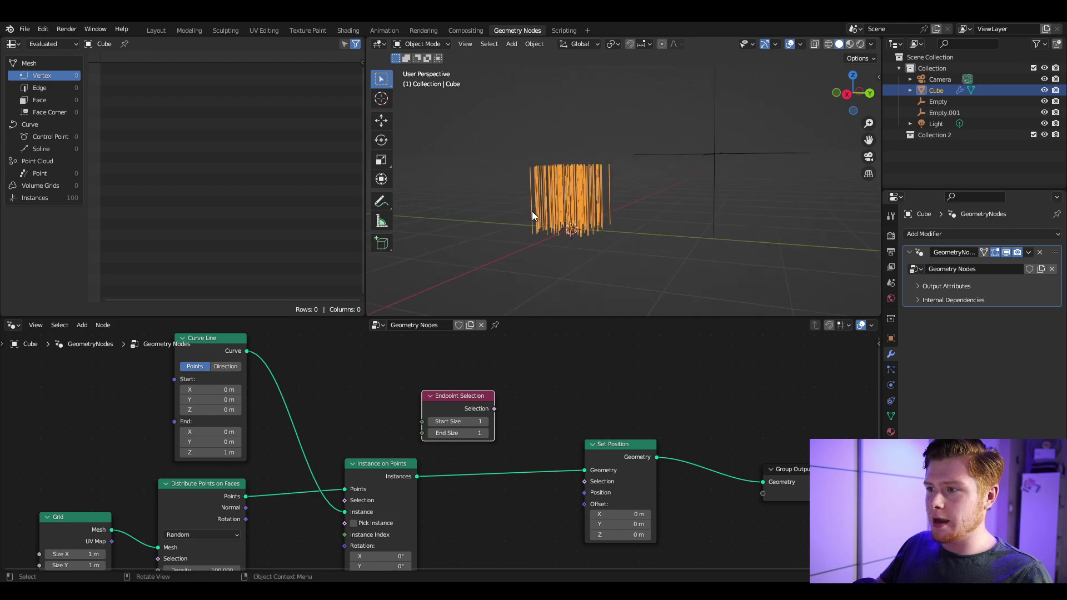
Connect the Endpoint Selection node to the Set Position node's Selection input and set its End Size to 0
middle_click_drag(537, 220, 597, 183)
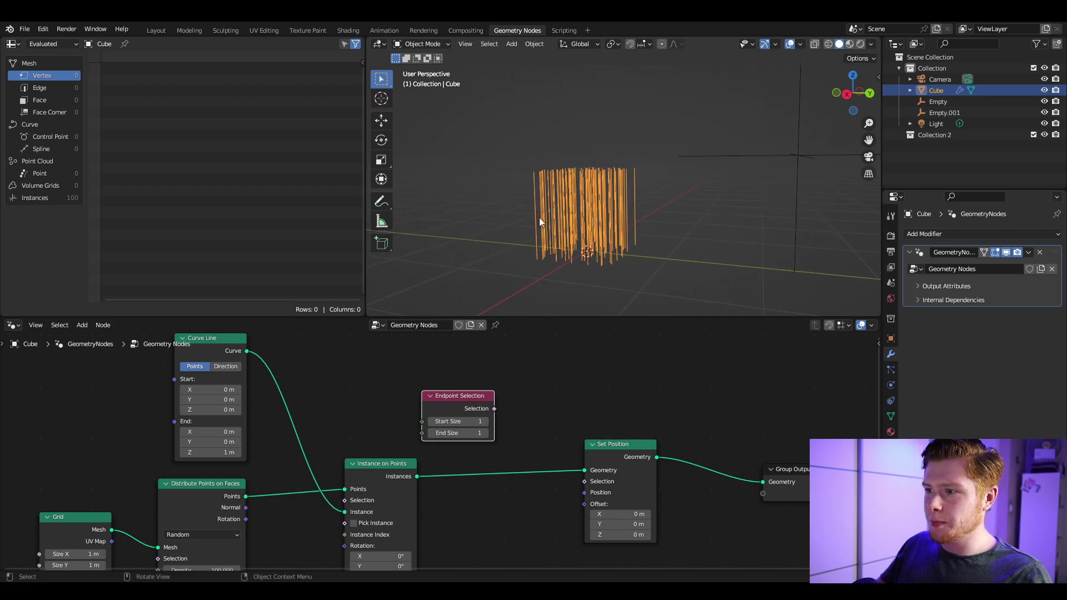
middle_click_drag(497, 438, 425, 418)
left_click_drag(422, 388, 434, 393)
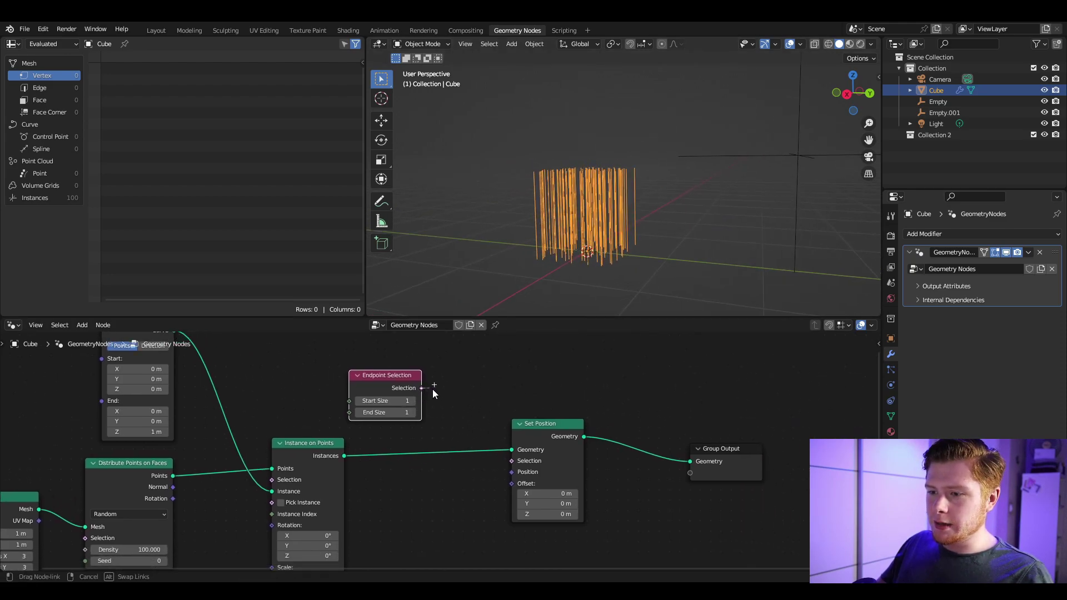
left_click_drag(509, 462, 511, 460)
middle_click_drag(478, 485, 506, 468)
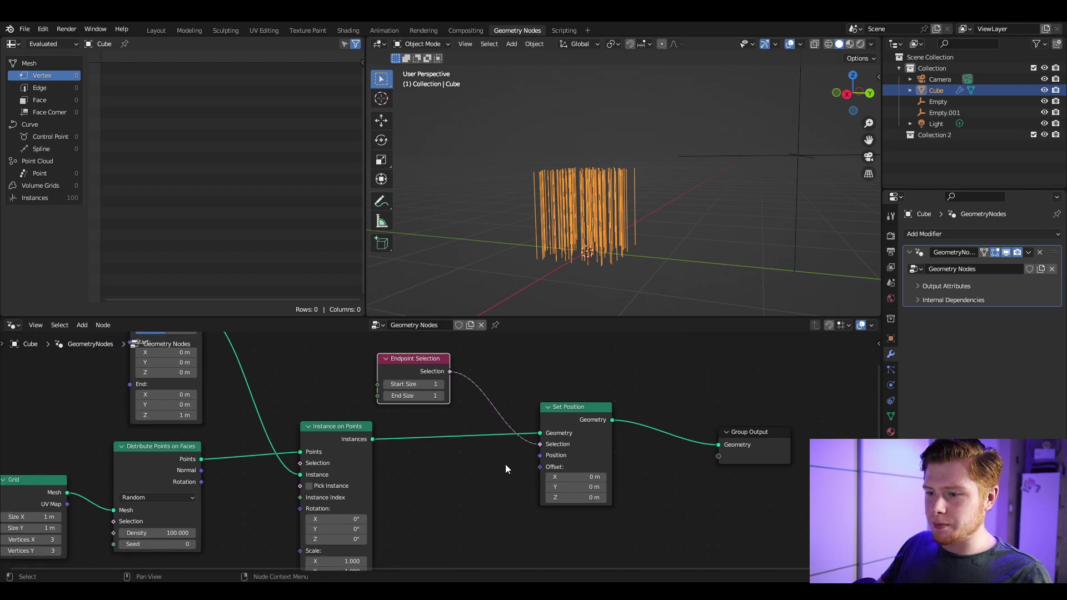
left_click(385, 396)
left_click_drag(571, 478, 571, 479)
right_click(578, 477)
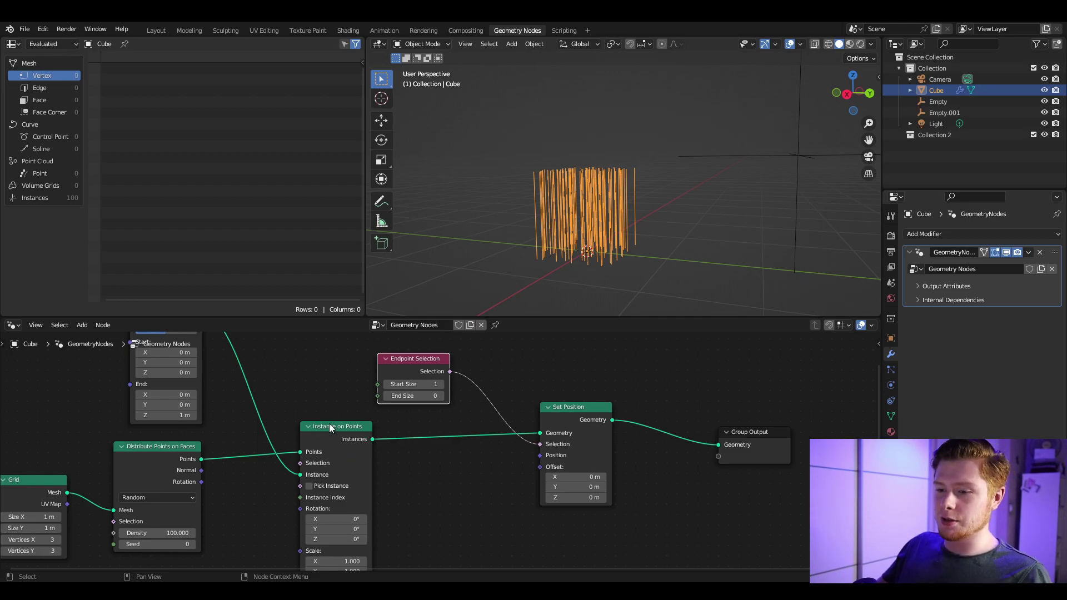
Insert a Realize Instances node between the Instance on Points and Set Position nodes
key("shift+a")
left_click(480, 373)
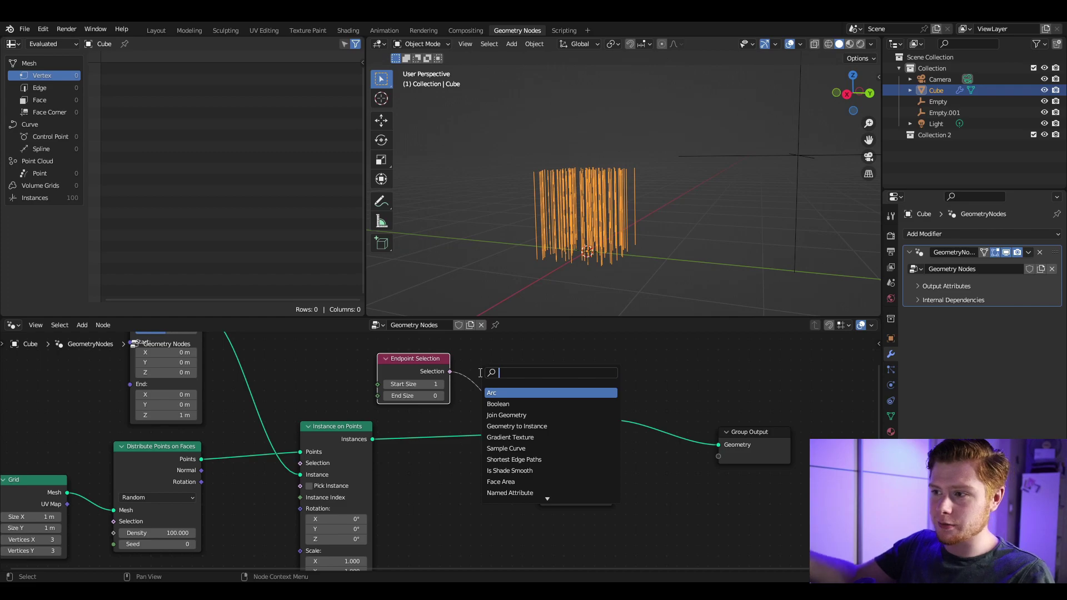
type("realize")
key("Return")
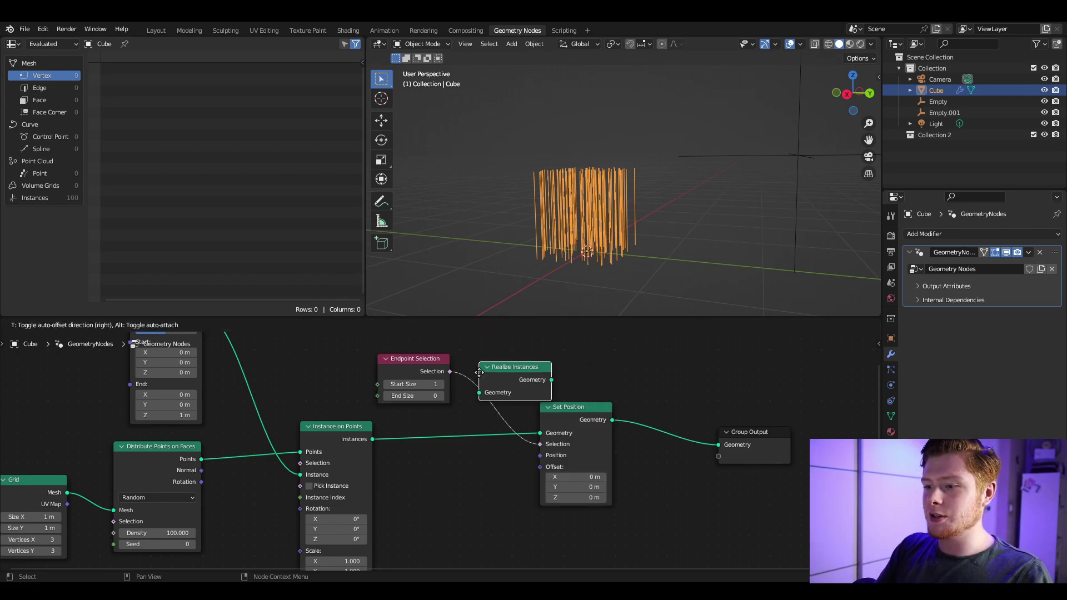
left_click(443, 458)
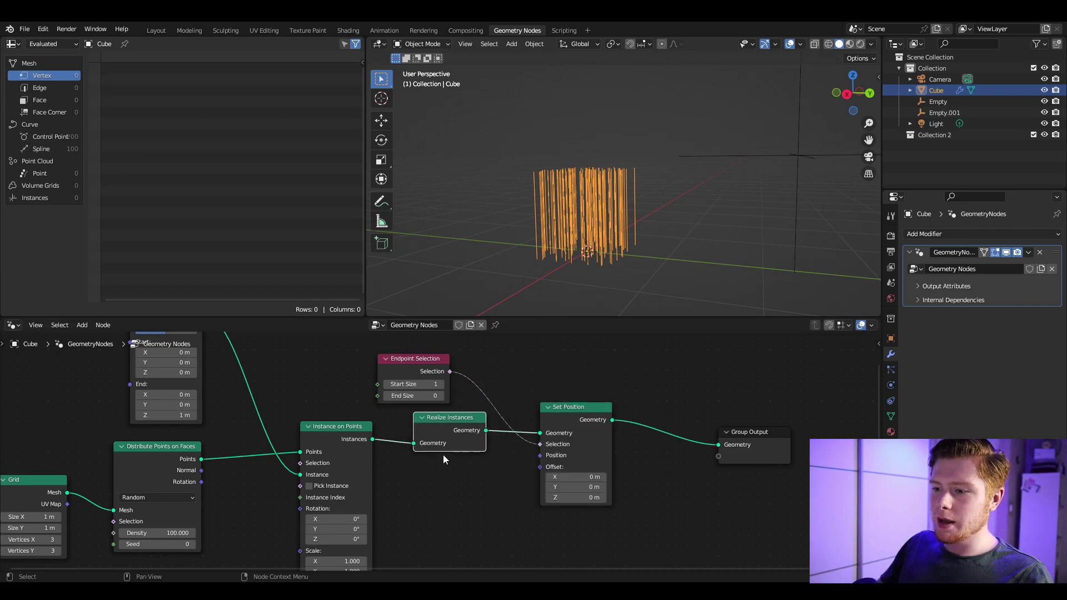
Try shifting the start points of the lines with the Set Position node's X offset
middle_click_drag(498, 504, 488, 486)
mouse_move(557, 460)
left_mouse_down()
mouse_move(625, 460)
mouse_move(514, 460)
mouse_move(560, 460)
left_mouse_up()
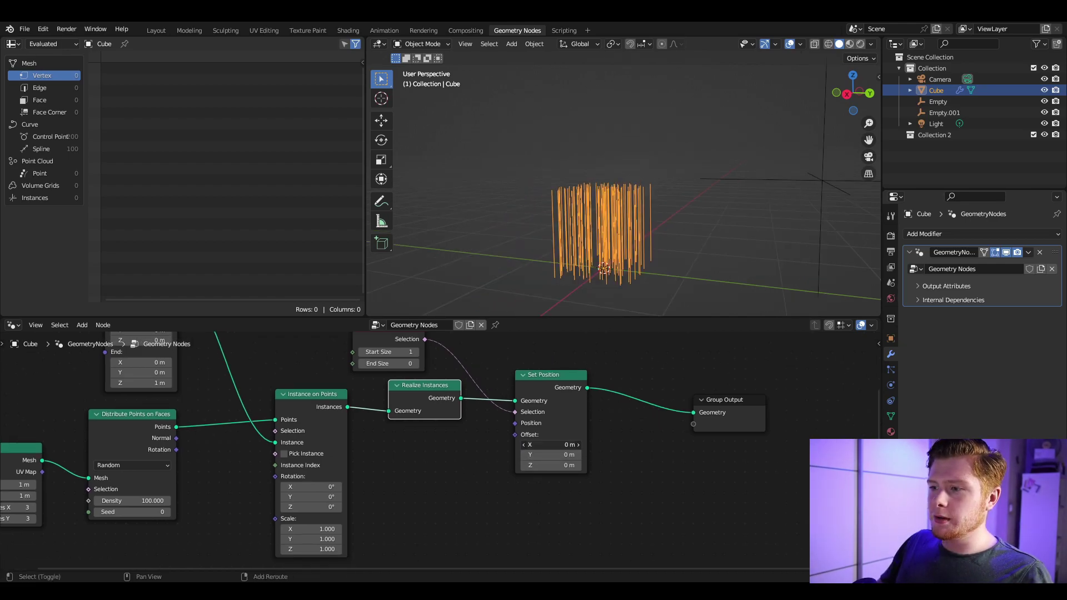
left_click_drag(544, 445, 561, 445)
left_click_drag(561, 445, 544, 445)
Select the empty high above the rain lines and rename it as "Upper empty"
middle_click_drag(641, 119, 634, 233, "shift")
scroll(632, 147, "down", 3)
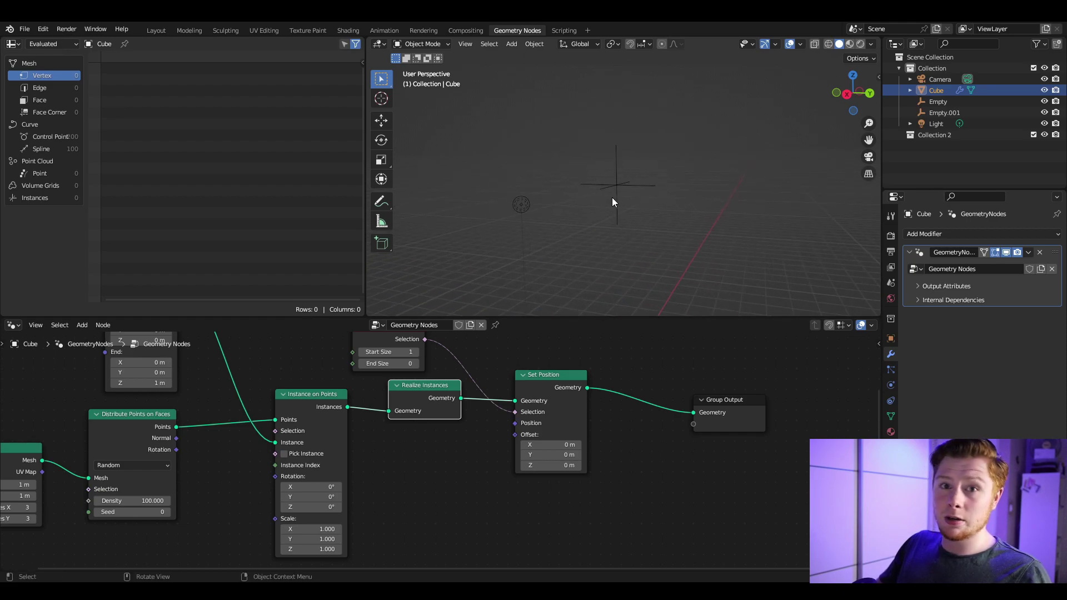
middle_click_drag(624, 209, 624, 182, "shift")
scroll(625, 196, "down", 1)
left_click(596, 105)
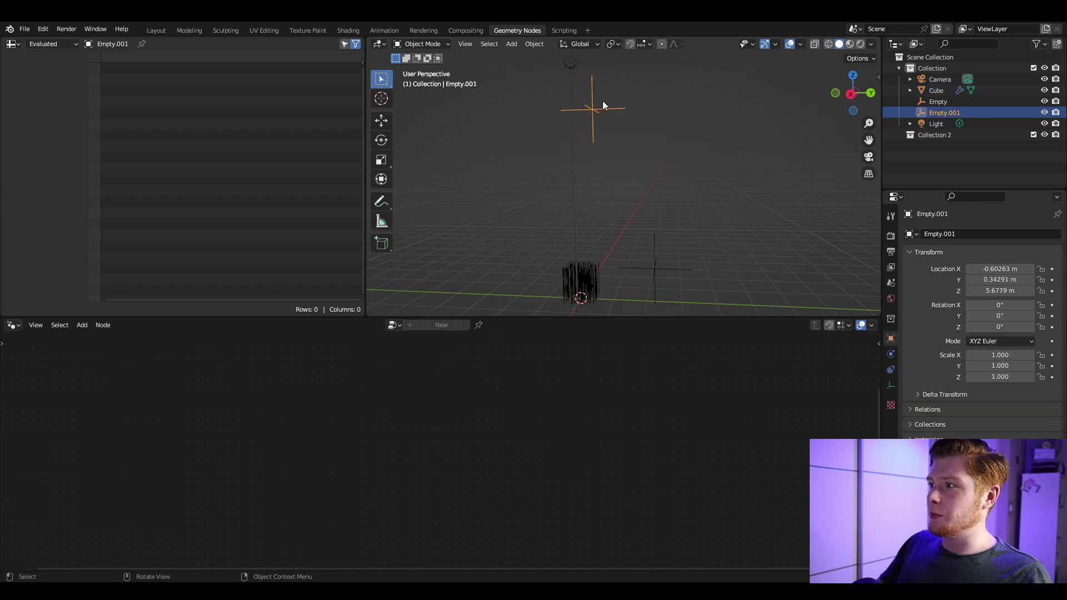
double_click(955, 113)
type("Upper")
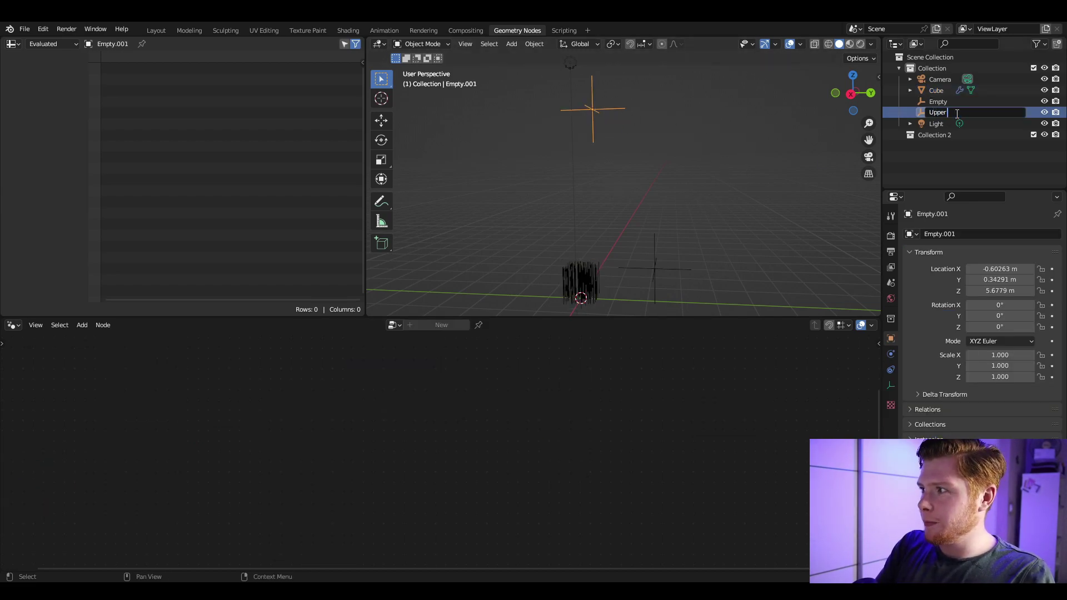
key("Return")
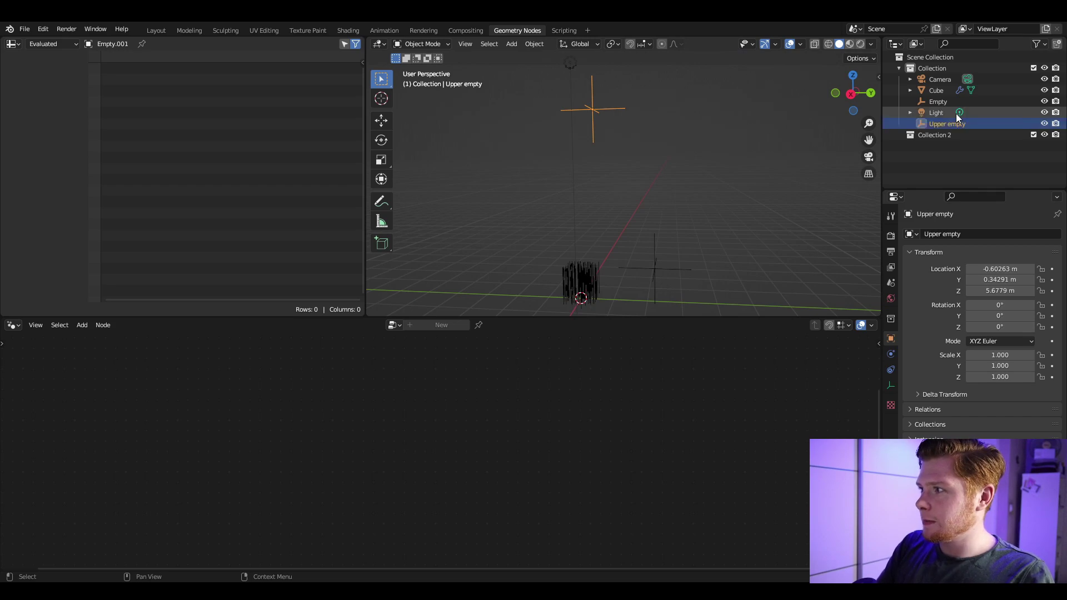
Select the other empty near the ground and rename it as "Lower empty"
left_click(658, 265)
double_click(938, 105)
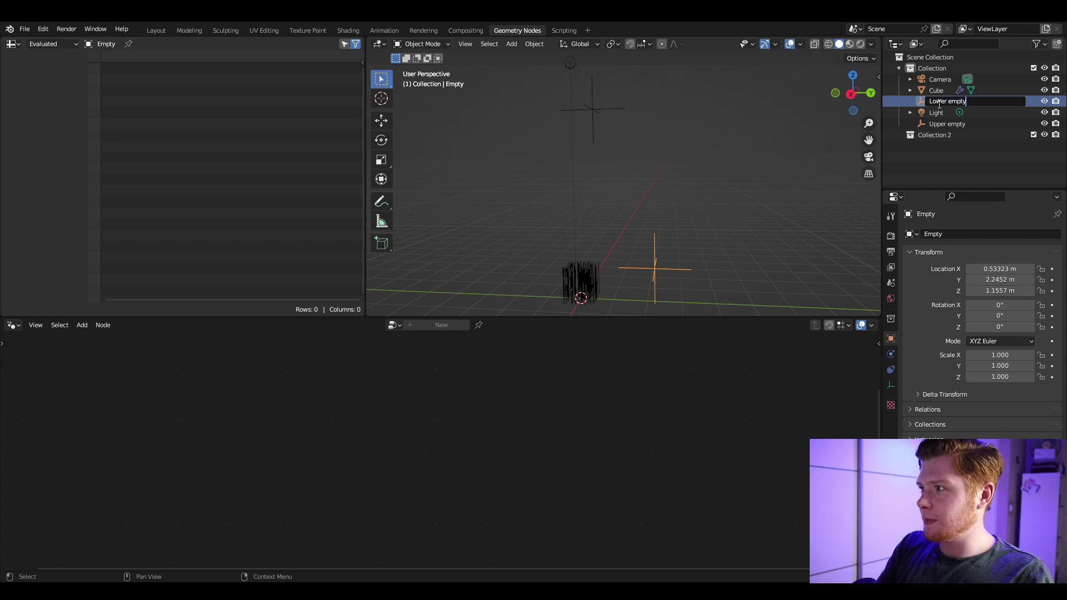
key("Return")
Add Upper empty to the rain node tree as an Object Info node and connect its Location to the Set Position Offset
middle_click_drag(580, 288, 596, 242, "shift")
left_click(592, 267)
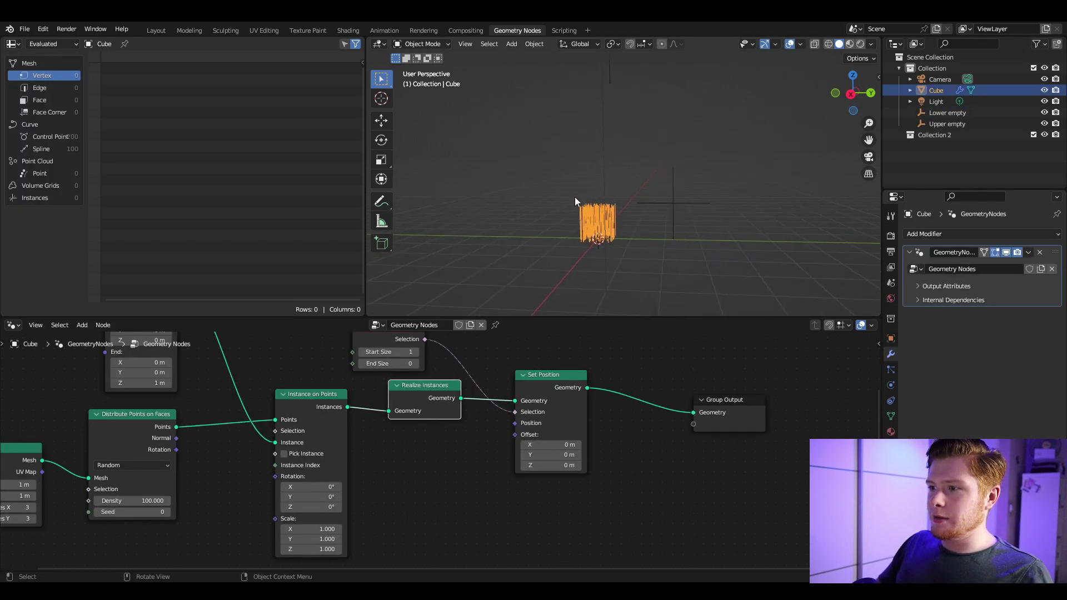
left_click_drag(946, 123, 389, 445)
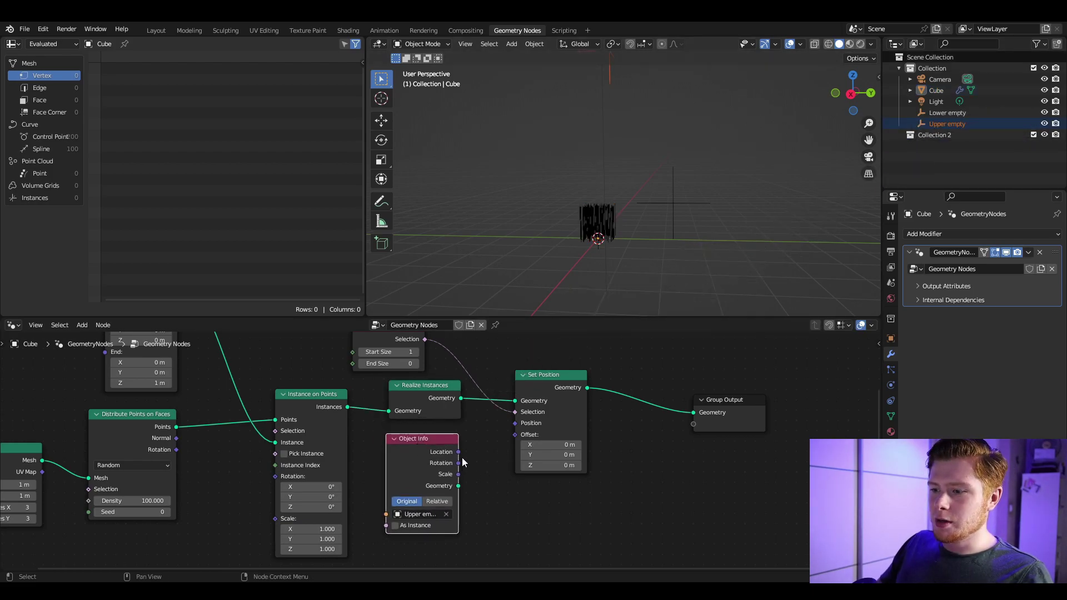
left_click_drag(458, 451, 516, 435)
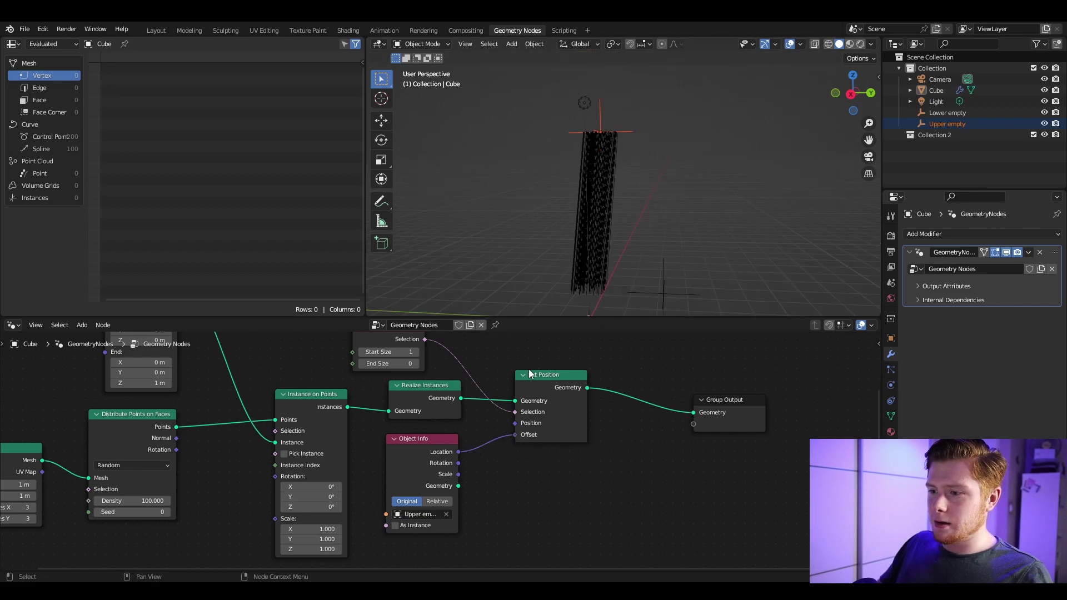
Try moving the upper empty to test its control over the rain lines
middle_click_drag(622, 256, 629, 225, "shift")
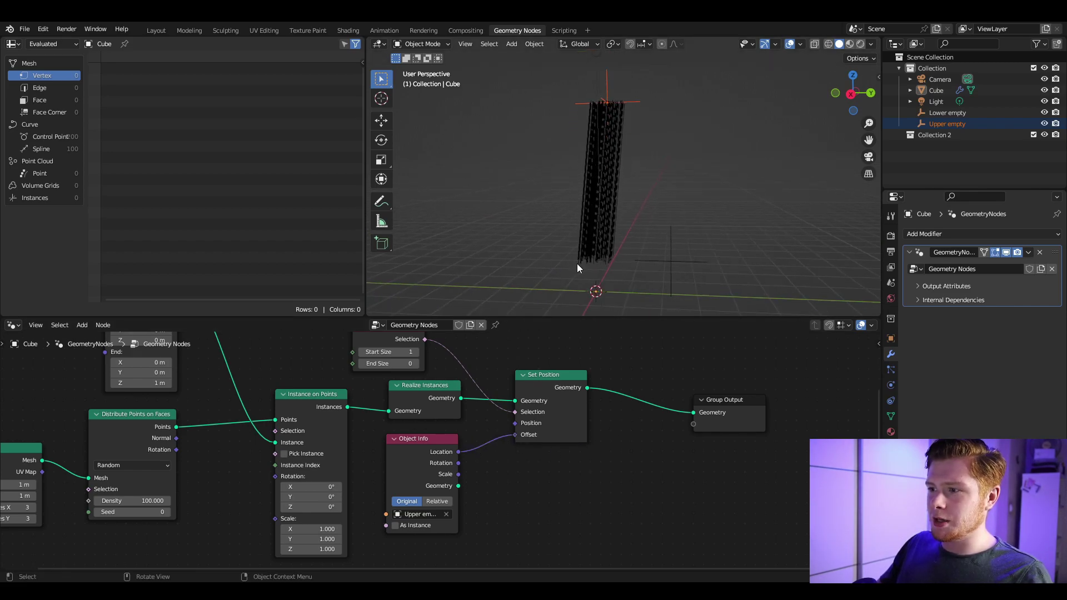
left_click(607, 85)
key("g")
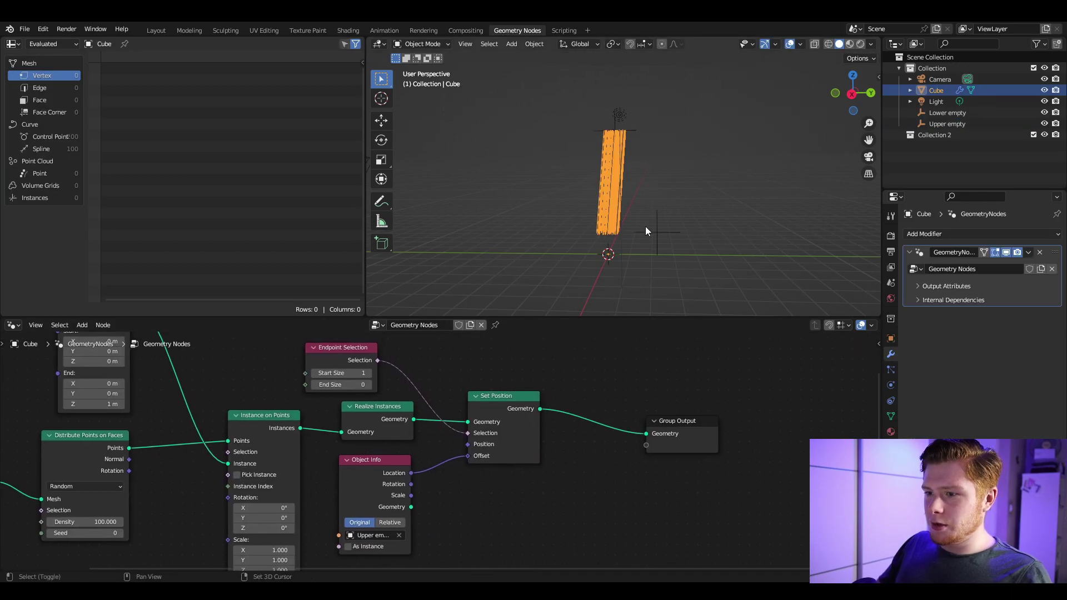
scroll(642, 209, "up", 1)
mouse_move(645, 226)
middle_mouse_down("shift")
mouse_move(642, 210)
mouse_move(642, 250)
mouse_move(655, 228)
mouse_move(590, 247)
mouse_move(635, 239)
middle_mouse_up("shift")
scroll(643, 250, "up", 2)
scroll(655, 228, "up", 2)
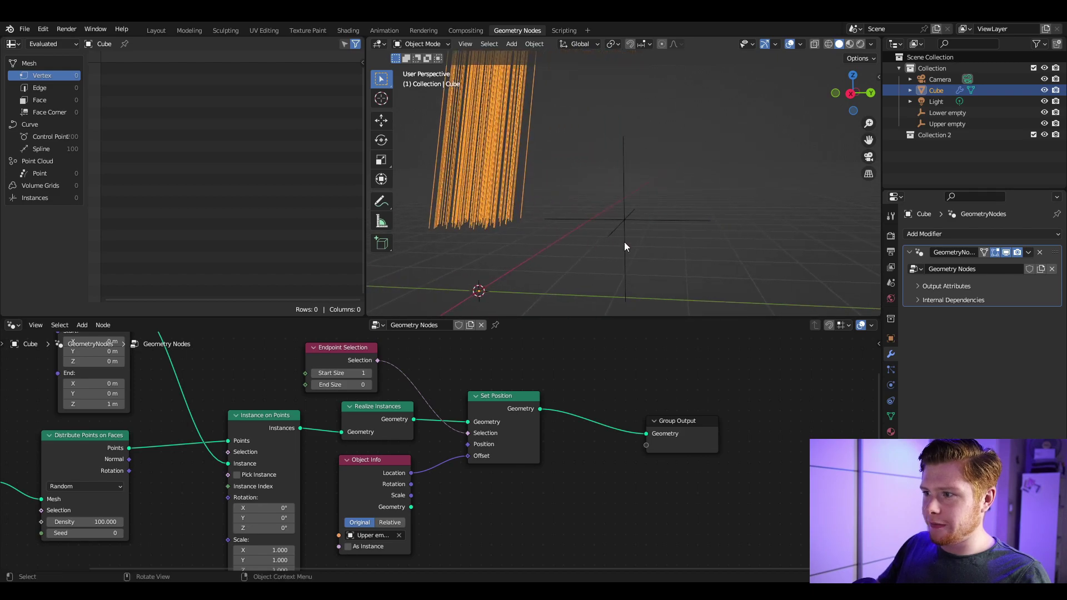
Move the Group Output node farther from Set Position to make room for more nodes
middle_click_drag(623, 385, 495, 402)
left_click_drag(488, 400, 607, 494)
key("g")
left_click(729, 457)
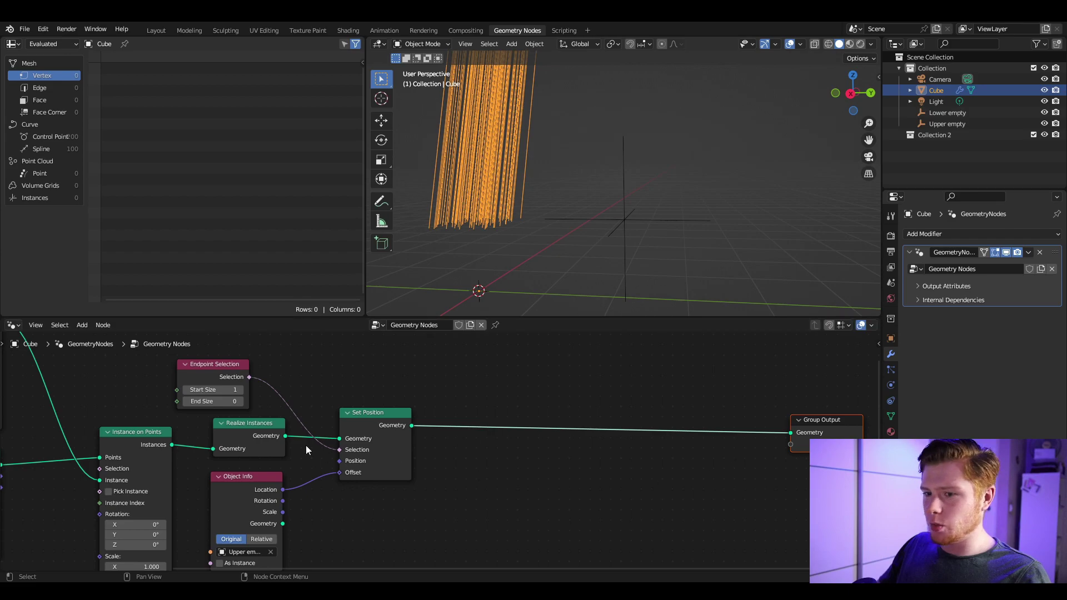
Duplicate the Endpoint Selection, Object Info and Set Position nodes together and place the copies before Group Output
left_click_drag(210, 372, 251, 366)
left_click(261, 491, "shift")
left_click(372, 430, "shift")
middle_click_drag(373, 462, 417, 422, "shift")
middle_click_drag(297, 369, 289, 388)
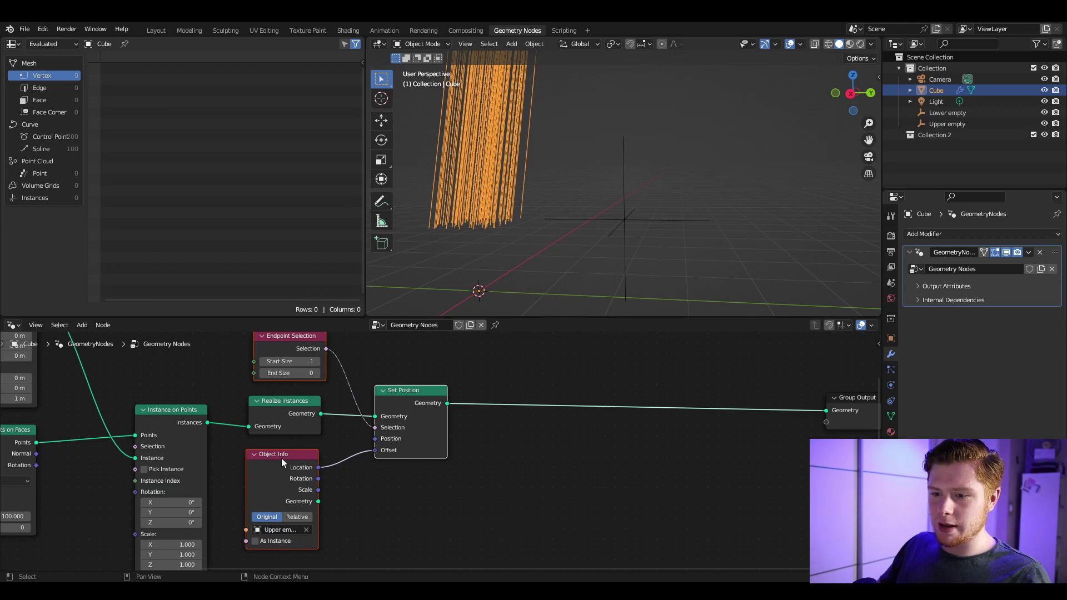
middle_click_drag(366, 443, 317, 463, "shift")
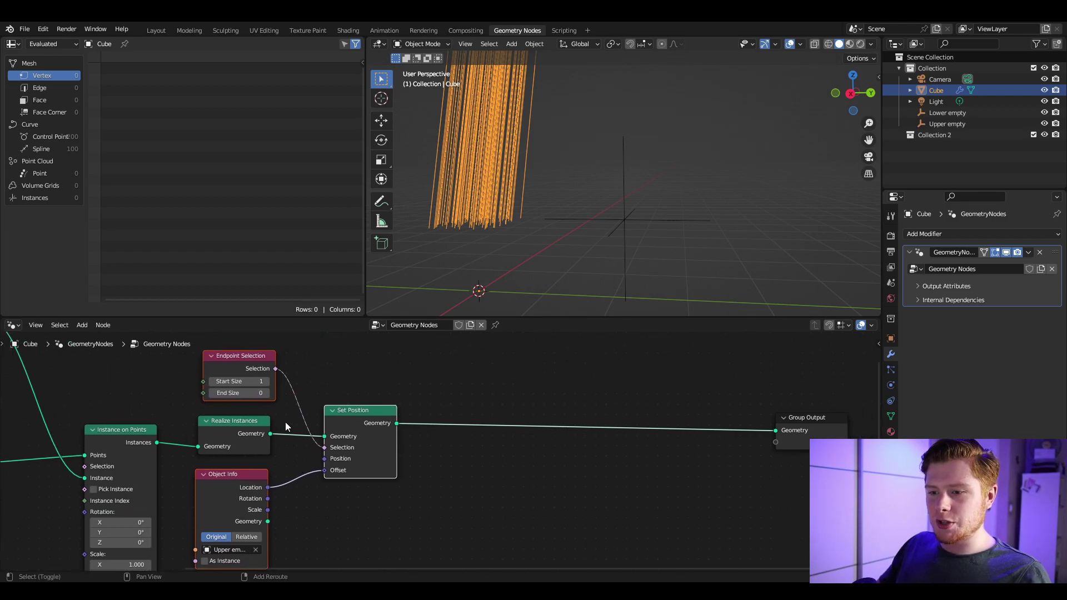
key("shift+d")
left_click(512, 417)
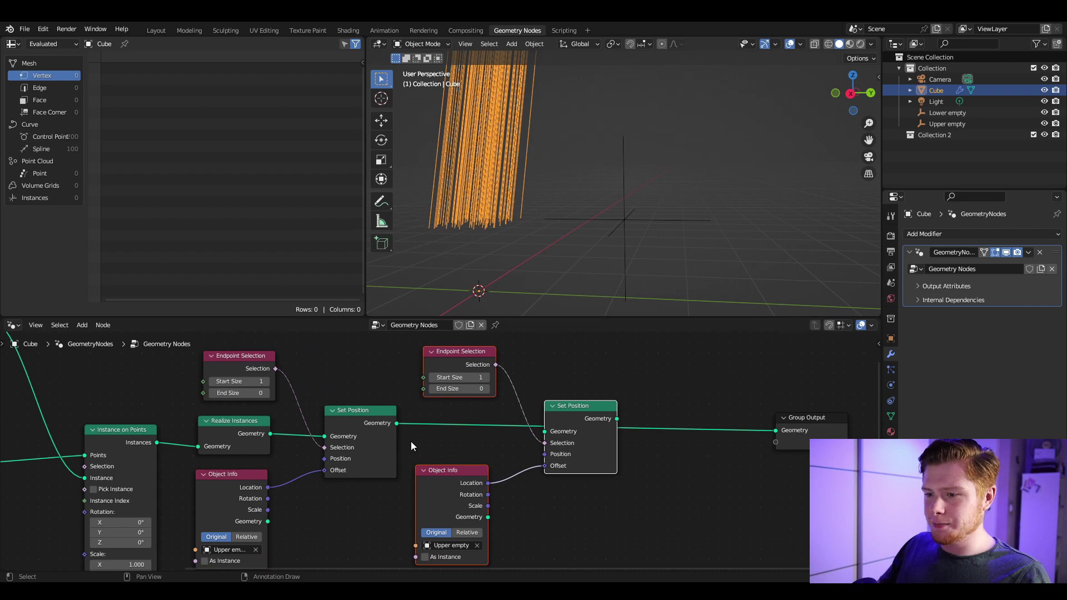
Wire the duplicated Set Position node's geometry between the first Set Position and Group Output
left_click_drag(396, 422, 401, 426)
left_click_drag(523, 413, 707, 432)
scroll(562, 425, "right", 5)
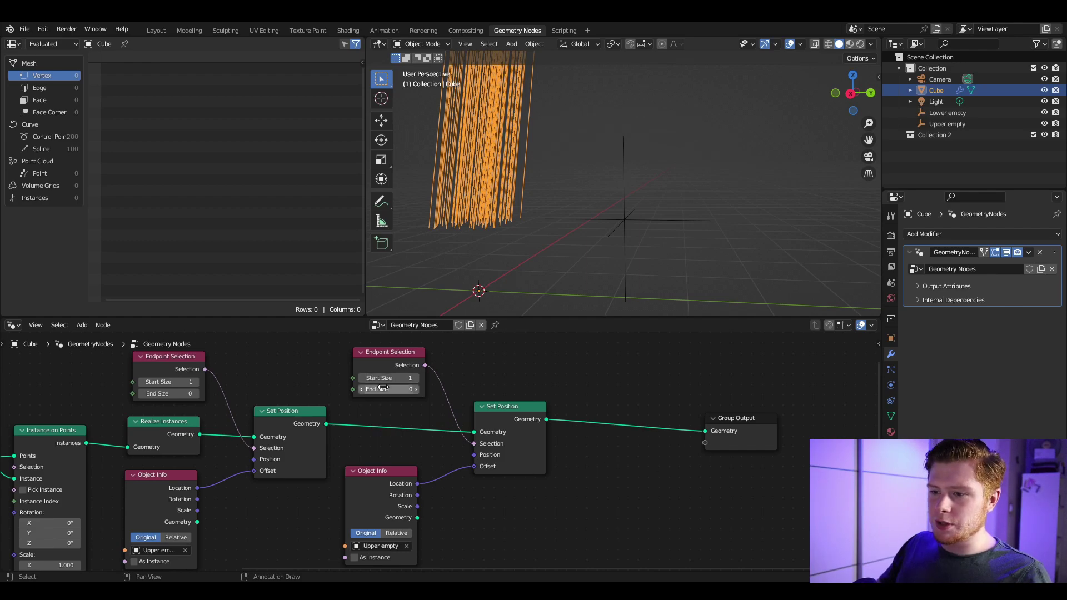
Set the duplicated Endpoint Selection to Start Size 0 and End Size 1, and assign Lower empty to the duplicated Object Info node
left_click(361, 380)
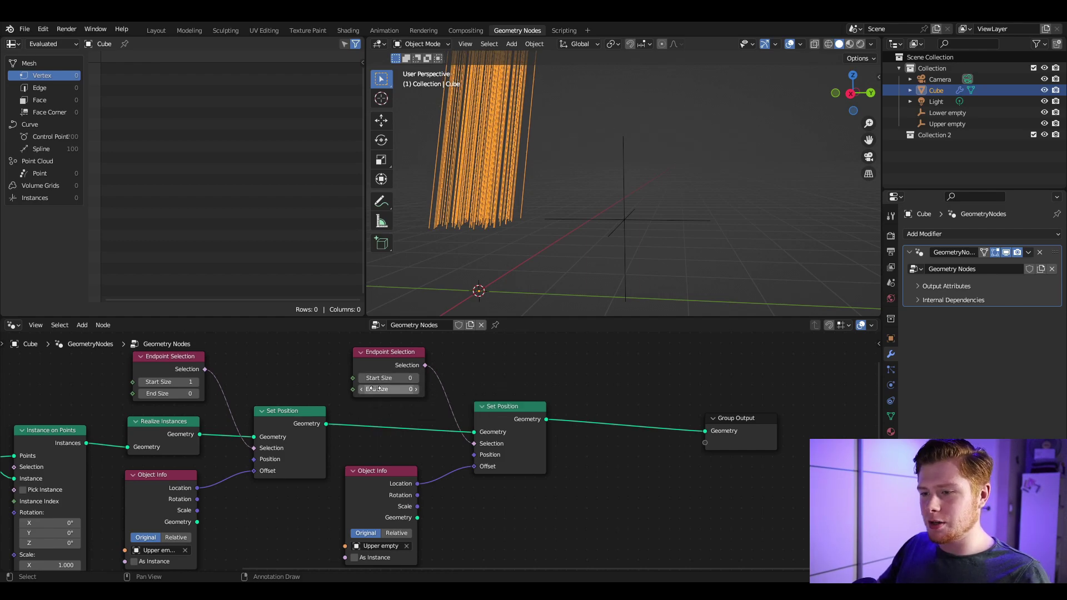
left_click(417, 391)
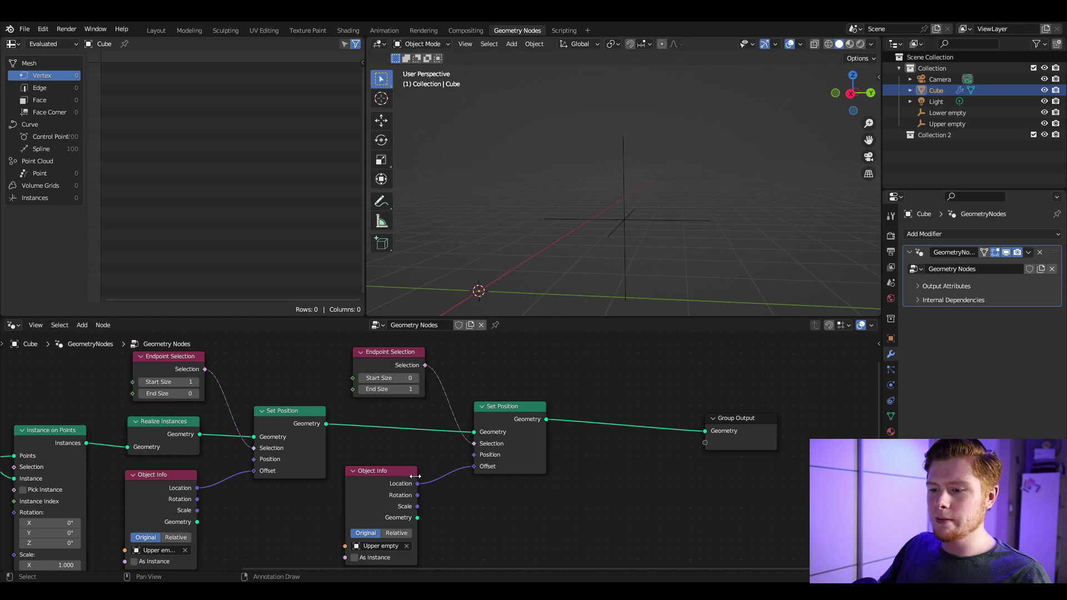
scroll(414, 512, "up", 4)
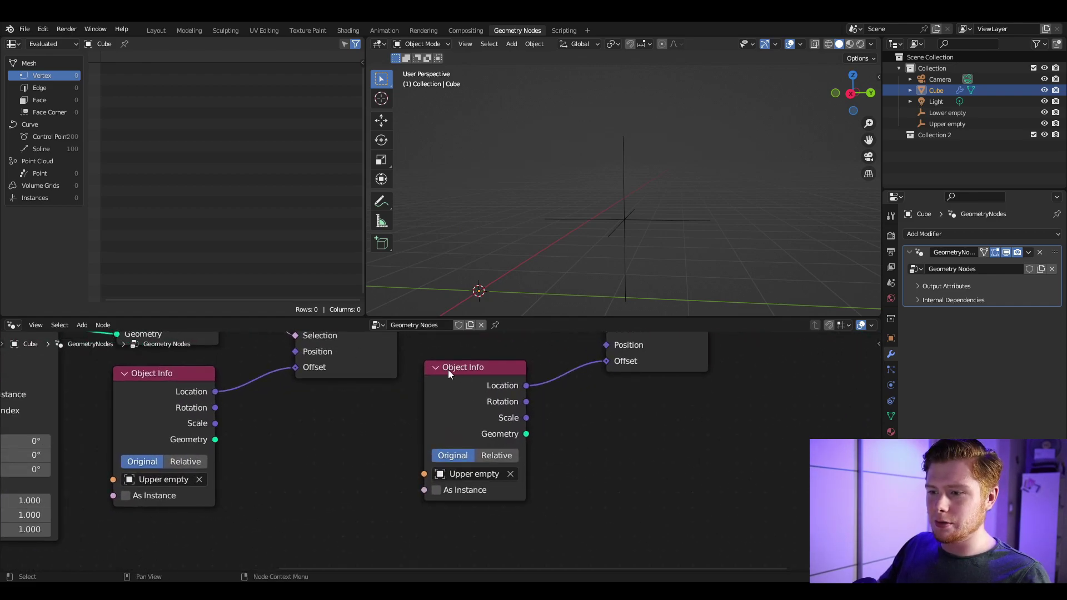
left_click(464, 473)
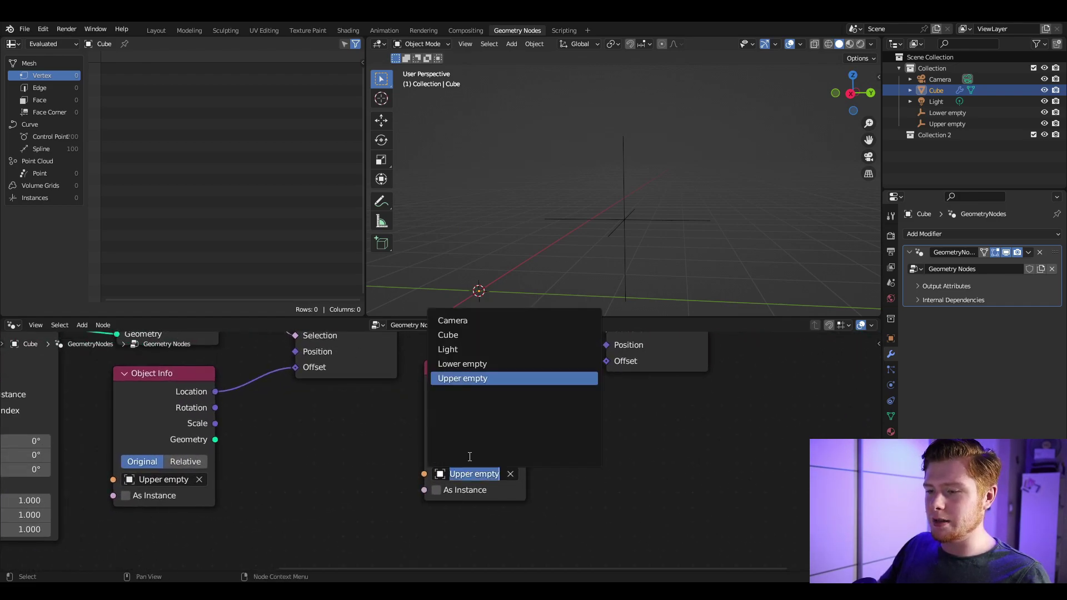
left_click(469, 364)
Try moving the lower empty and the upper empty to test how the ends of the rain follow
left_click(625, 241)
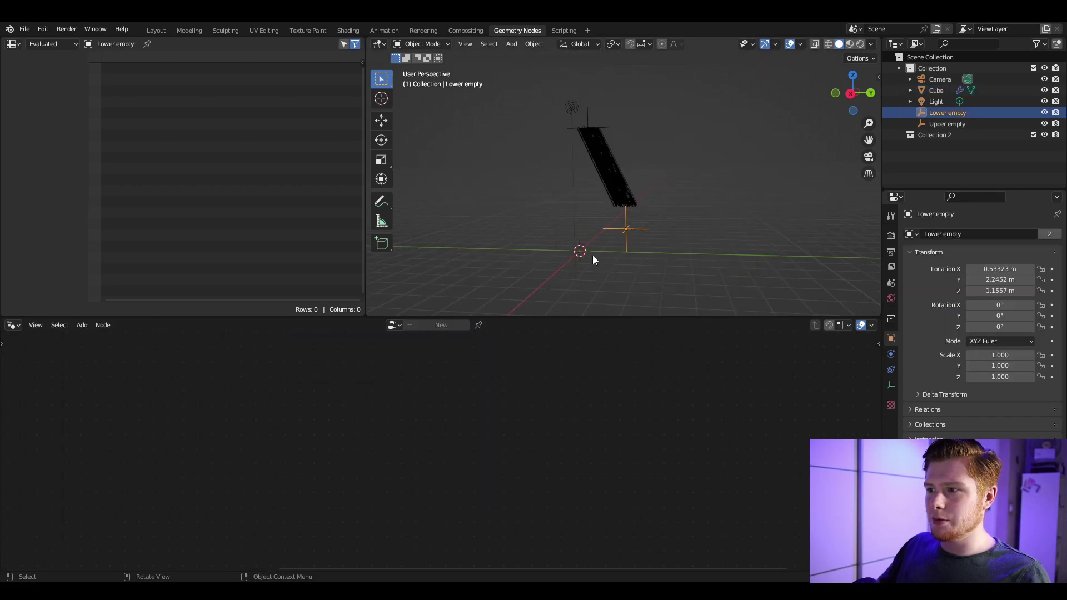
key("g")
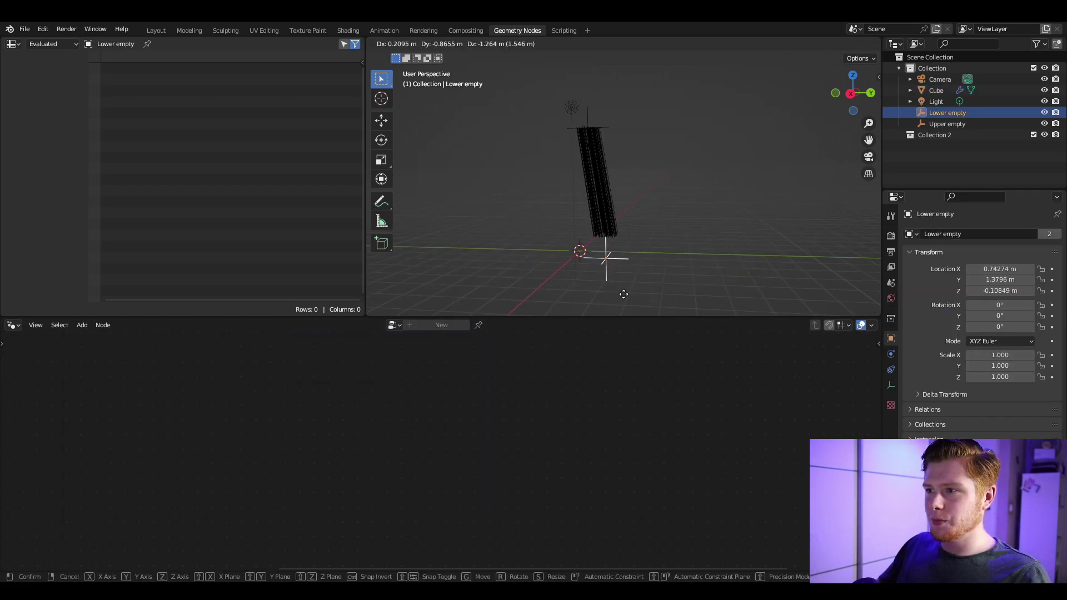
left_click(639, 243)
left_click(590, 125)
key("g")
key("Escape")
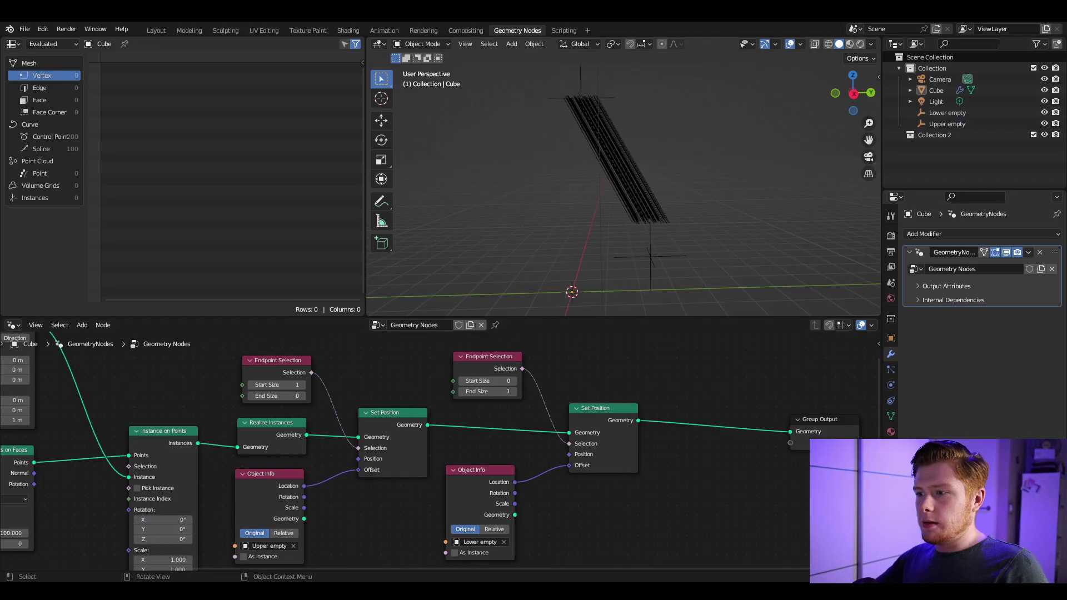
Try scaling the upper empty to test its effect on the rain, and reselect the rain object
middle_click_drag(529, 188, 554, 200)
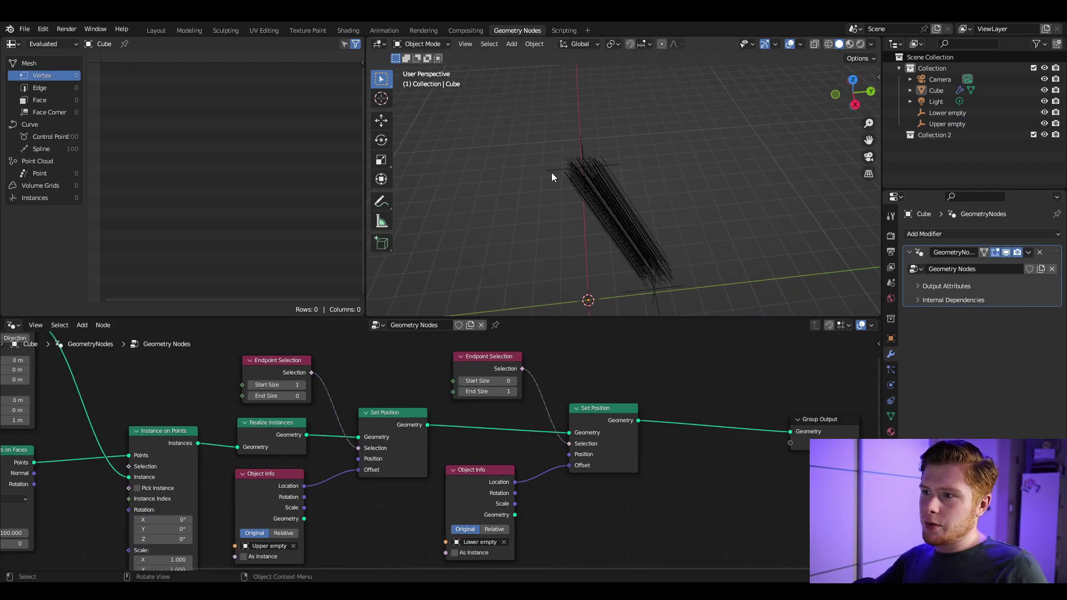
left_click(551, 173)
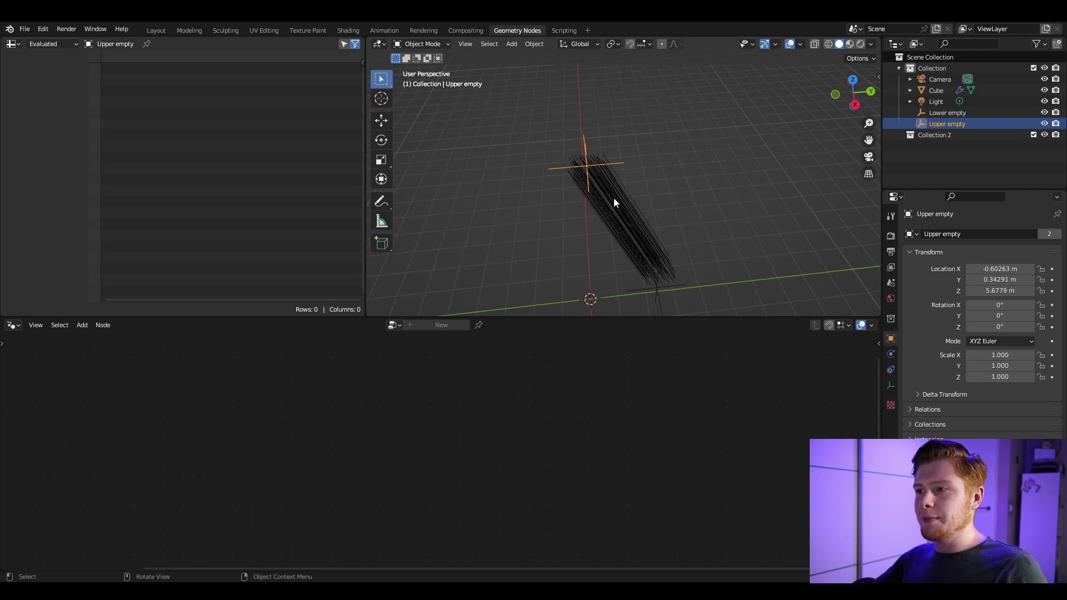
key("s")
key("Escape")
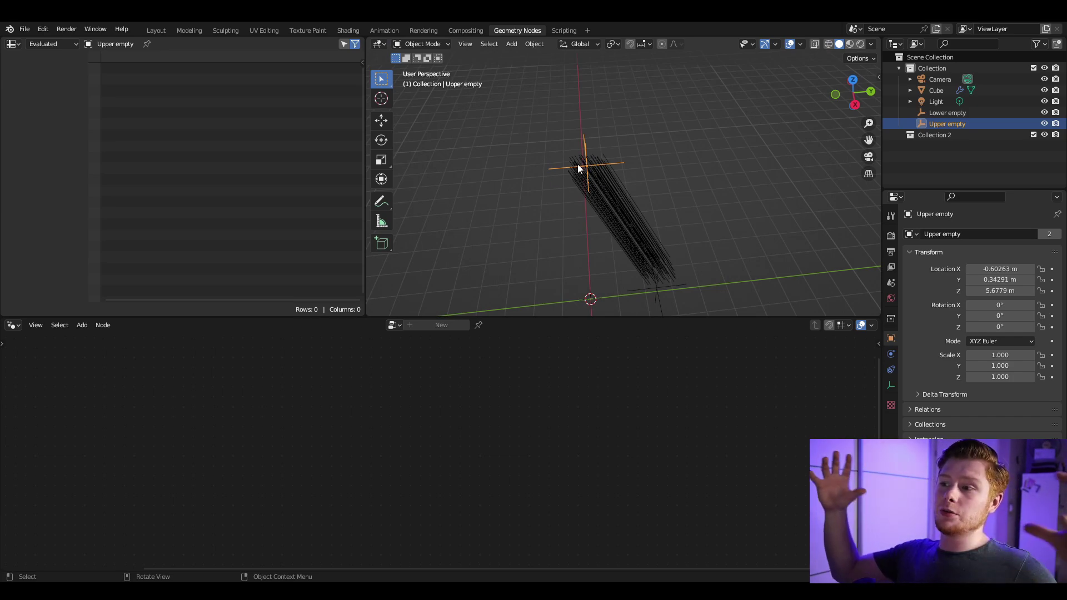
left_click(578, 165)
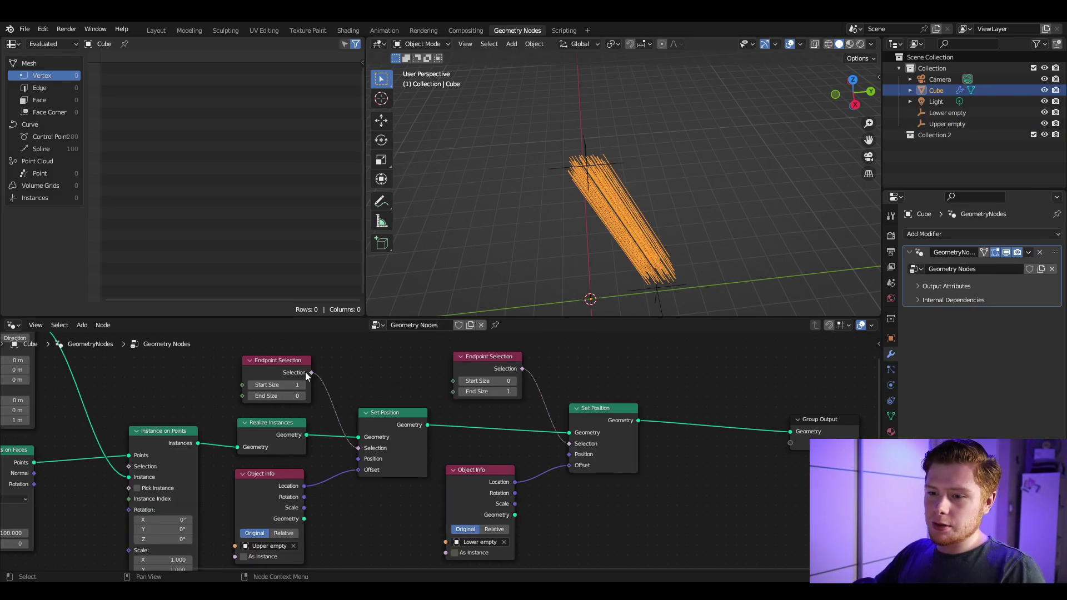
Add an Object Info node for Upper empty to the node tree and place it ahead of the Grid node
middle_click_drag(182, 374, 570, 379)
scroll(605, 498, "up", 4)
middle_click_drag(638, 453, 535, 457)
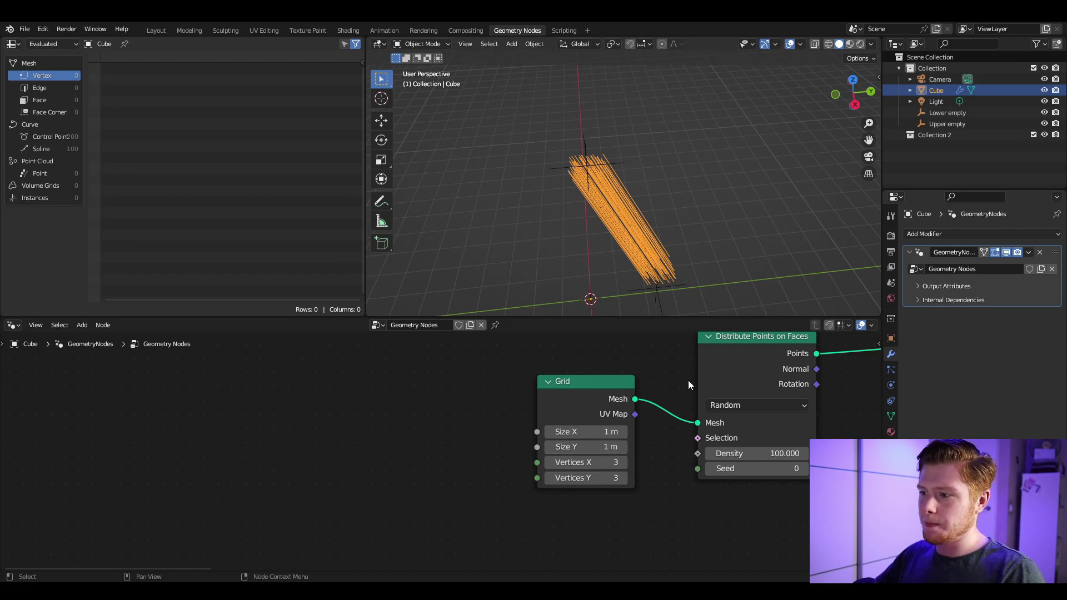
left_click(947, 124)
left_click_drag(653, 310, 179, 398)
middle_click_drag(362, 419, 427, 405)
left_click_drag(268, 423, 193, 428)
Add a Separate XYZ node and connect the Upper empty's Scale output to its Vector input
key("shift+a")
left_click(359, 372)
type("sep")
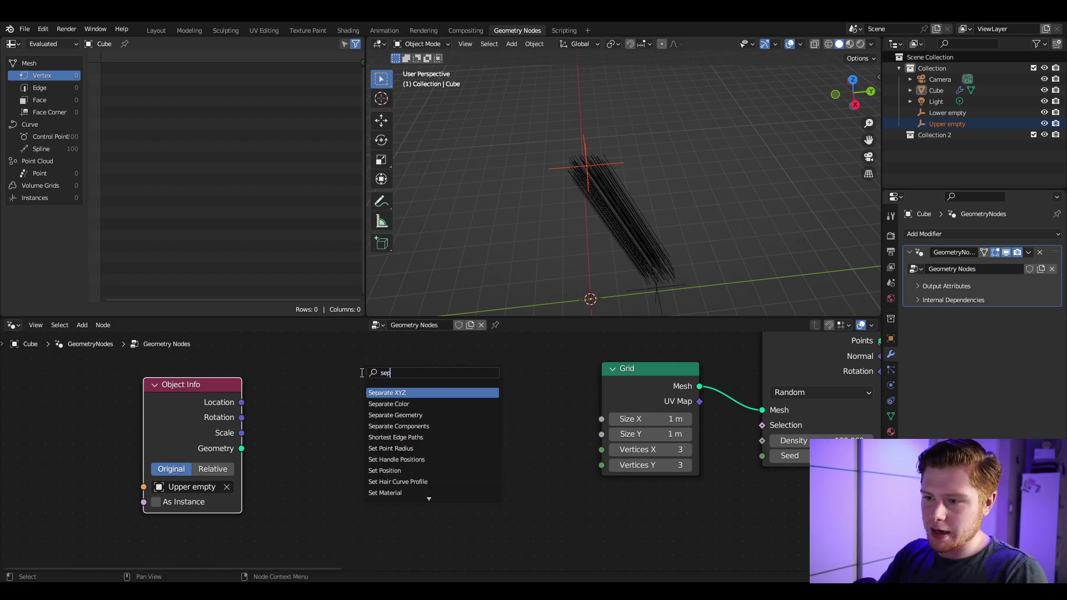
key("Return")
left_click(335, 379)
left_click_drag(241, 432, 319, 444)
middle_click_drag(408, 452, 327, 460)
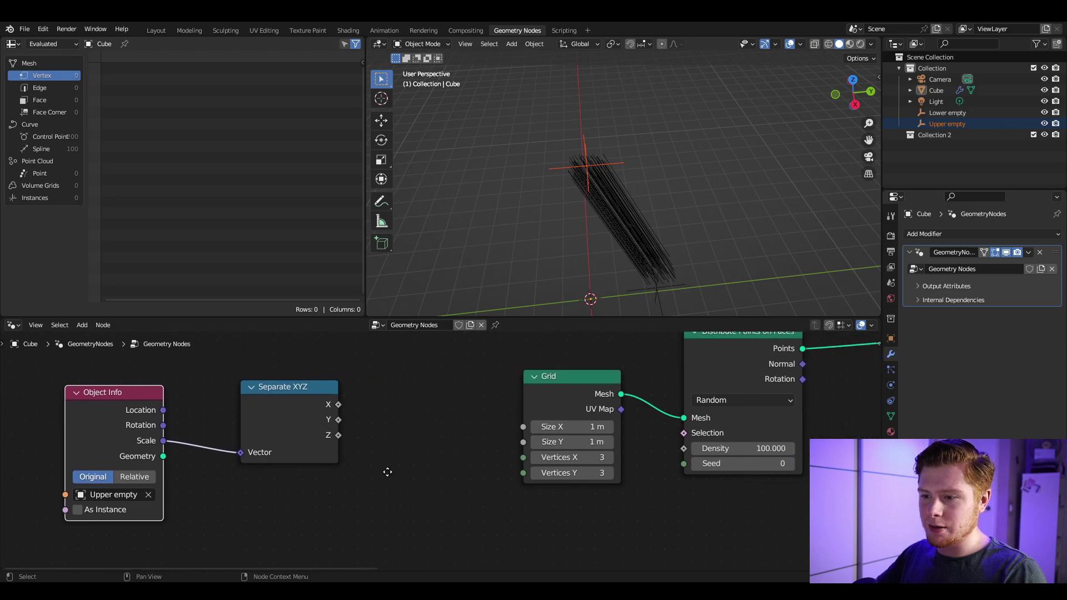
Wire Separate XYZ's X and Y to the Grid's Size X and Size Y, and scale up the upper empty to test the size control
left_click_drag(335, 405, 519, 442)
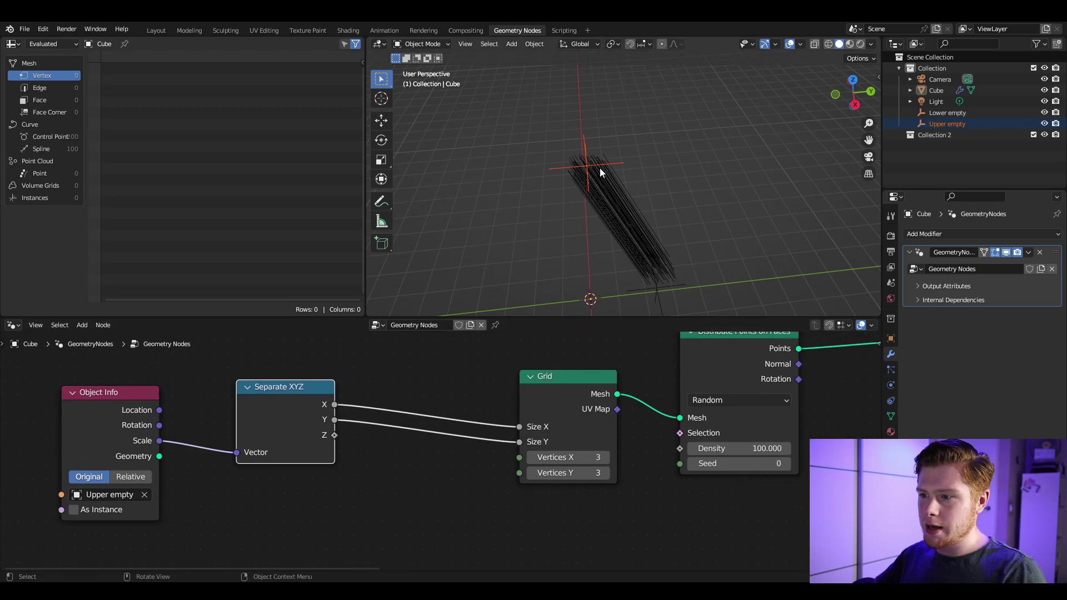
left_click(599, 168)
key("s")
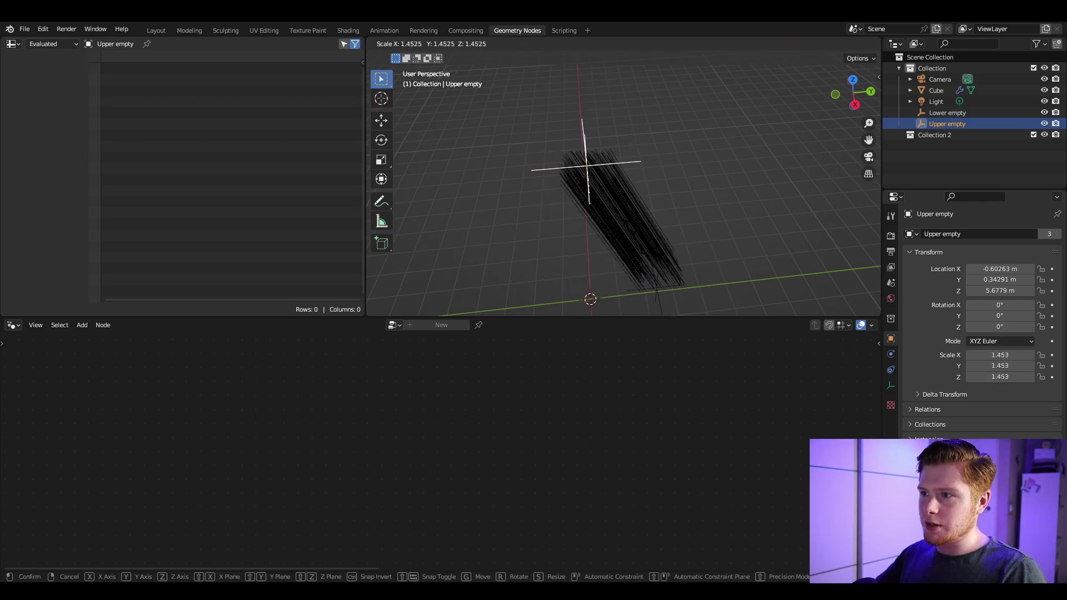
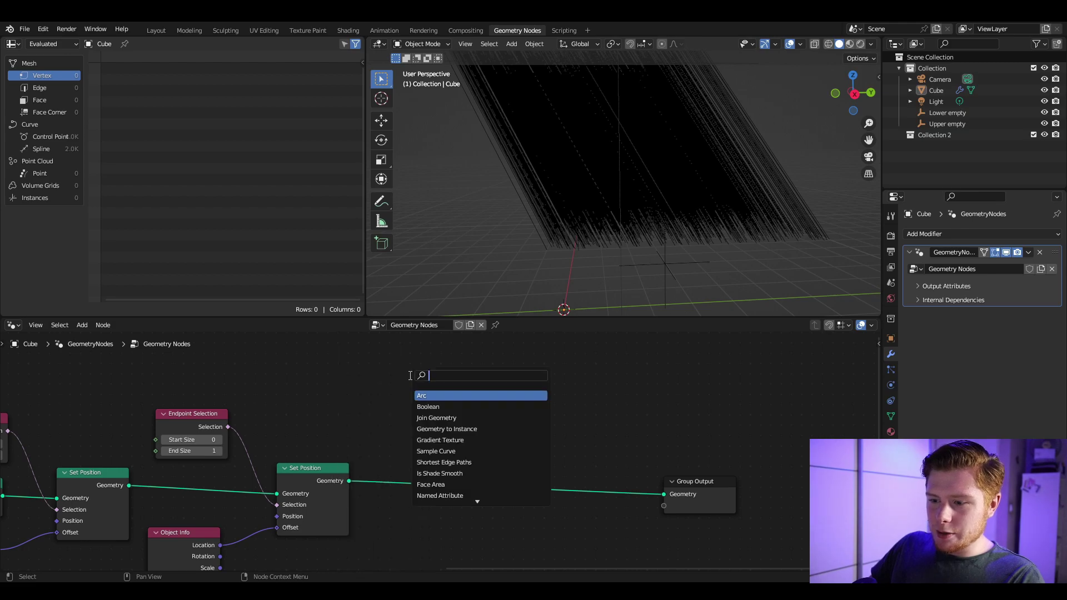
Add a Points node above the last Set Position node and preview it through Group Output
type("points")
key("Return")
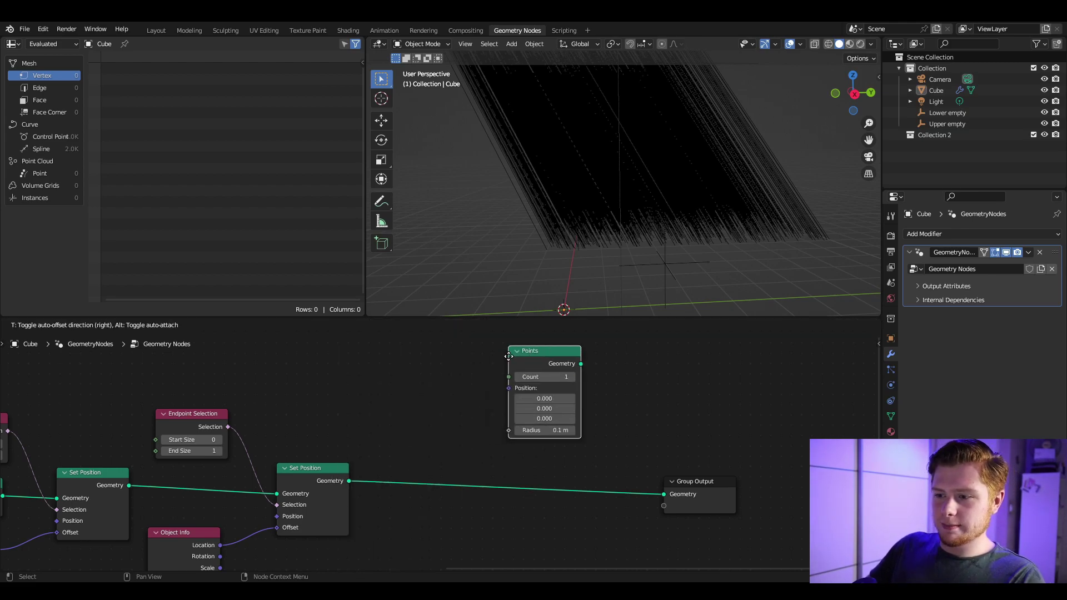
left_click(327, 381)
left_click(332, 372, "ctrl+shift")
key("KP_Decimal")
Try a Points Count of 54, restore it to 1, and shift the Points node slightly upward
scroll(497, 300, "up", 3)
left_click_drag(328, 391, 339, 391)
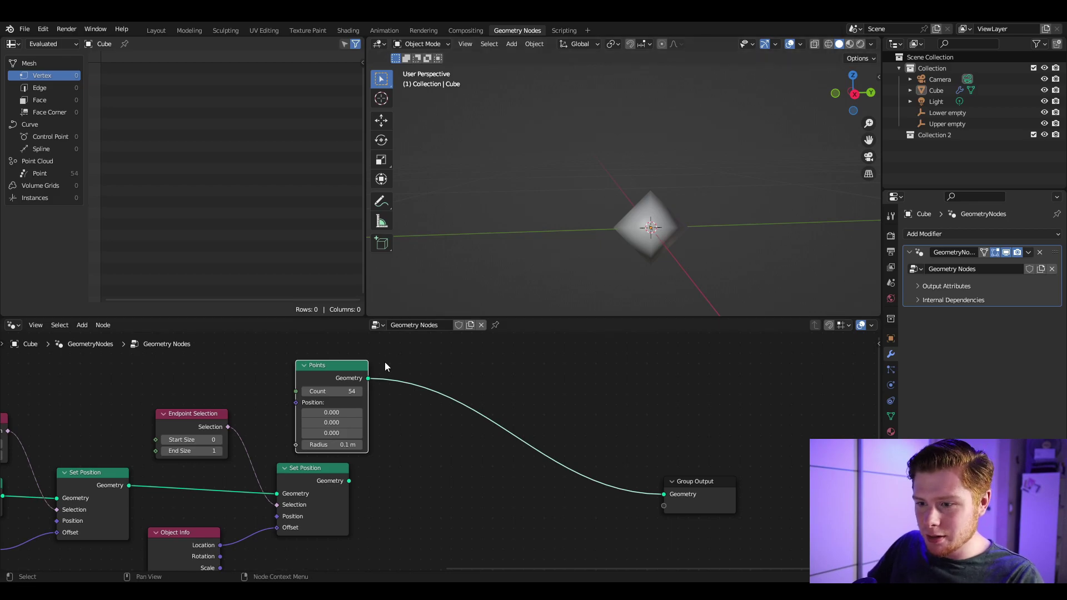
left_click(342, 394)
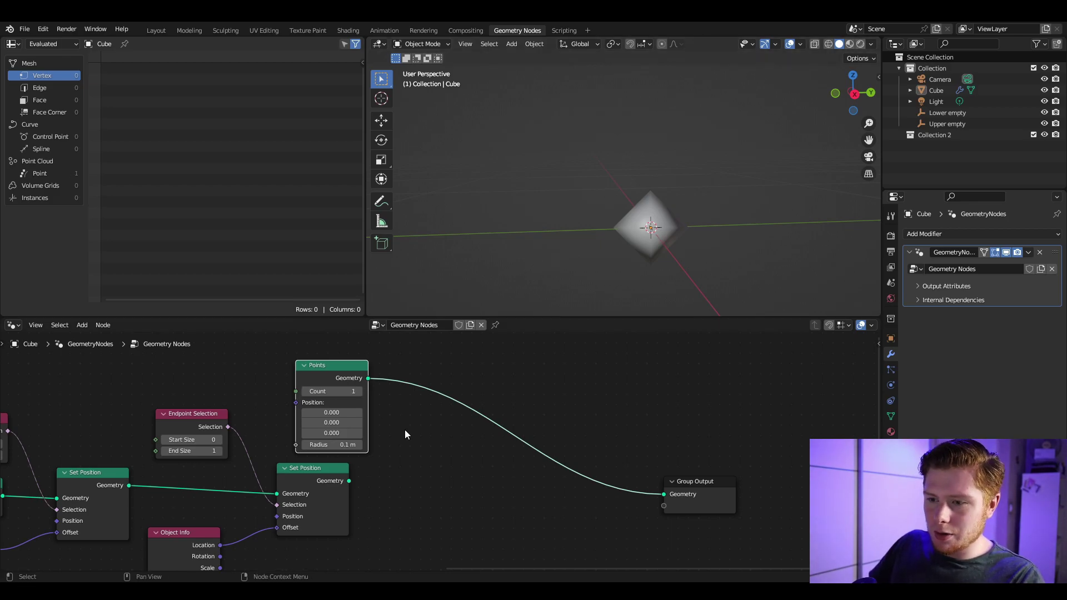
left_click_drag(328, 374, 320, 361)
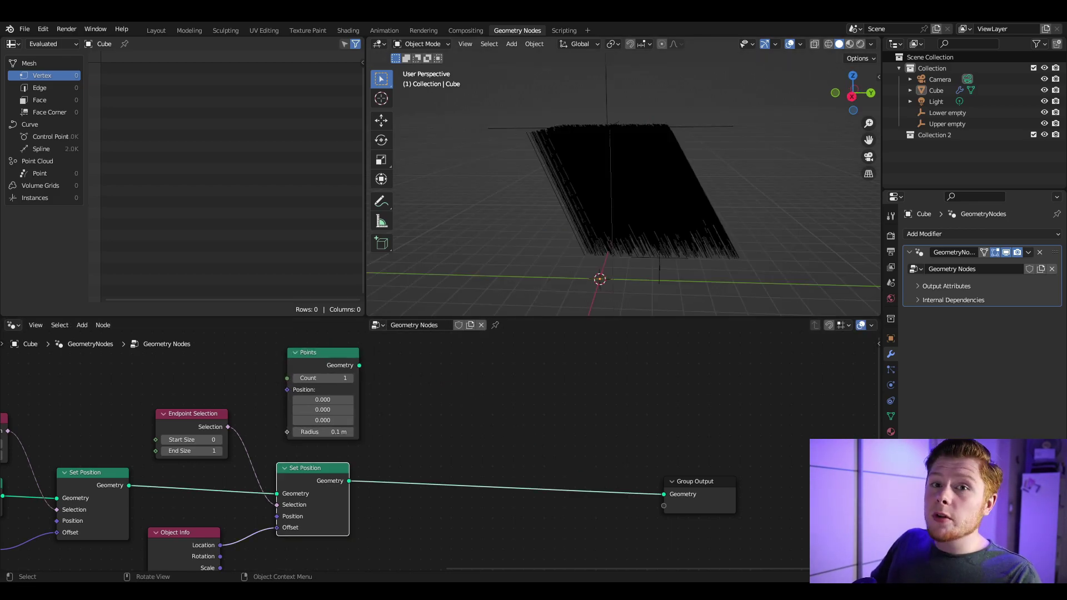
Sketch a temporary annotation along the rain's slanted edge in front view, from its upper end to its lower end
key("KP_1")
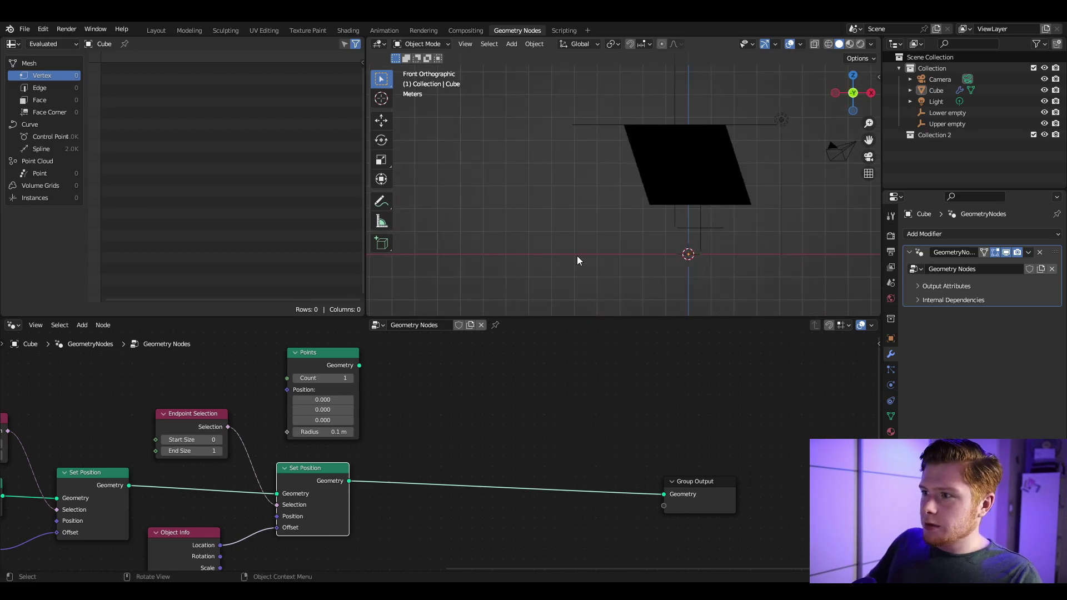
scroll(624, 182, "up", 3)
left_click(381, 201)
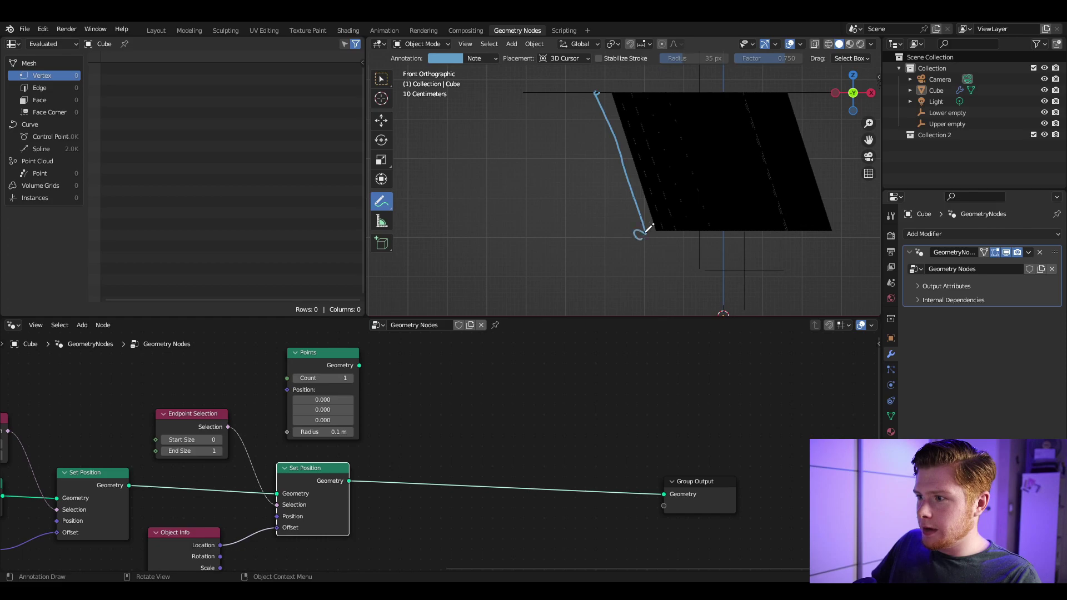
middle_click_drag(651, 134, 614, 238)
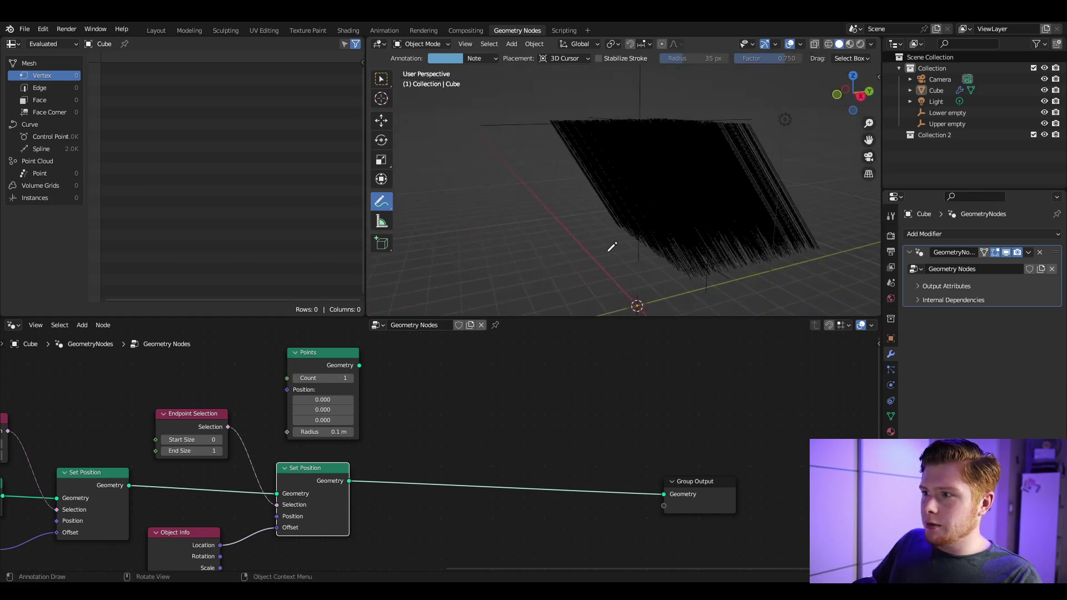
Add a Sample Curve node and connect the last Set Position node's Geometry to its Curves input
key("shift+a")
left_click(419, 372)
type("sample")
key("Return")
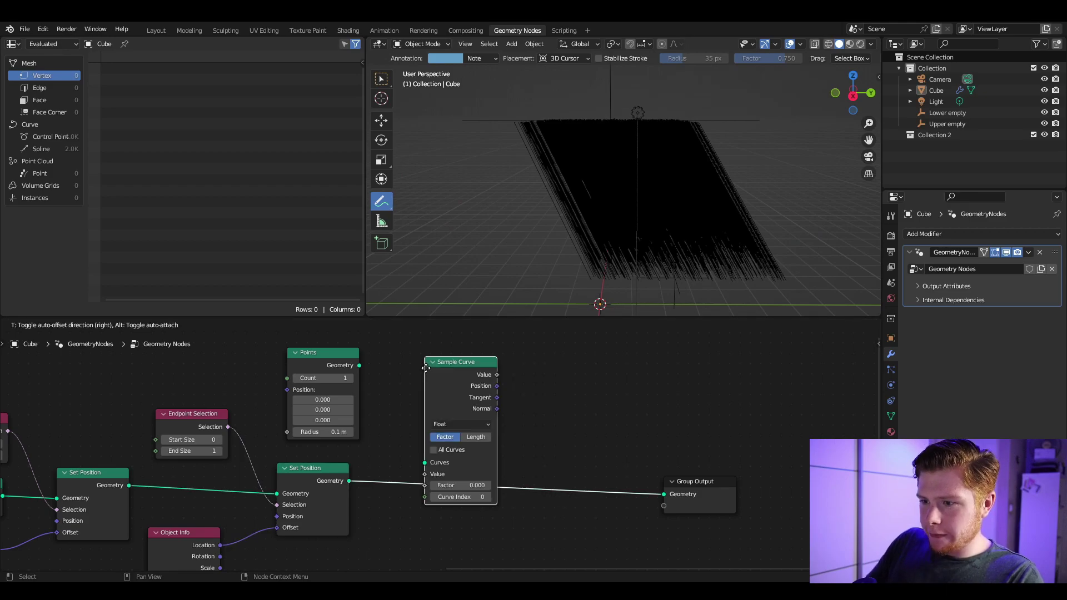
left_click(477, 462)
left_click_drag(478, 462, 411, 478)
scroll(369, 364, "up", 1)
scroll(363, 378, "up", 1)
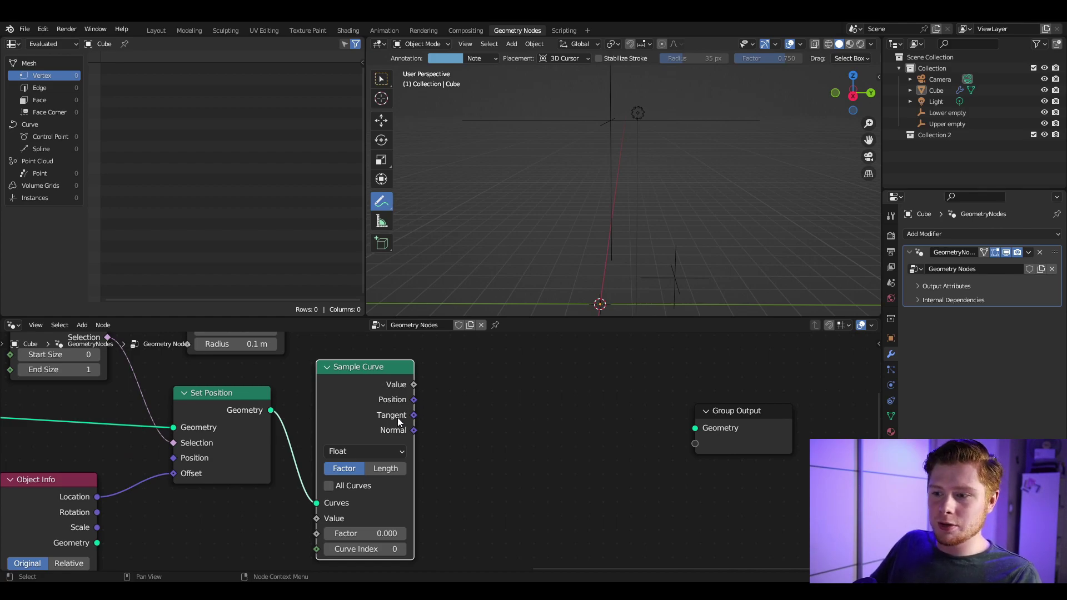
Place the Points node above Sample Curve and add a new Set Position node next to it
middle_click_drag(475, 442, 431, 469)
middle_click_drag(387, 386, 374, 442)
middle_click_drag(208, 364, 213, 408)
left_click_drag(199, 369, 329, 369)
middle_click_drag(431, 433, 373, 392)
key("shift+a")
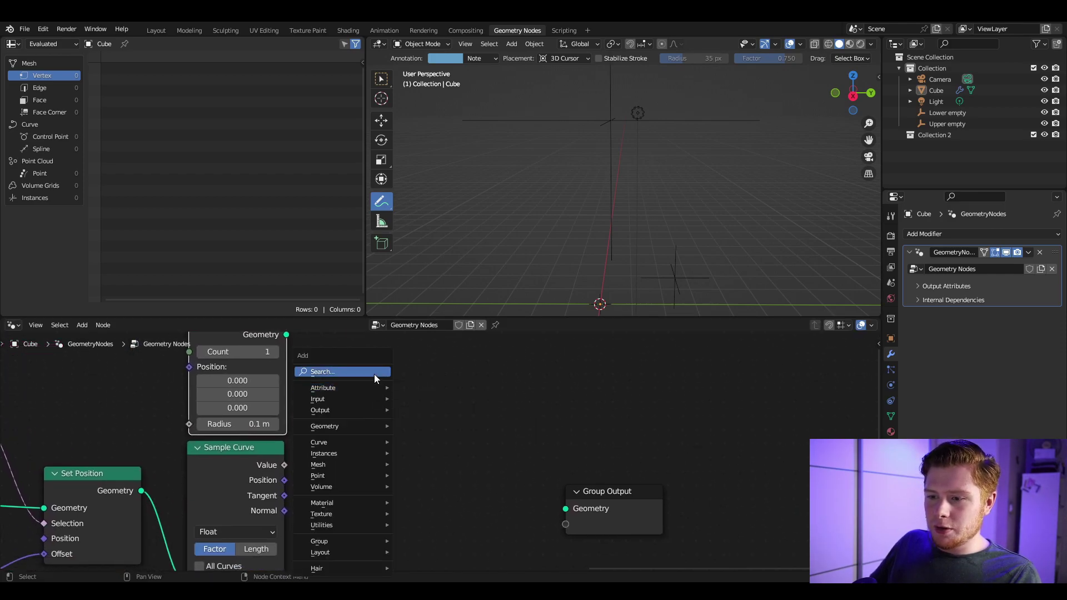
type("set pos")
key("Return")
left_click(377, 373)
Wire the Points geometry through the new Set Position node into Group Output
middle_click_drag(353, 373, 366, 410)
left_click_drag(299, 371, 351, 398)
left_click_drag(391, 442, 391, 439)
middle_click_drag(391, 439, 352, 413)
left_click_drag(451, 396, 542, 521)
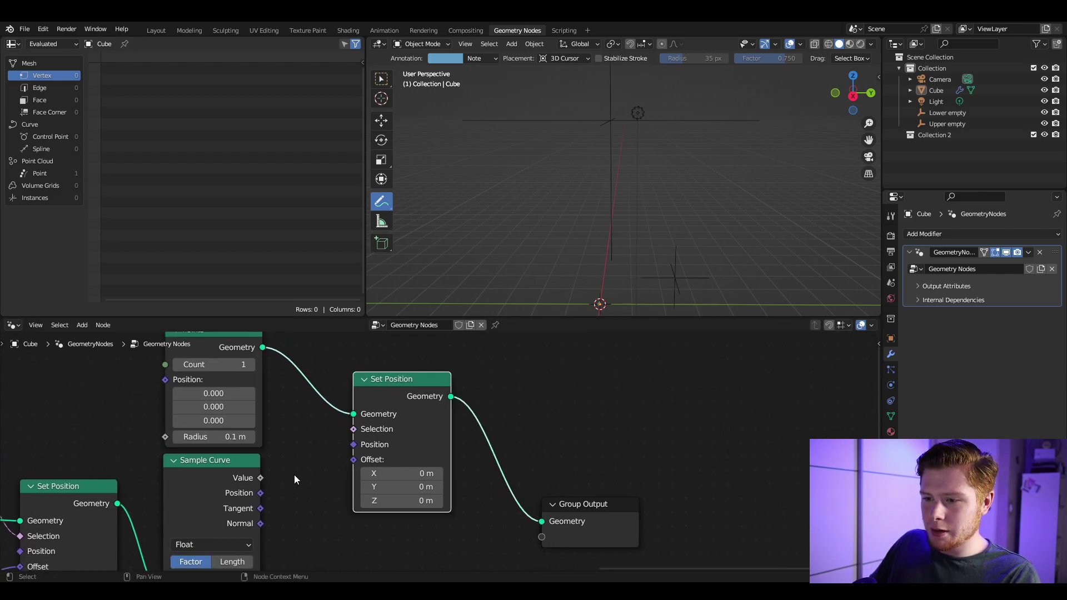
Connect Sample Curve's Position output to the new Set Position's Position input, and circle the resulting point with an annotation
middle_click_drag(295, 475, 357, 505)
left_click_drag(326, 496, 349, 502)
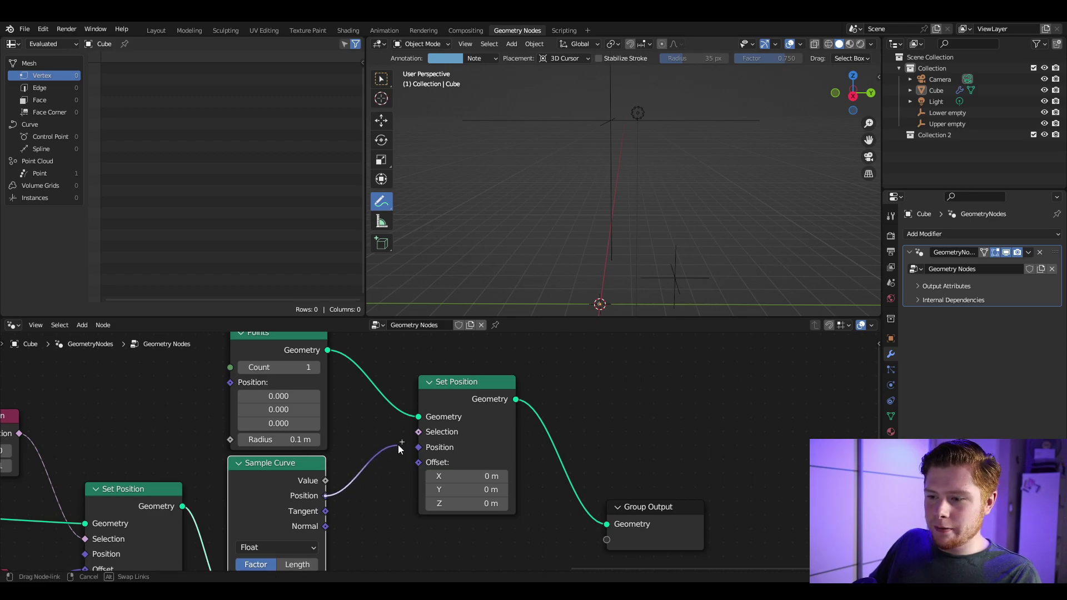
left_click_drag(419, 448, 419, 448)
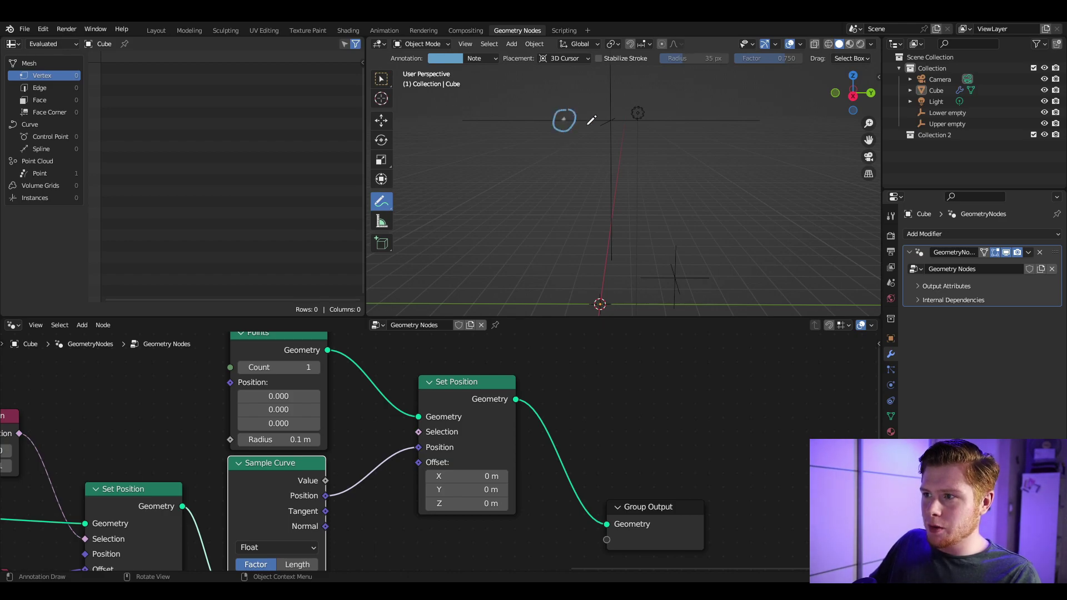
middle_click_drag(579, 237, 554, 208, "shift")
Try the Sample Curve Factor at 1.000 to test how the point moves along the curve
middle_click_drag(381, 474, 452, 344)
mouse_move(344, 500)
left_mouse_down()
mouse_move(391, 502)
mouse_move(318, 500)
mouse_move(326, 505)
left_mouse_up()
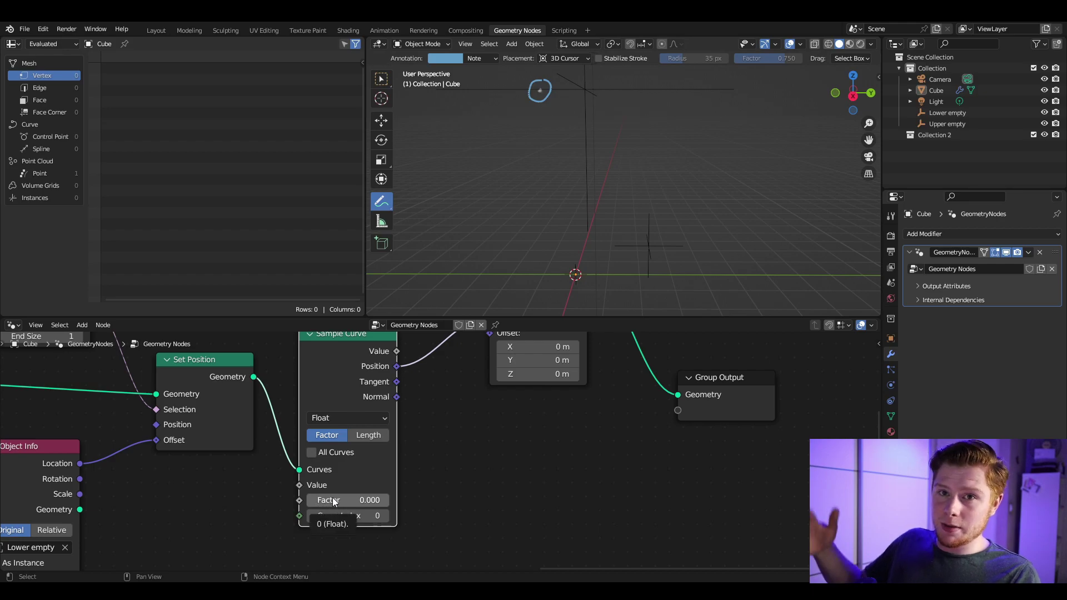
scroll(327, 501, "up", 1)
left_click_drag(331, 503, 385, 505)
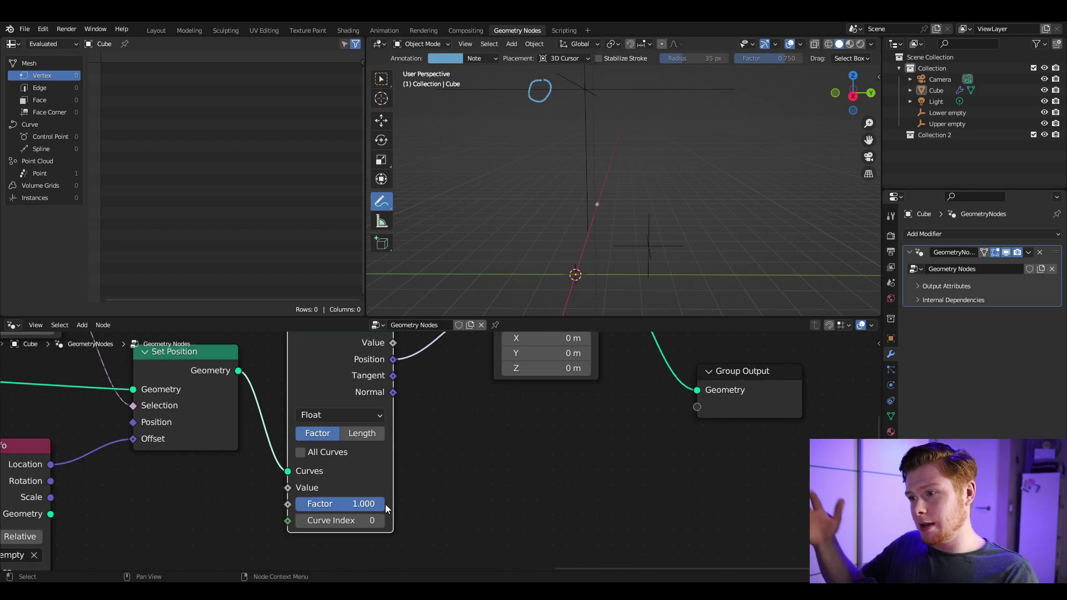
Add a Math node set to Fraction and connect its Value to Sample Curve's Factor
middle_click_drag(368, 487, 515, 461)
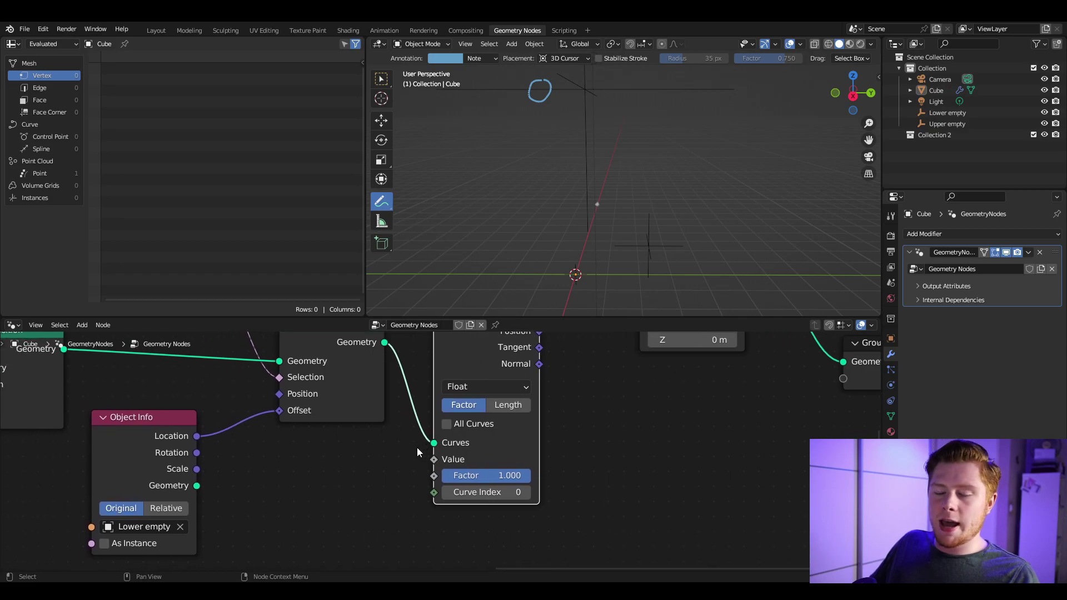
key("shift+a")
left_click(386, 376)
type("mat")
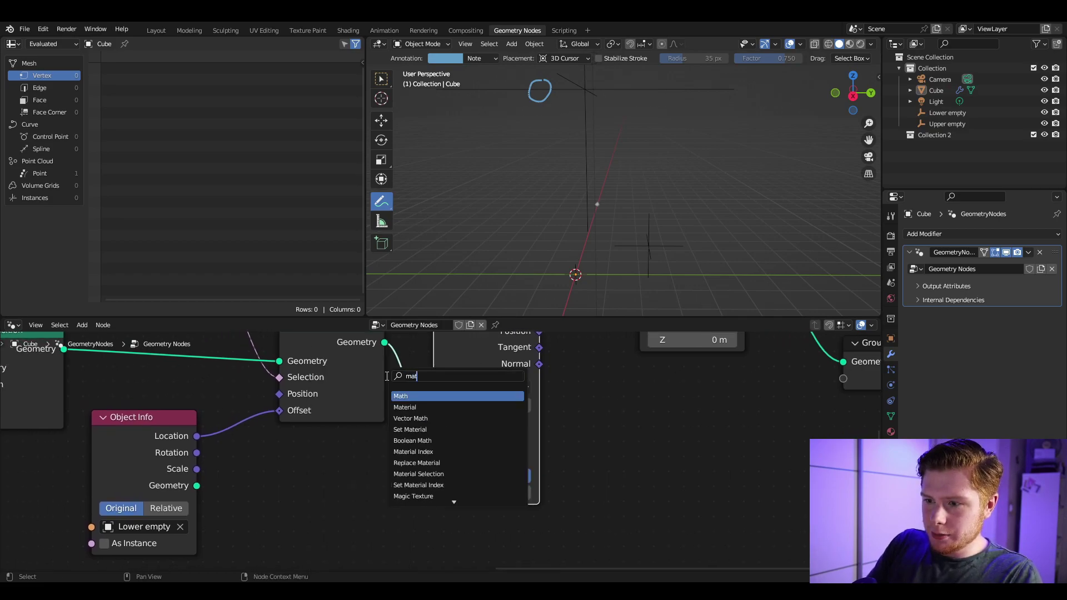
key("Return")
left_click(280, 454)
left_click(315, 476)
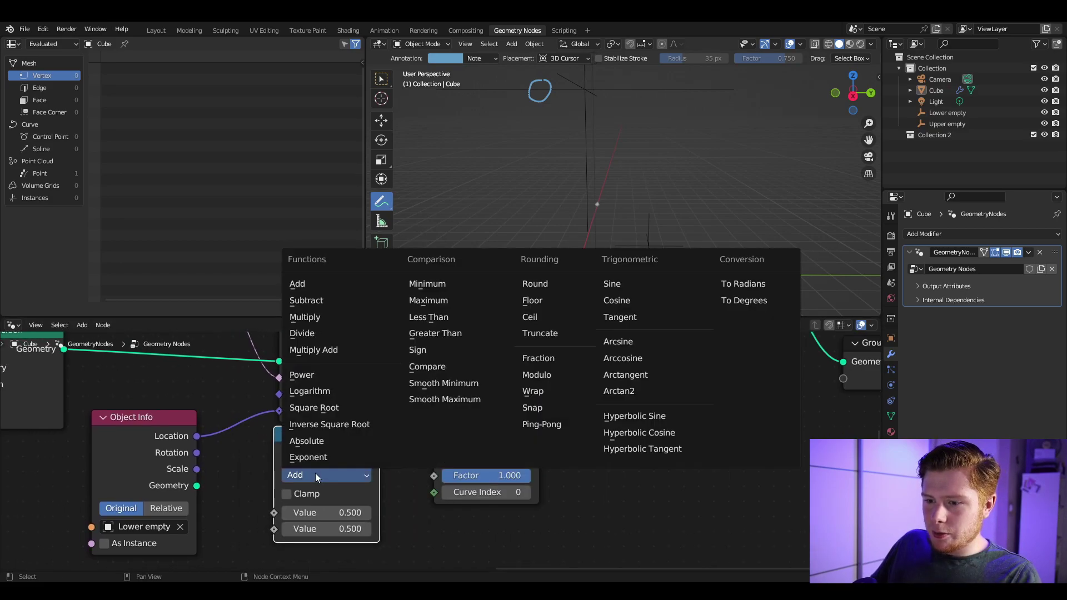
left_click(550, 358)
left_click_drag(379, 469, 433, 475)
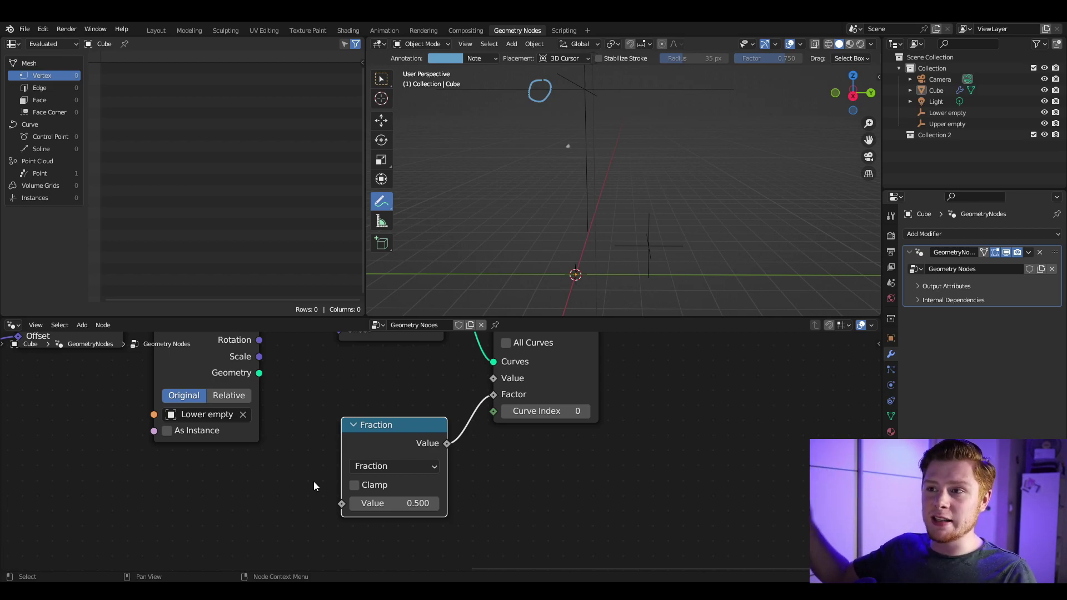
Add a Scene Time node, connect its Seconds output to the Fraction node's Value, and play the animation to test it
middle_click_drag(264, 497, 479, 447)
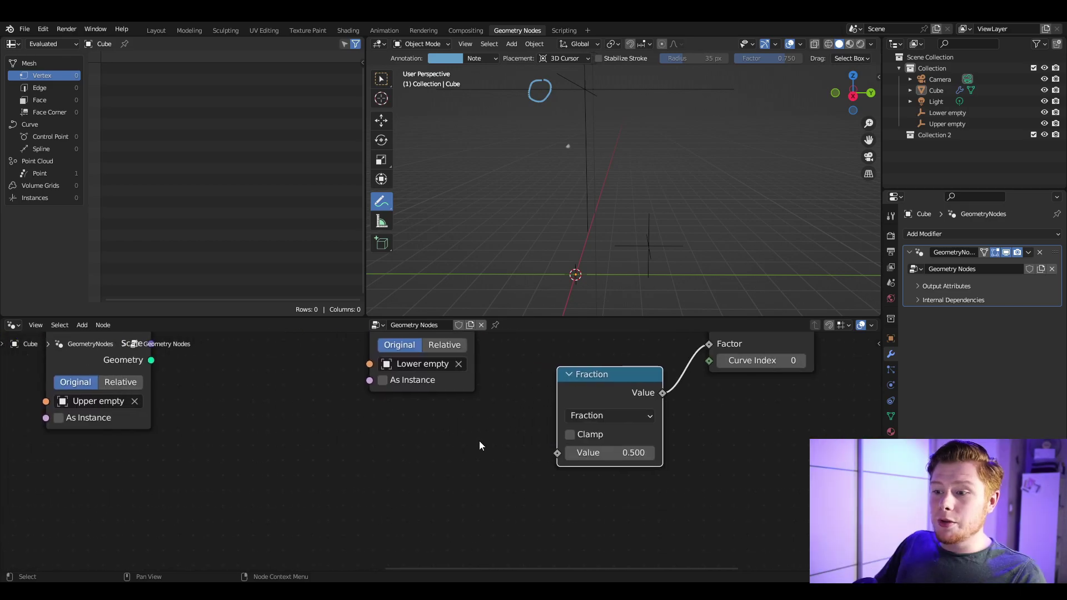
key("shift+a")
left_click(452, 365)
type("scne")
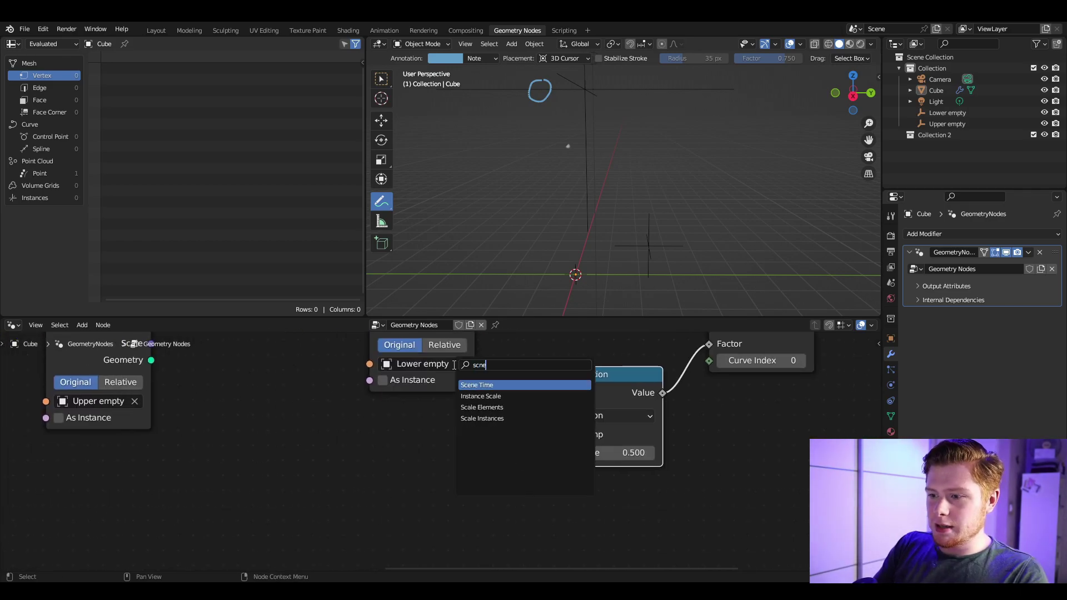
key("Return")
left_click(289, 420)
left_click_drag(388, 433, 565, 459)
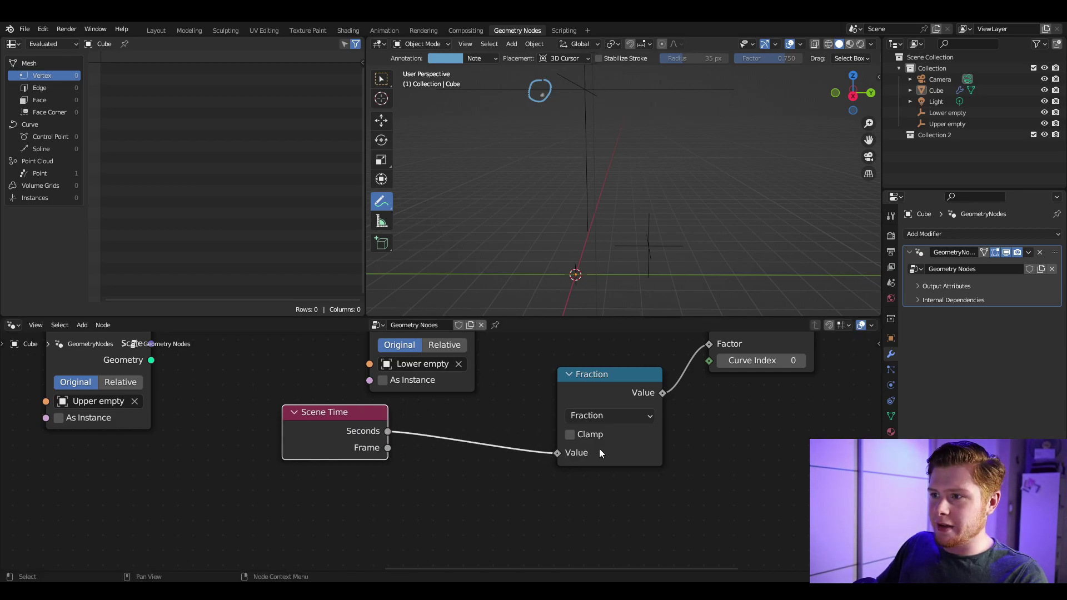
key("space")
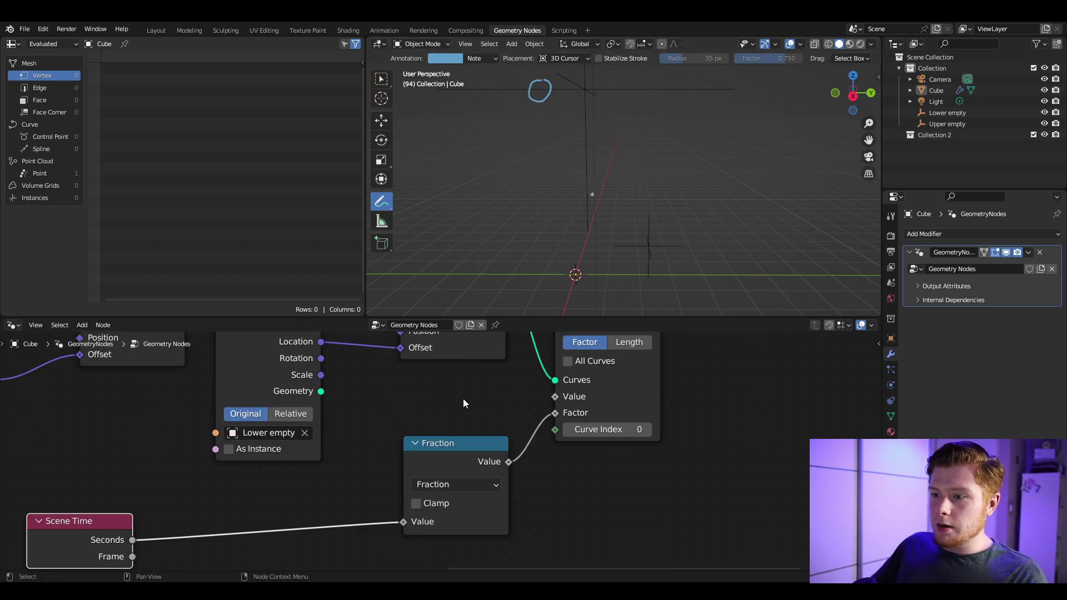
Set the Points node's Count to 1000
middle_click_drag(463, 398, 434, 458)
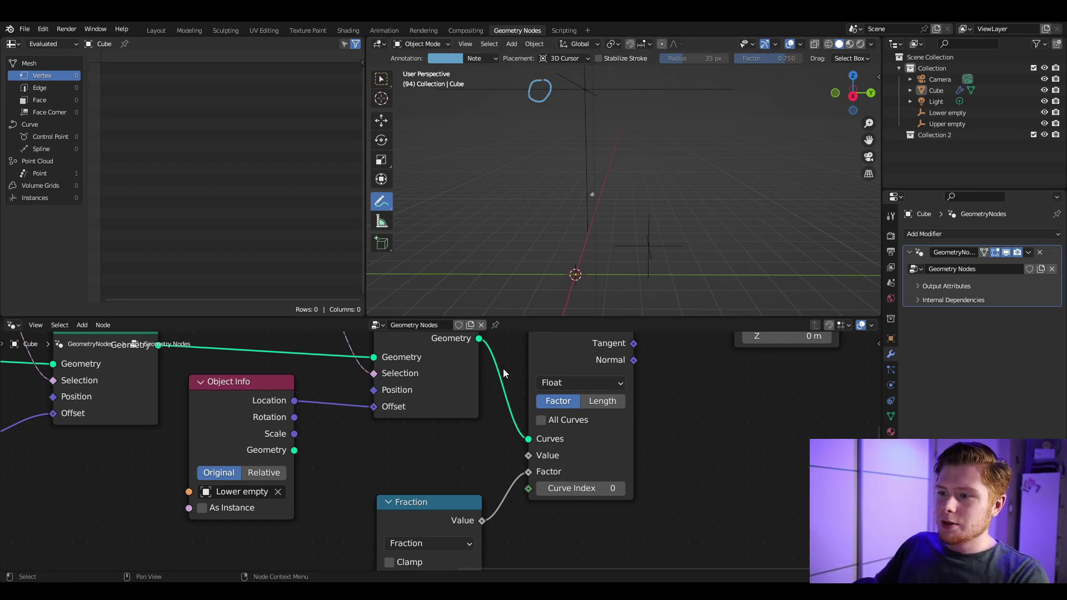
scroll(536, 401, "up", 5, "shift")
middle_click_drag(538, 407, 416, 533)
left_click(447, 410)
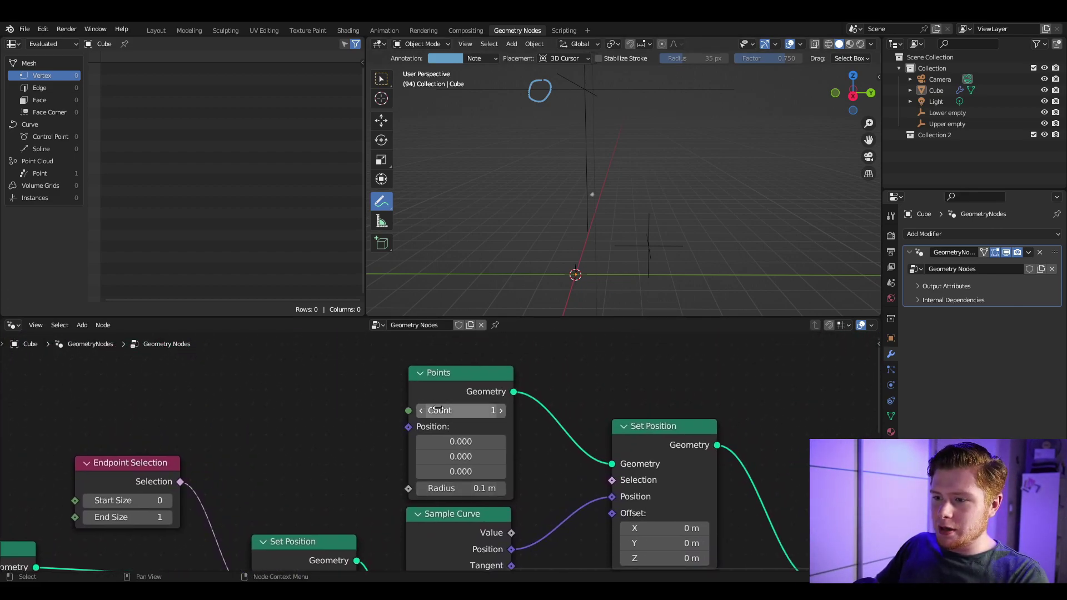
key("Return")
Insert a Math node set to Add on the link between Scene Time's Seconds and the Fraction node
middle_click_drag(360, 489, 638, 387)
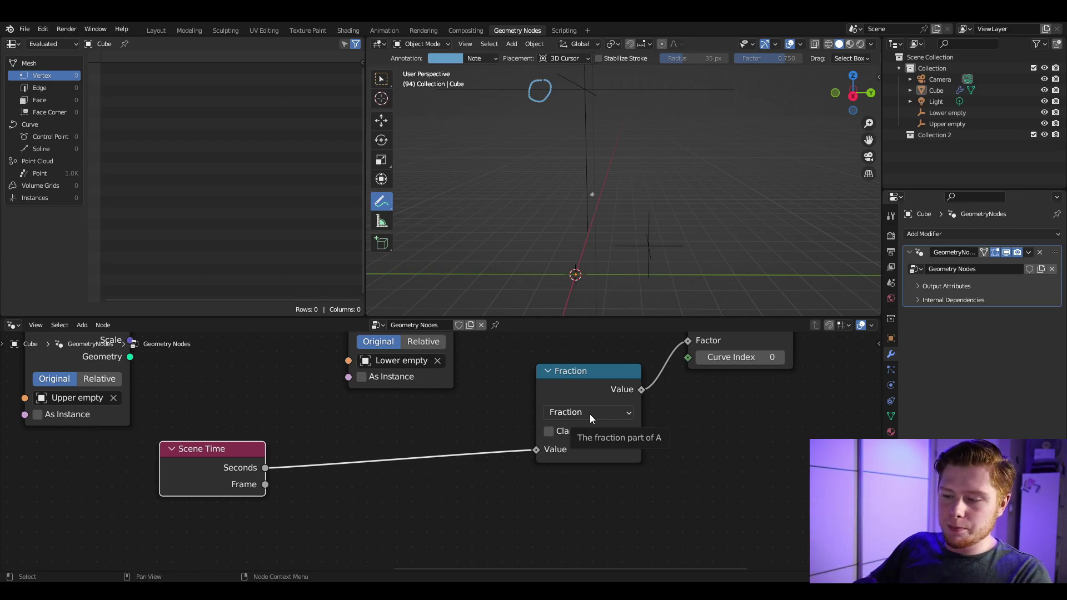
middle_click_drag(363, 418, 410, 390)
key("shift+a")
left_click(469, 371)
type("add")
key("Return")
left_click(421, 395)
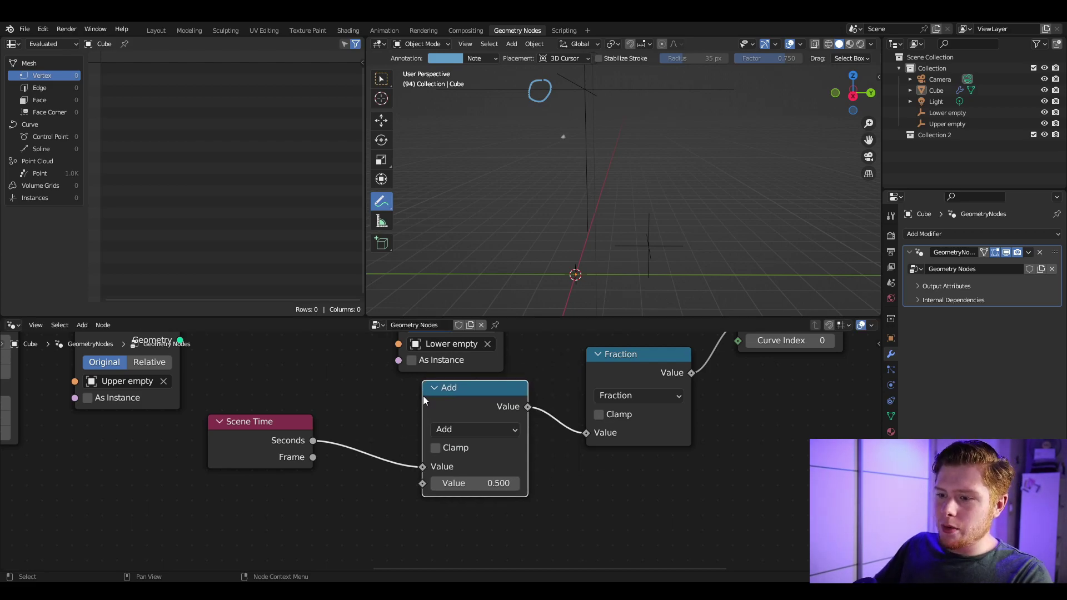
Add a Random Value node below Scene Time and connect its Value to the Add node's second Value input
middle_click_drag(398, 440, 455, 388)
key("shift+a")
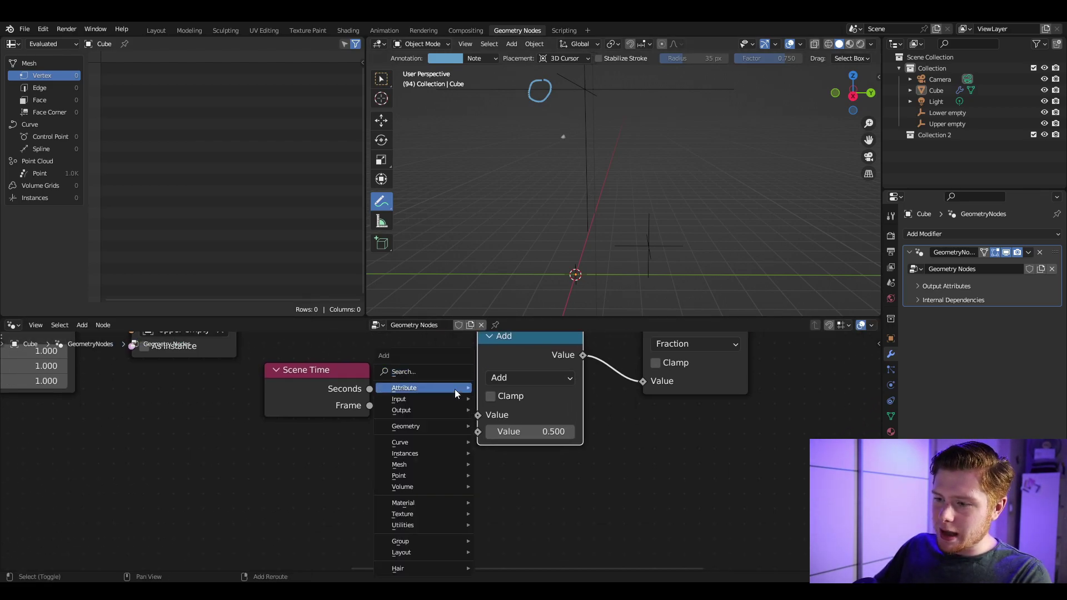
left_click(450, 375)
type("rand")
key("Return")
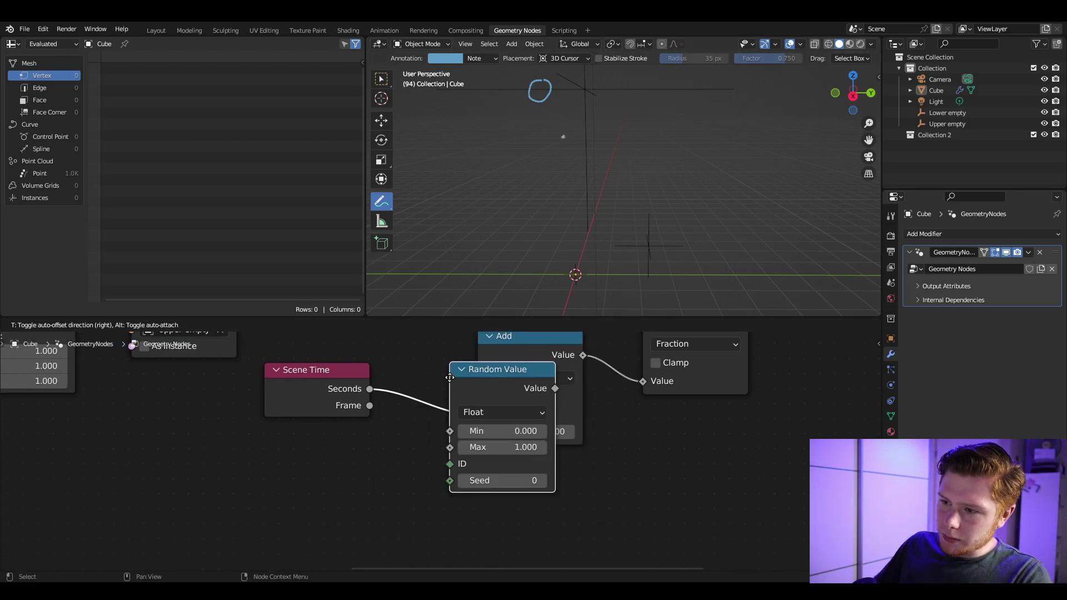
left_click(278, 459)
left_click_drag(397, 436, 481, 411)
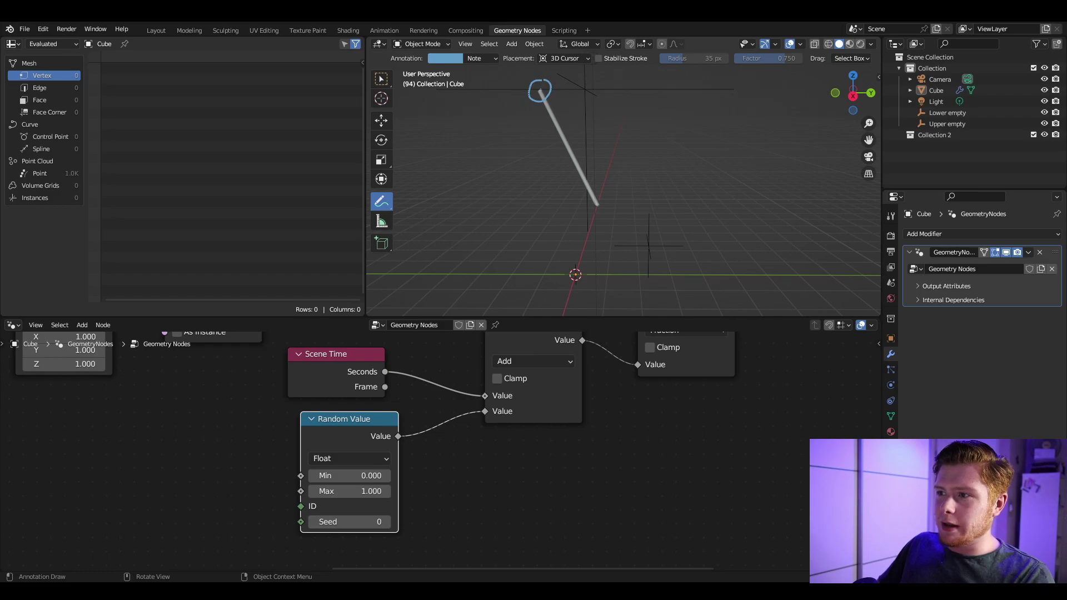
Enable All Curves on the Sample Curve node
middle_click_drag(636, 391, 605, 477)
middle_click_drag(607, 370, 589, 392)
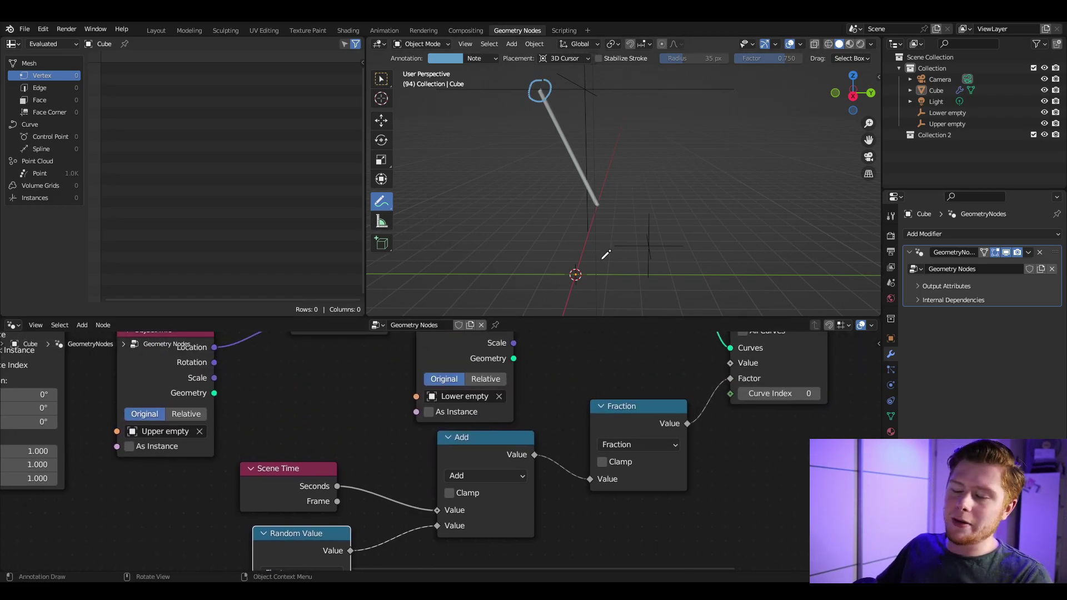
middle_click_drag(678, 365, 369, 498)
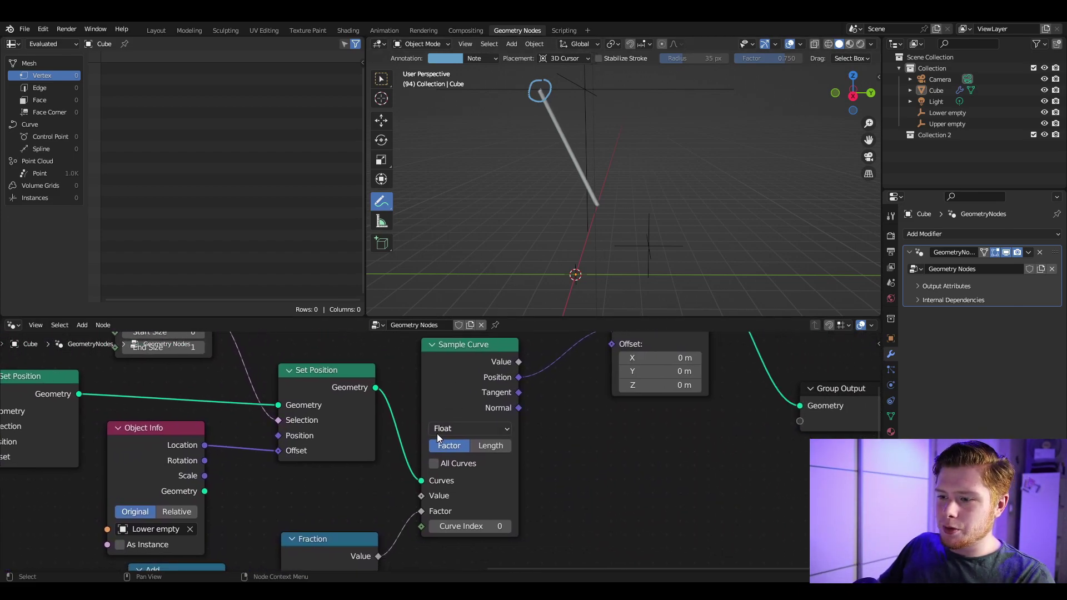
left_click(436, 467)
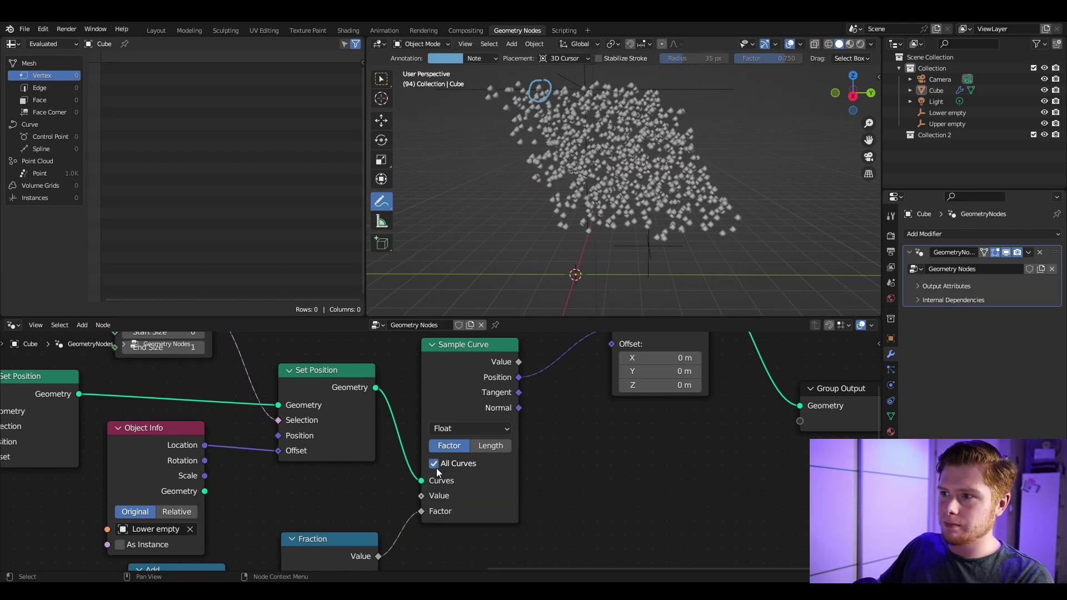
Play the animation and examine how the points move along the curves from different angles
middle_click_drag(359, 479, 525, 429)
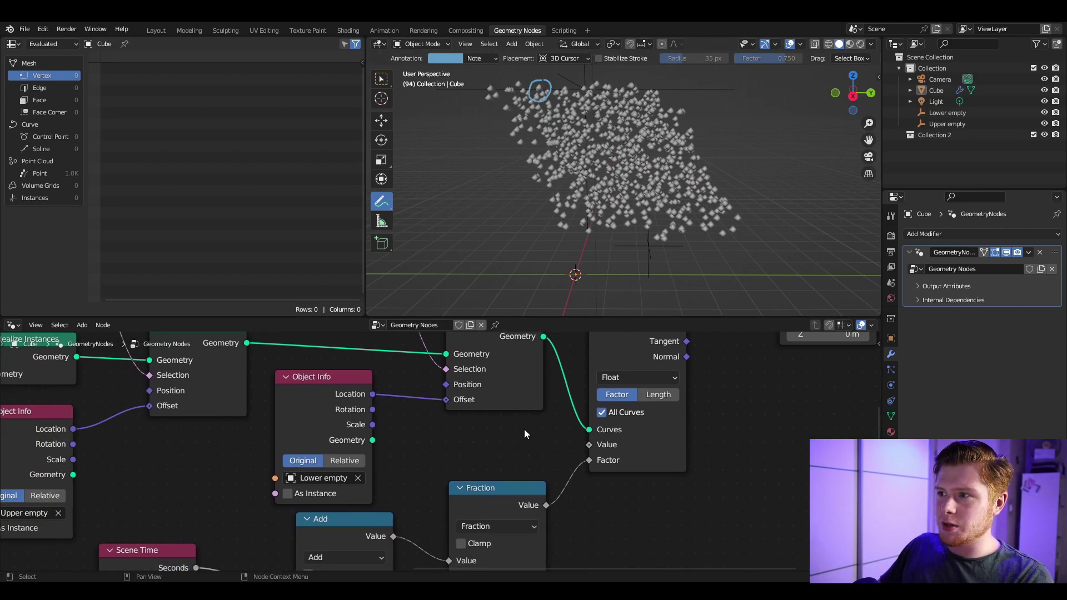
key("space")
middle_click_drag(669, 254, 633, 180)
scroll(612, 201, "up", 2)
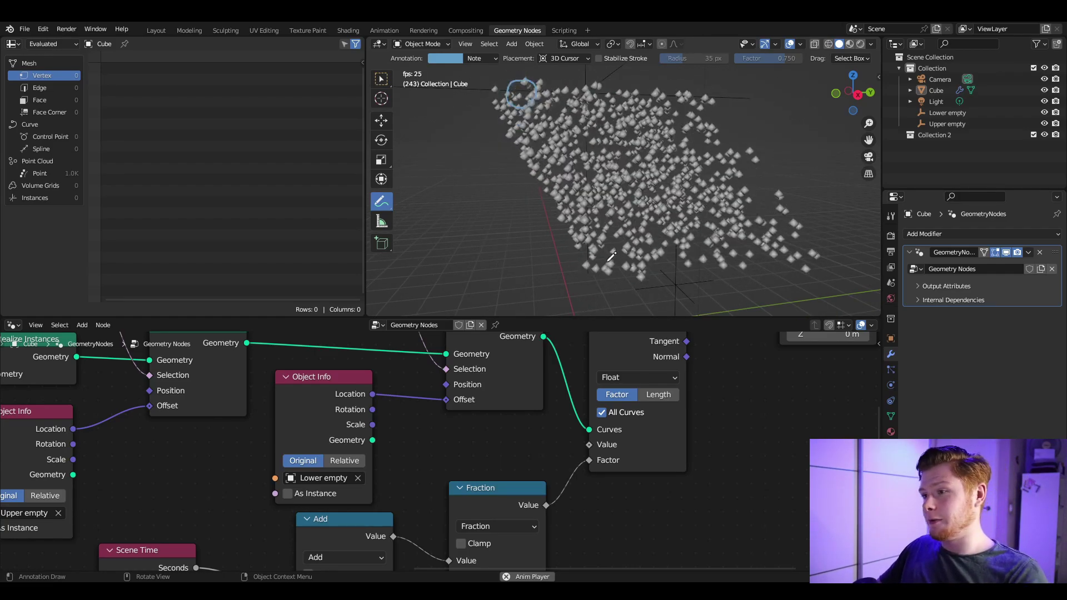
middle_click_drag(610, 255, 561, 227)
key("space")
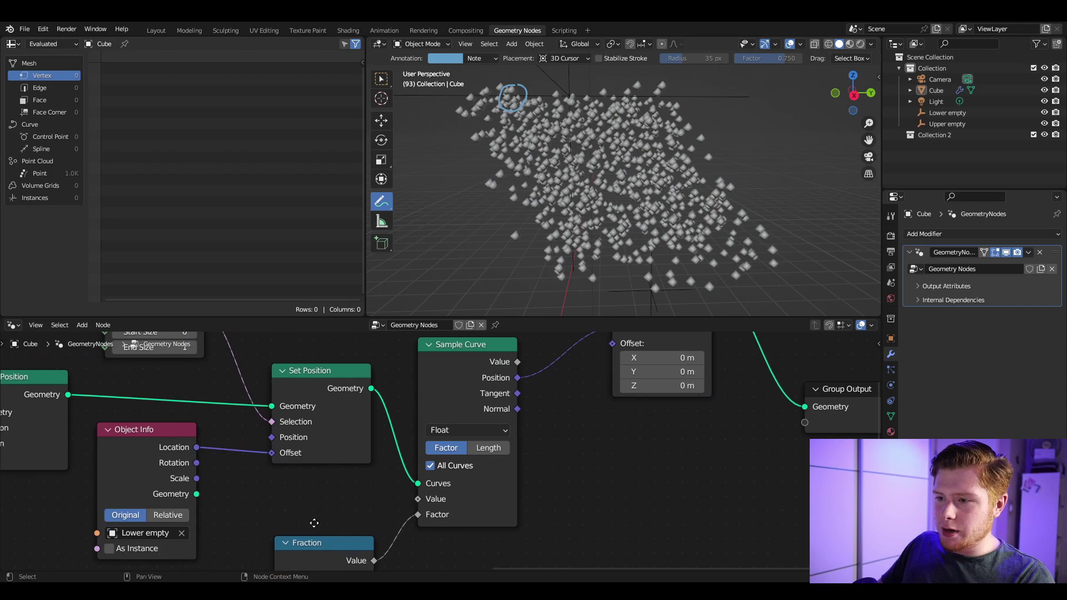
Insert a Math node set to Divide on the link between the Add and Fraction nodes
middle_click_drag(315, 521, 685, 334)
key("shift+a")
type("s")
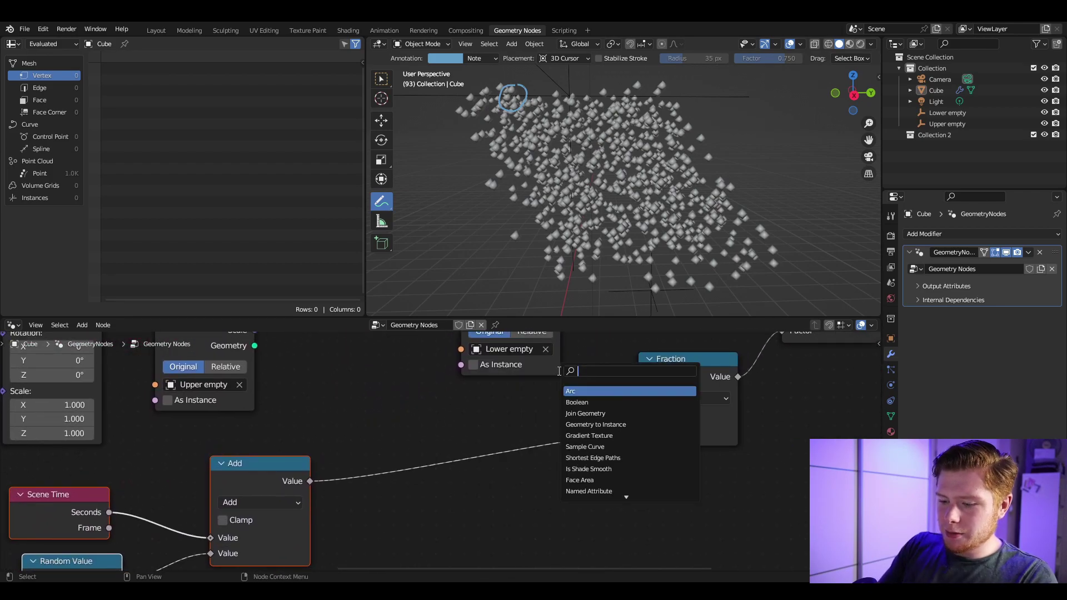
type("add")
key("Return")
left_click(456, 426)
left_click(485, 462)
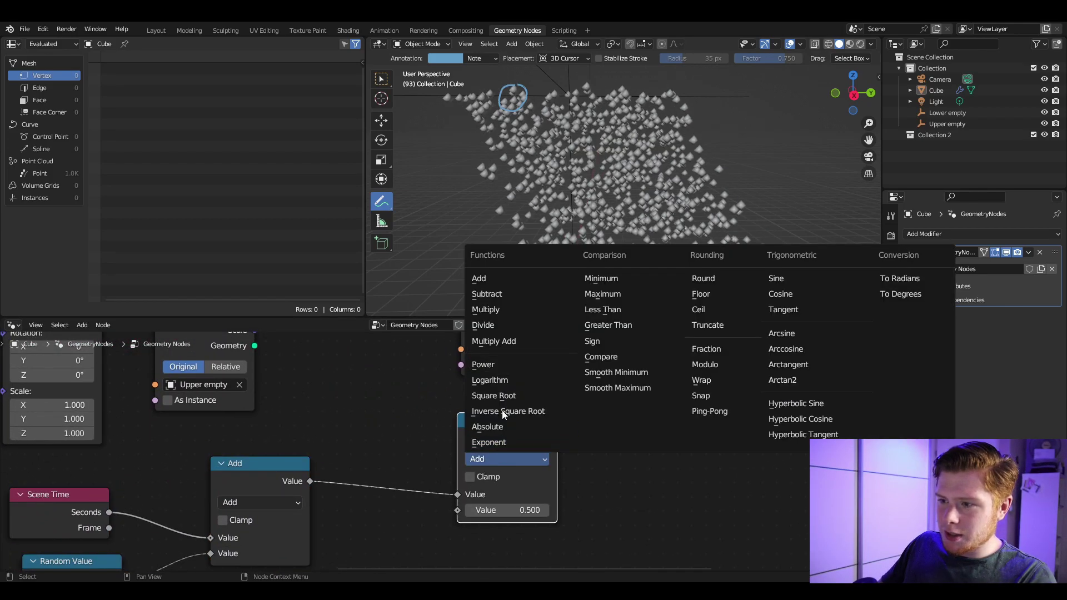
left_click(498, 324)
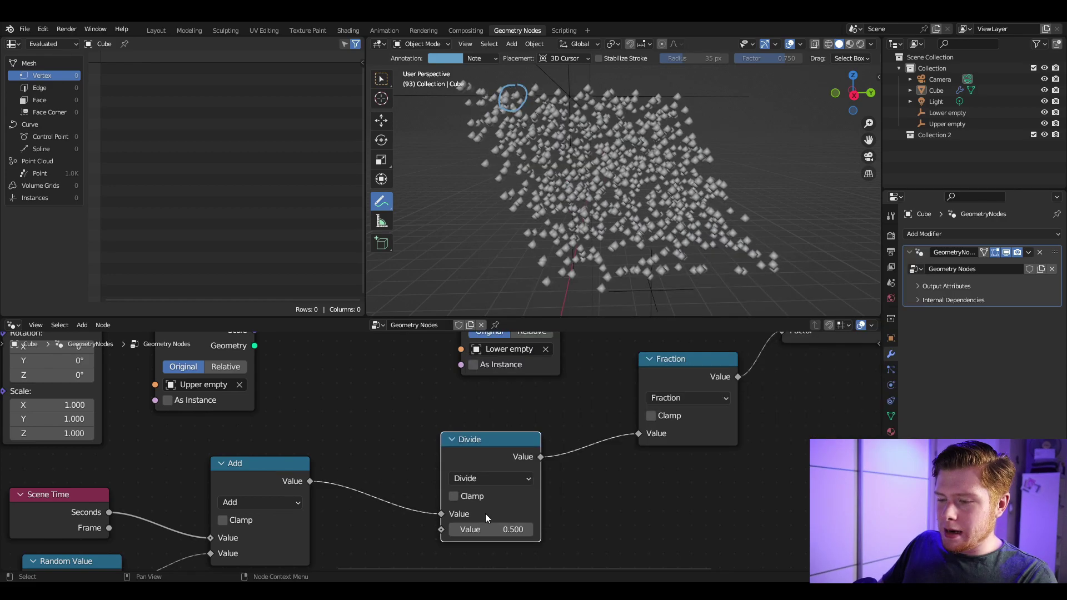
Play the animation, set the Divide node's second value to 4, and inspect the slowed rain points
key("space")
left_click(483, 533)
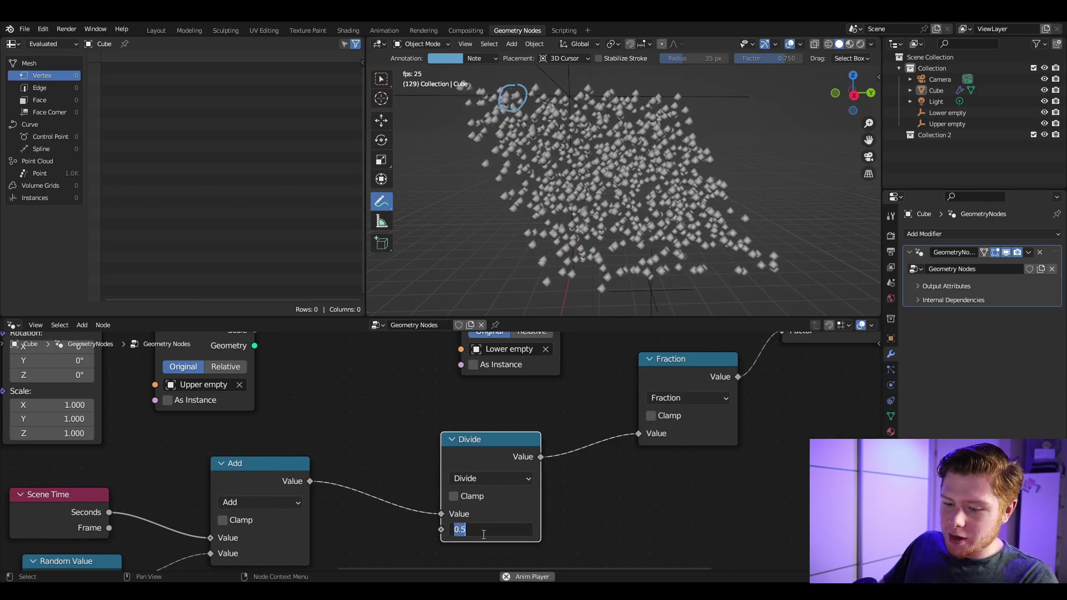
type("4")
key("Return")
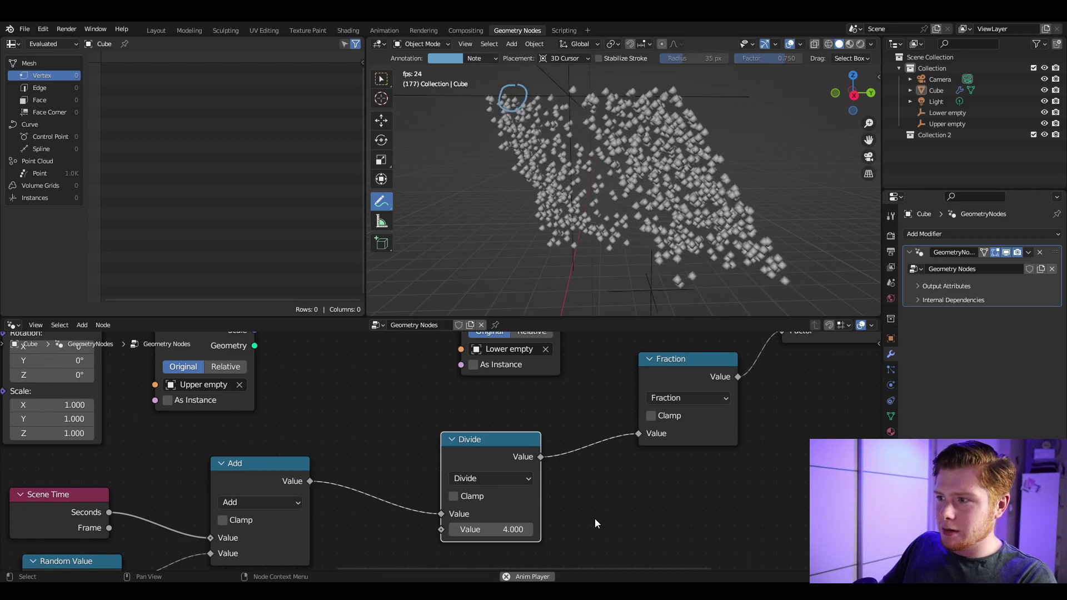
middle_click_drag(550, 278, 616, 279)
scroll(611, 267, "up", 2)
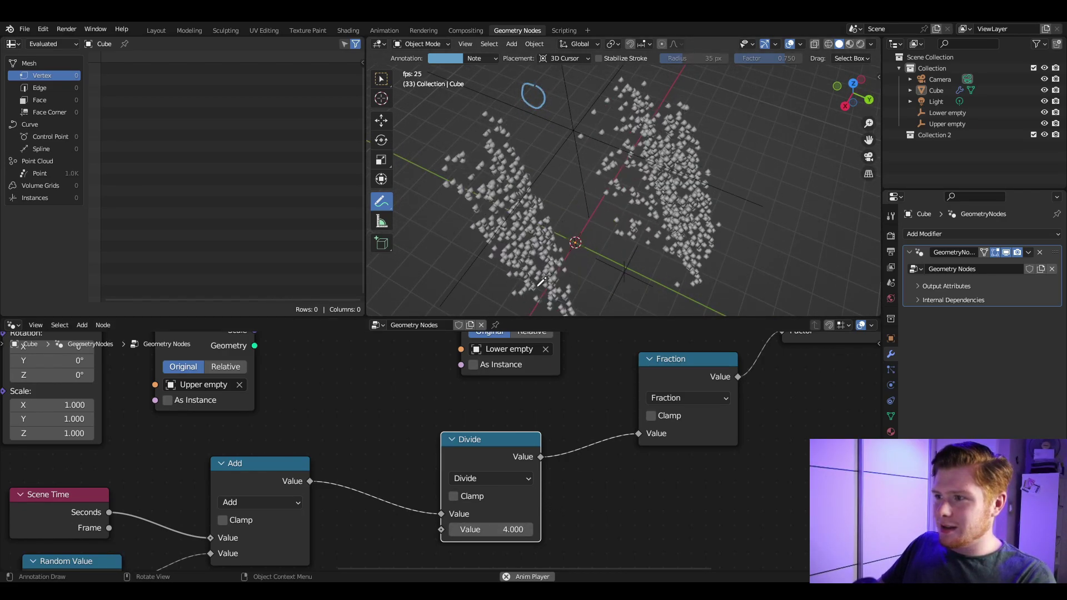
Add a Value node set to 4 and connect it to Random Value's Max and the Divide node's second Value input
middle_click_drag(390, 476, 562, 340)
mouse_move(302, 485)
middle_mouse_down()
mouse_move(406, 427)
mouse_move(317, 486)
middle_mouse_up()
left_click_drag(263, 458, 312, 452)
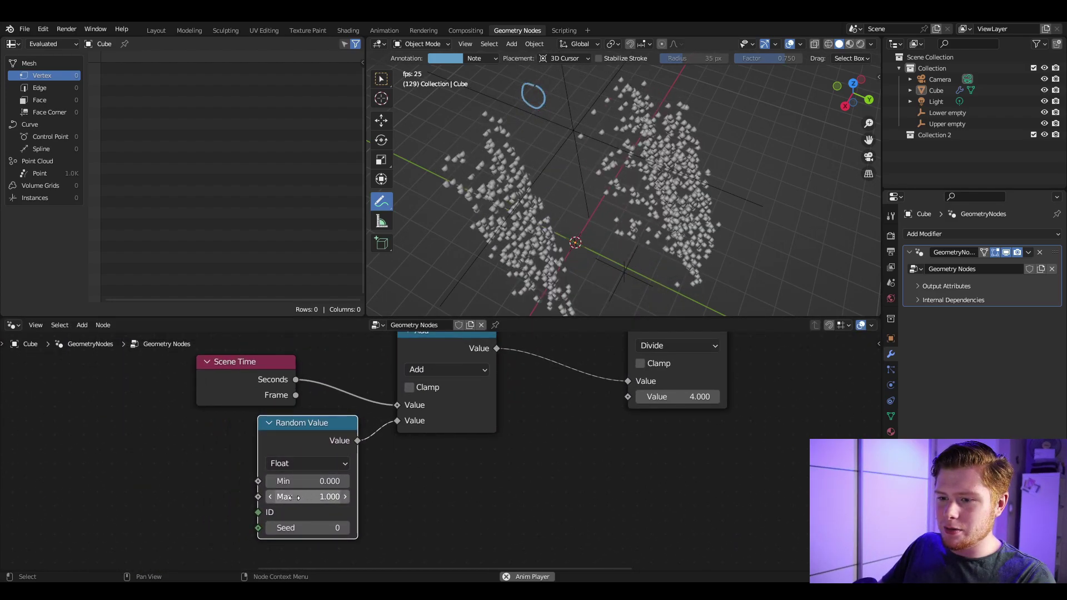
middle_click_drag(607, 433, 514, 486)
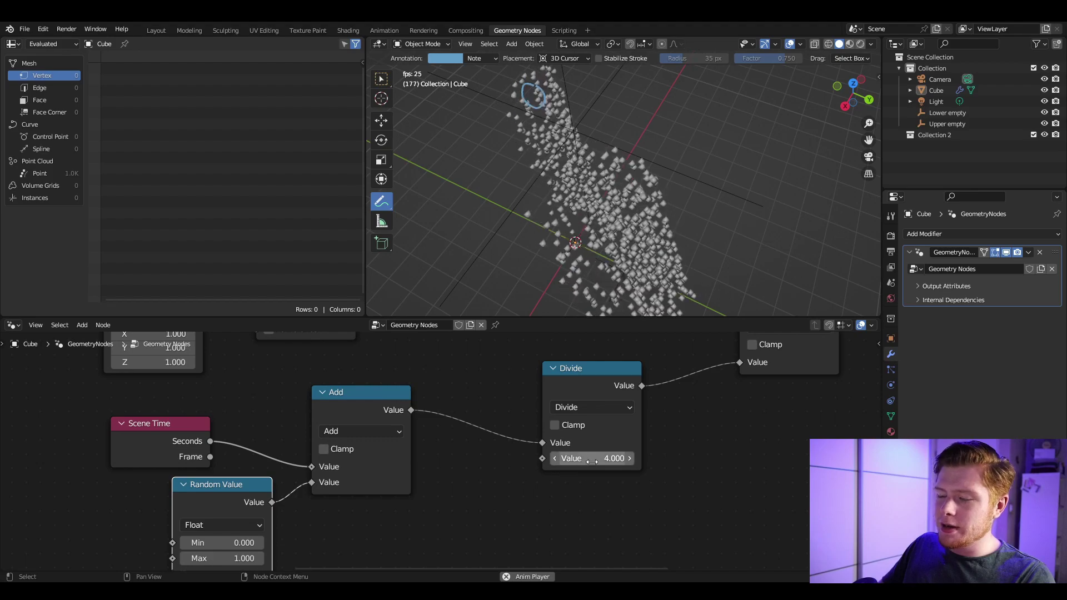
middle_click_drag(581, 468, 706, 401)
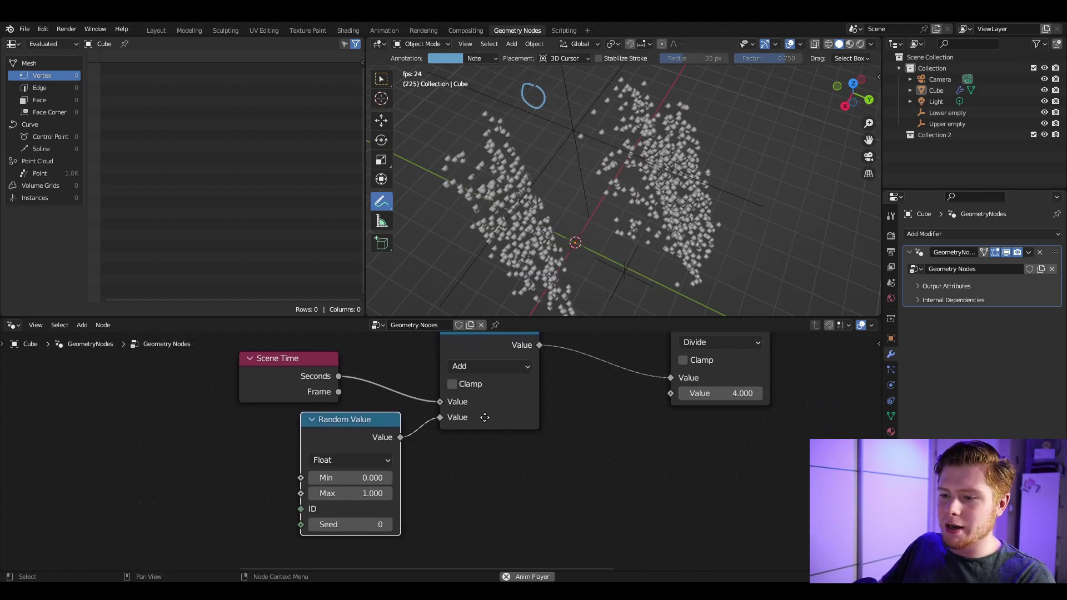
key("shift+a")
type("valu")
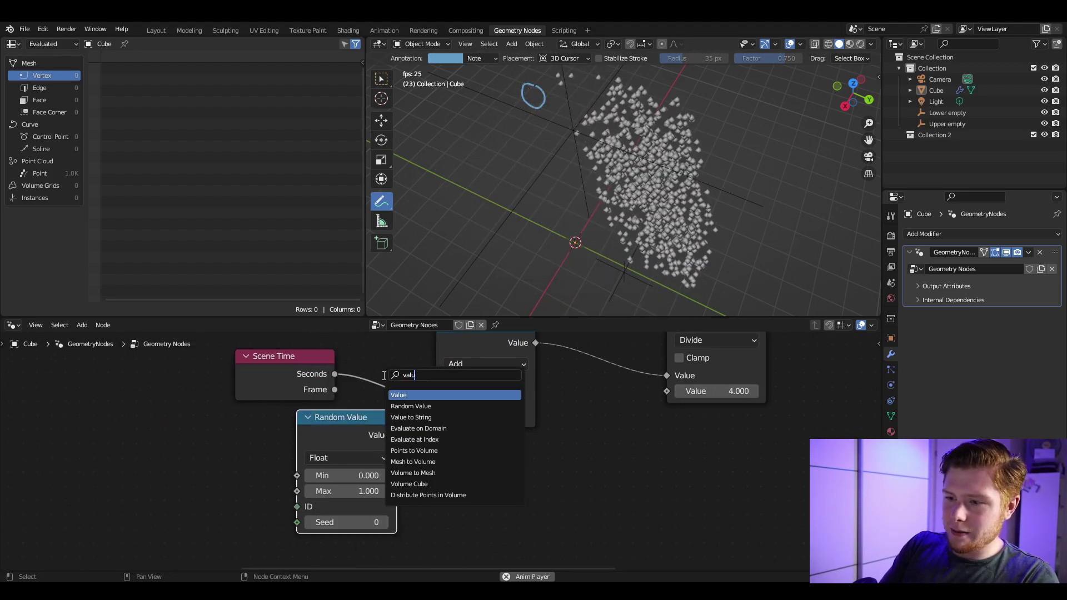
key("Return")
left_click(159, 511)
left_click(159, 511)
type("4")
key("Return")
left_click_drag(208, 490, 297, 491)
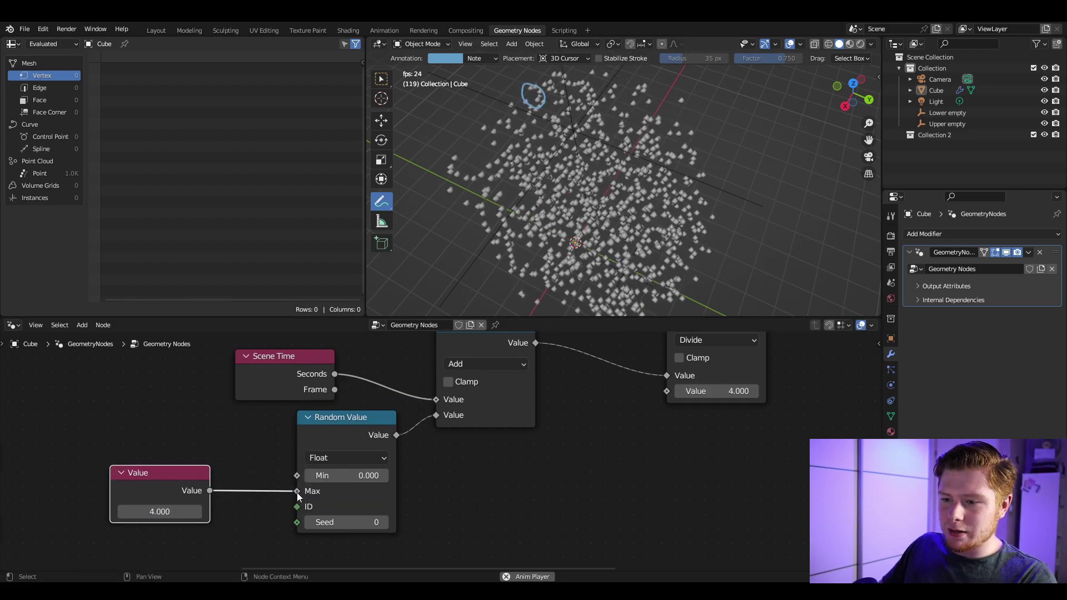
left_click_drag(209, 490, 672, 393)
Set the Value node to 1000, raise it to 10000, and check the point motion during playback
left_click(184, 515)
type("1000")
key("Return")
middle_click_drag(489, 250, 528, 178)
left_click(160, 512)
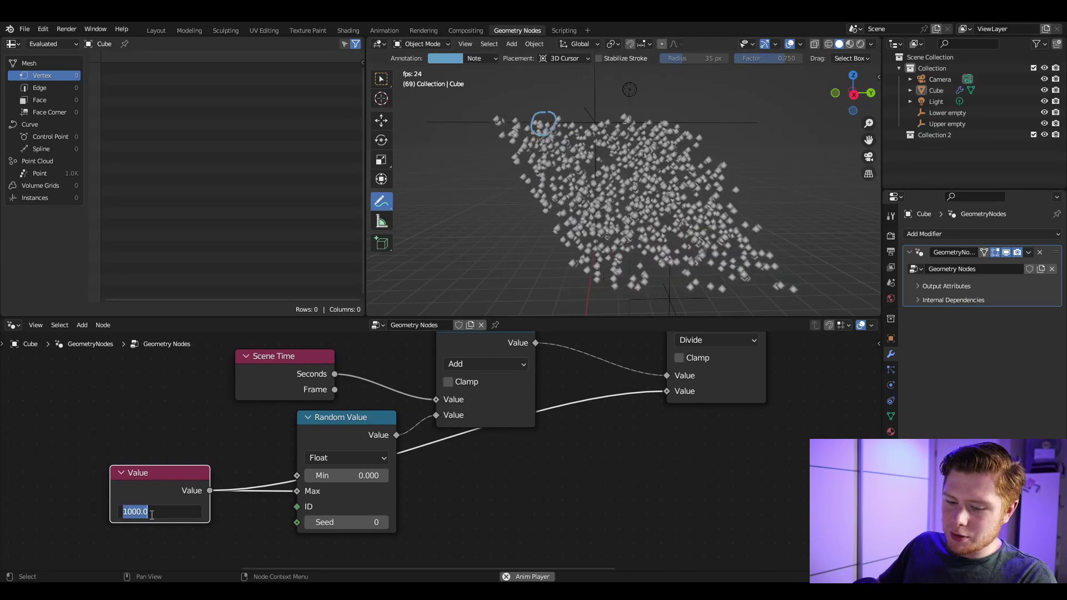
type("0")
key("Return")
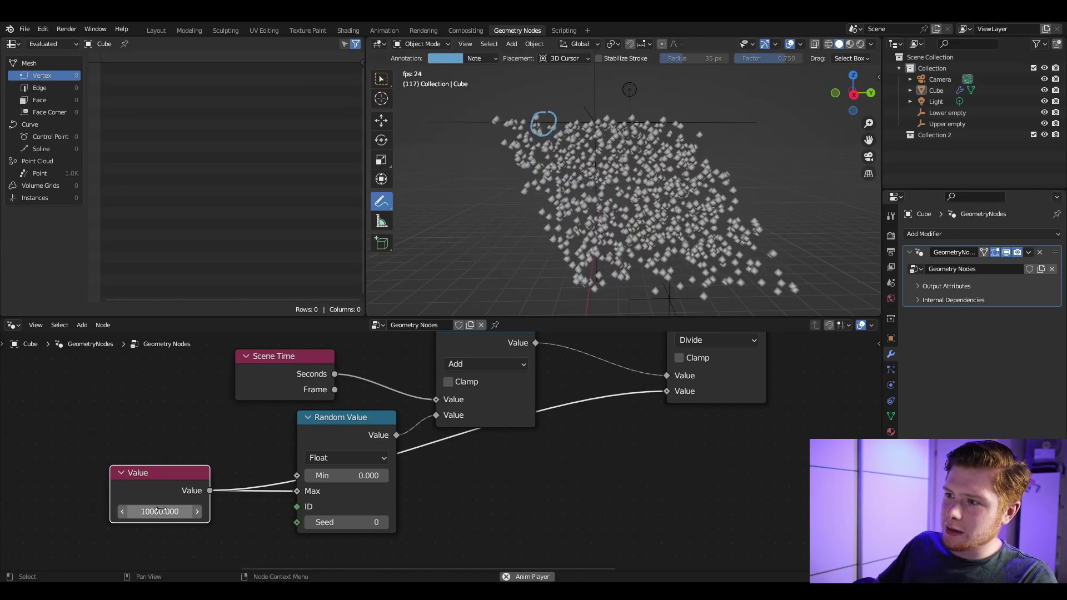
middle_click_drag(690, 248, 628, 258)
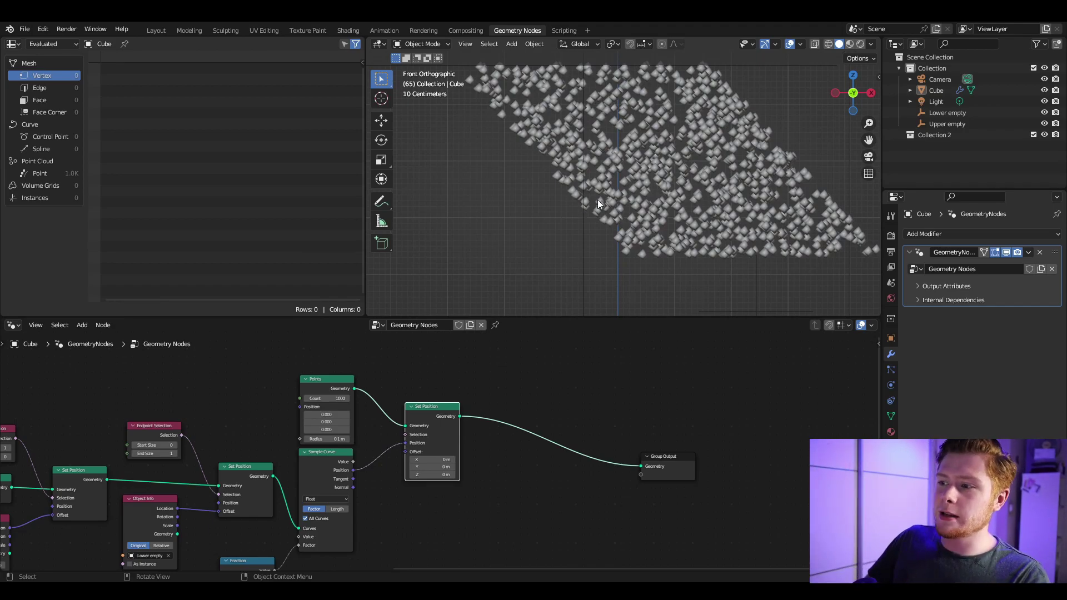
Add a UV sphere at the scene origin and move it clear of the rain points
scroll(594, 202, "down", 3)
middle_click_drag(595, 225, 600, 147, "shift")
scroll(600, 147, "up", 1)
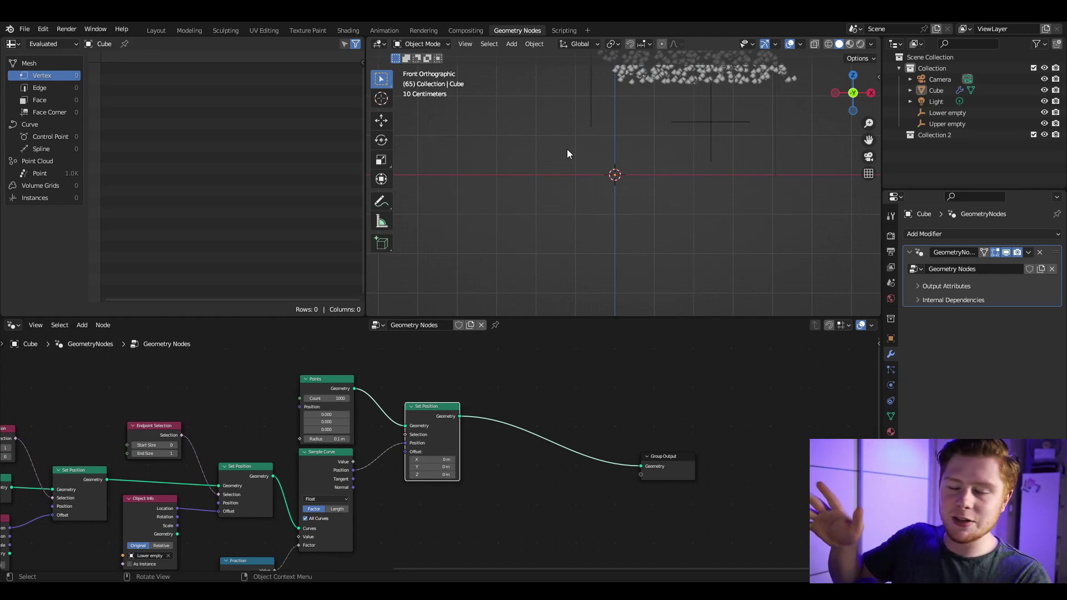
scroll(602, 171, "up", 3)
key("shift+a")
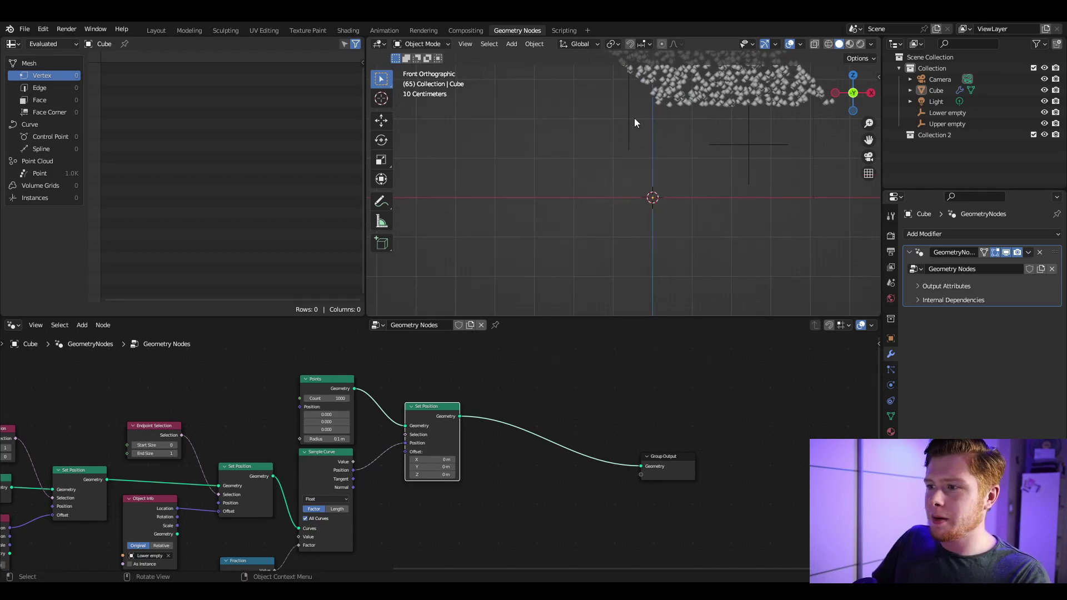
key("shift+a")
left_click(585, 185)
key("g")
left_click(506, 203)
In Edit Mode, pull the sphere's top vertex far up along Z with proportional editing to form a teardrop
middle_click_drag(509, 205, 697, 218, "shift")
key("Tab")
scroll(655, 189, "up", 2)
key("alt+a")
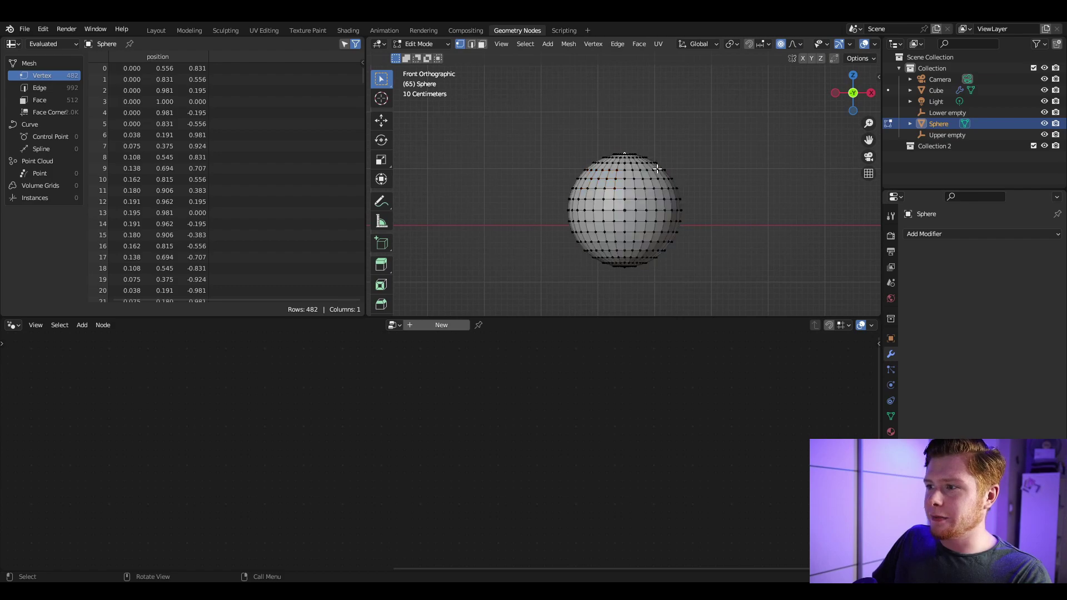
scroll(679, 220, "down", 5)
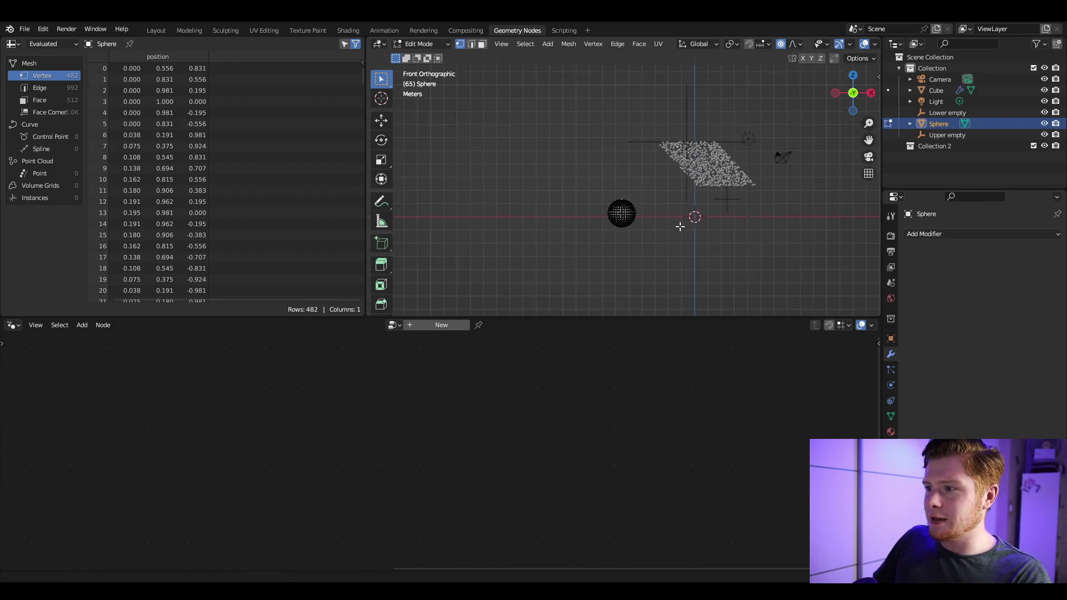
scroll(678, 221, "up", 2)
key("g")
key("z")
left_click(668, 78)
middle_click_drag(653, 218, 641, 190, "shift")
Scale the whole teardrop mesh to about 0.2 with Z locked and return to Object Mode
key("a")
scroll(655, 187, "up", 1)
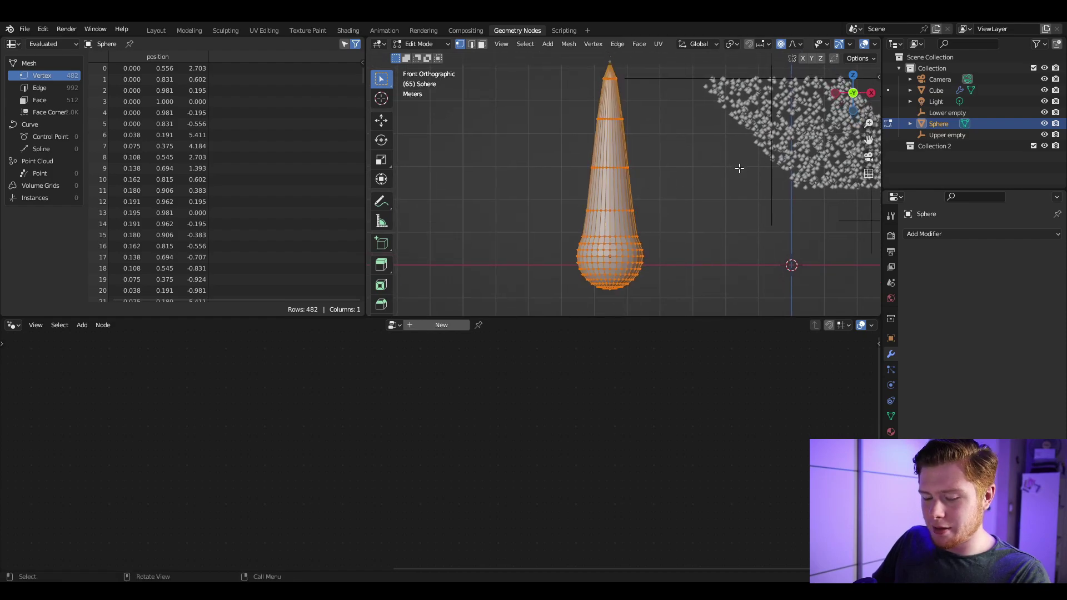
key("s")
key("shift+z")
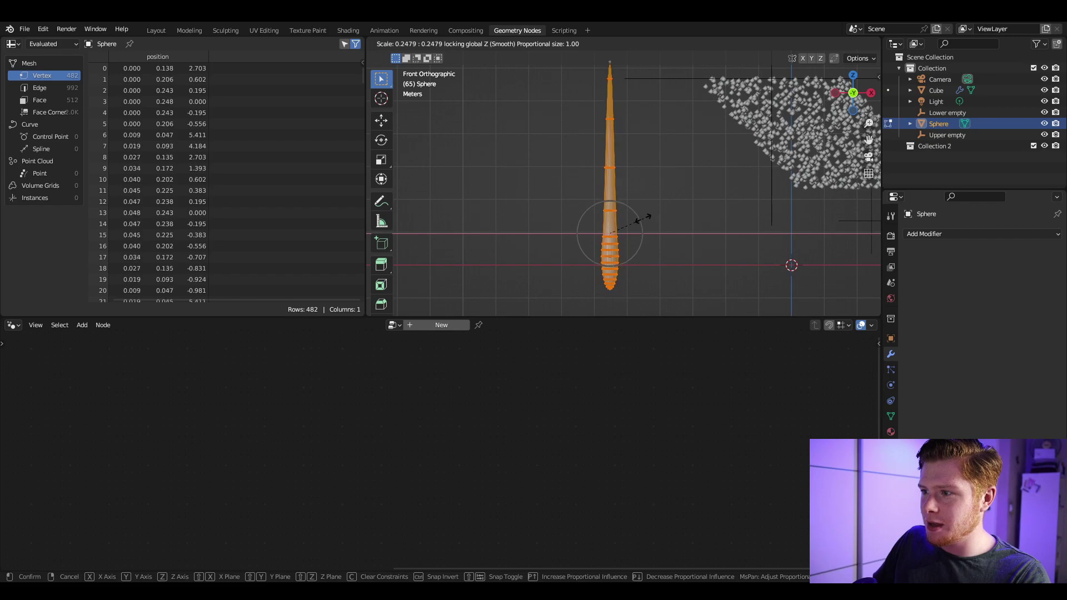
left_click(636, 222)
key("Tab")
middle_click_drag(658, 239, 582, 259, "shift")
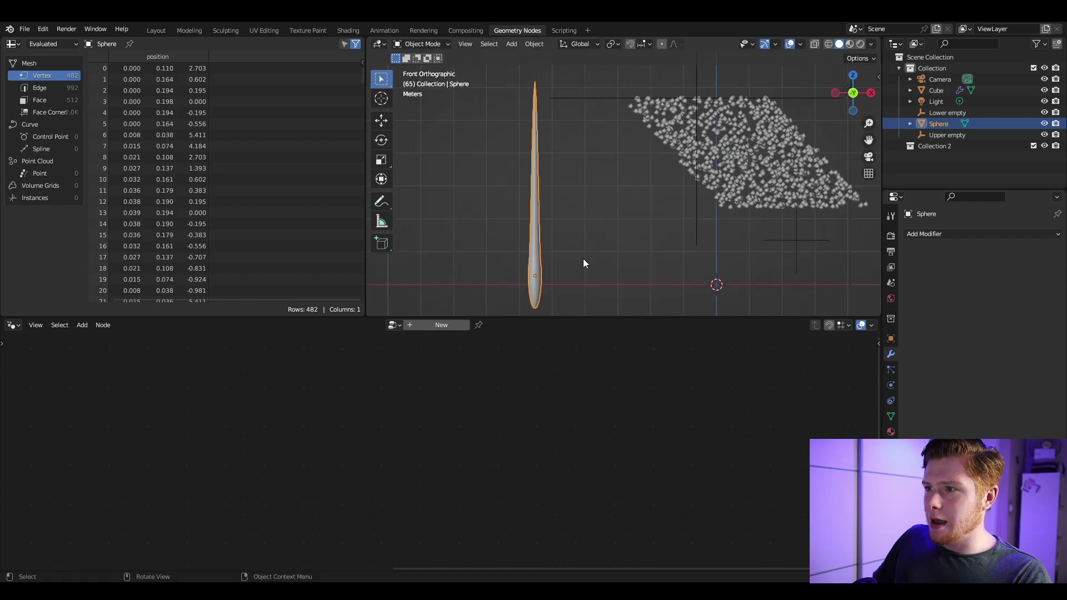
Rename the Sphere object as Water
double_click(944, 126)
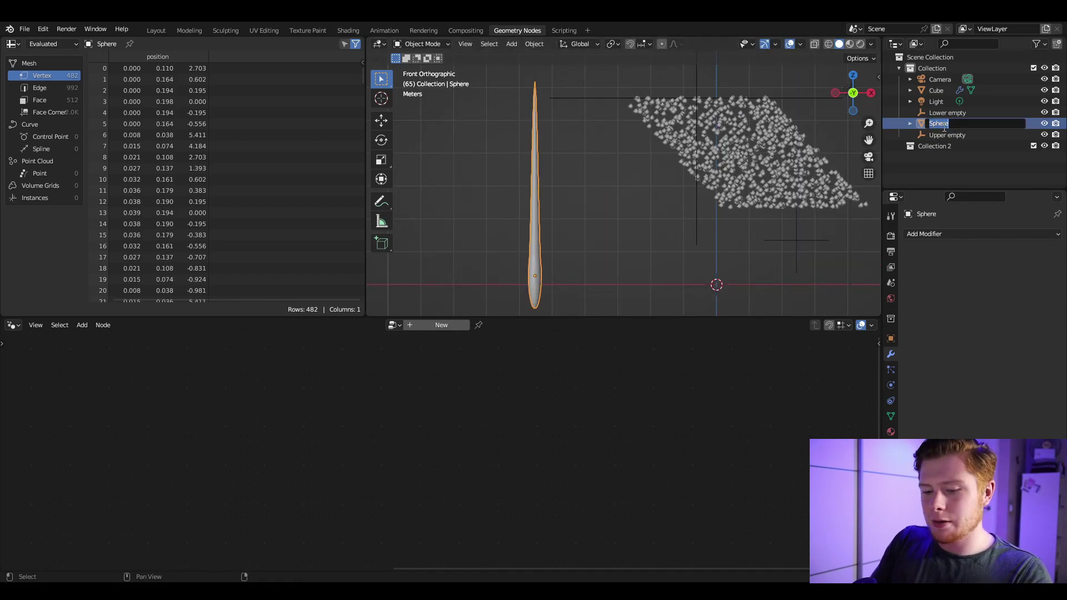
type("Water")
key("Return")
Select the rain points object and insert an Instance on Points node between Set Position and Group Output
middle_click_drag(743, 164, 616, 184, "shift")
left_click(584, 160)
scroll(636, 237, "up", 1)
scroll(635, 239, "up", 1)
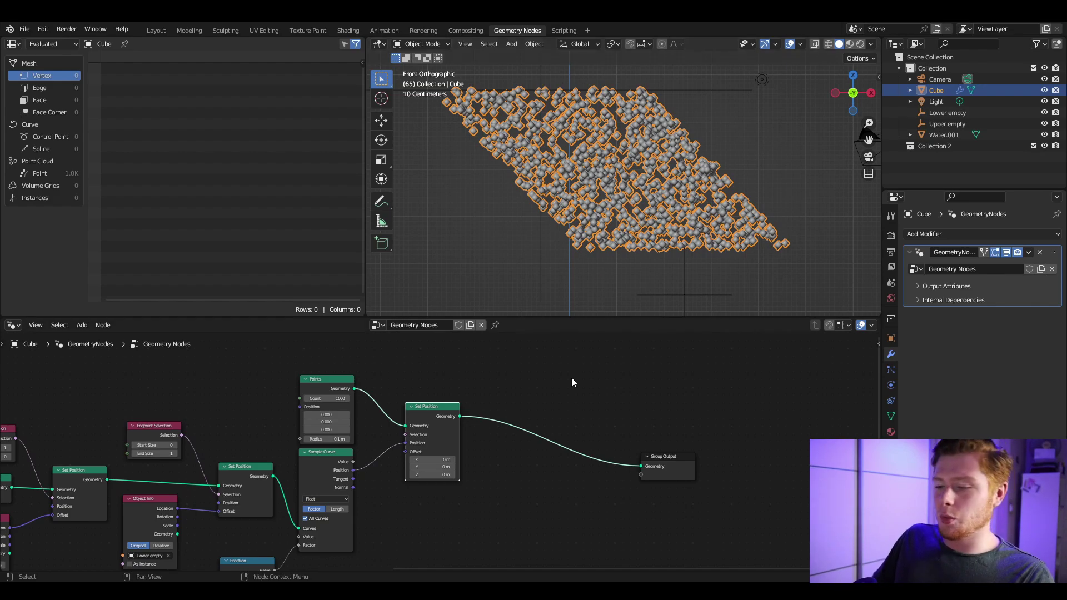
key("shift+a")
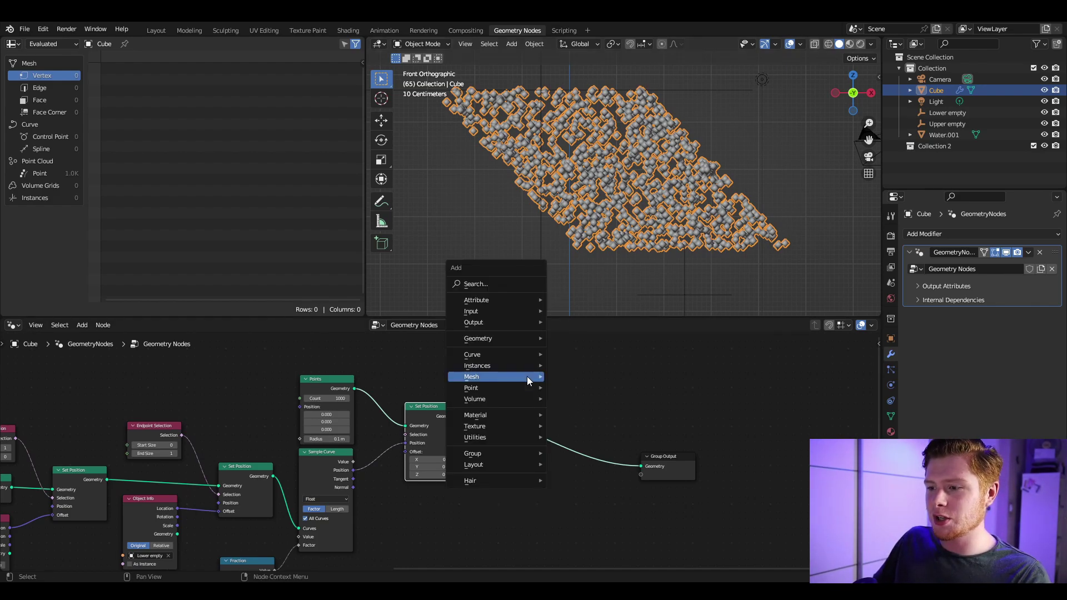
left_click(512, 284)
type("or")
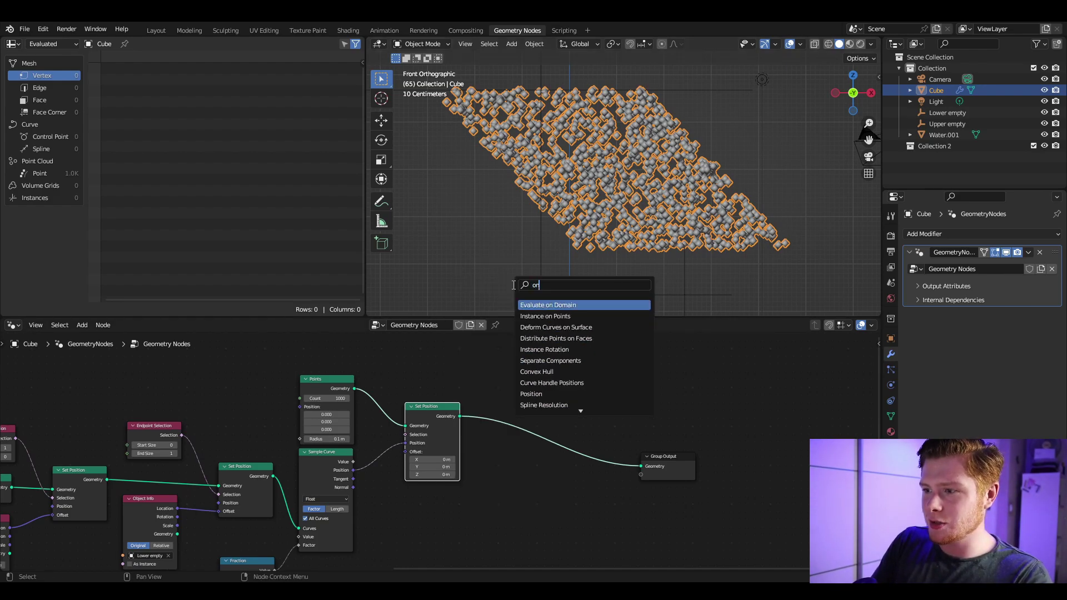
type(" p")
key("Return")
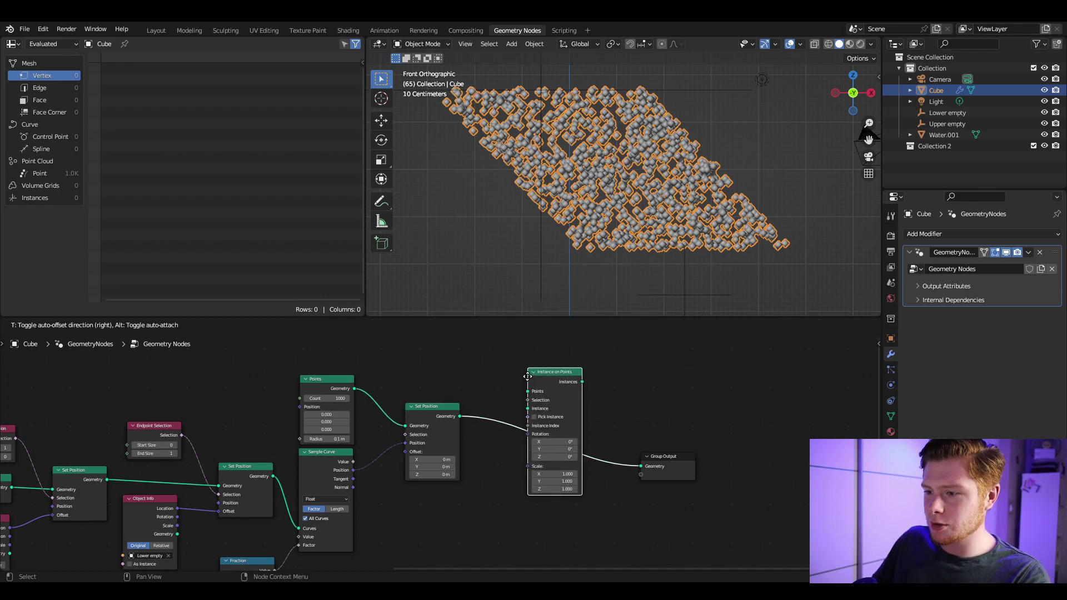
left_click(526, 384)
middle_click_drag(526, 384, 531, 388)
Bring the Water.001 drop into the node tree as an Object Info node and link its Geometry to the Instance input
left_click_drag(943, 135, 891, 158)
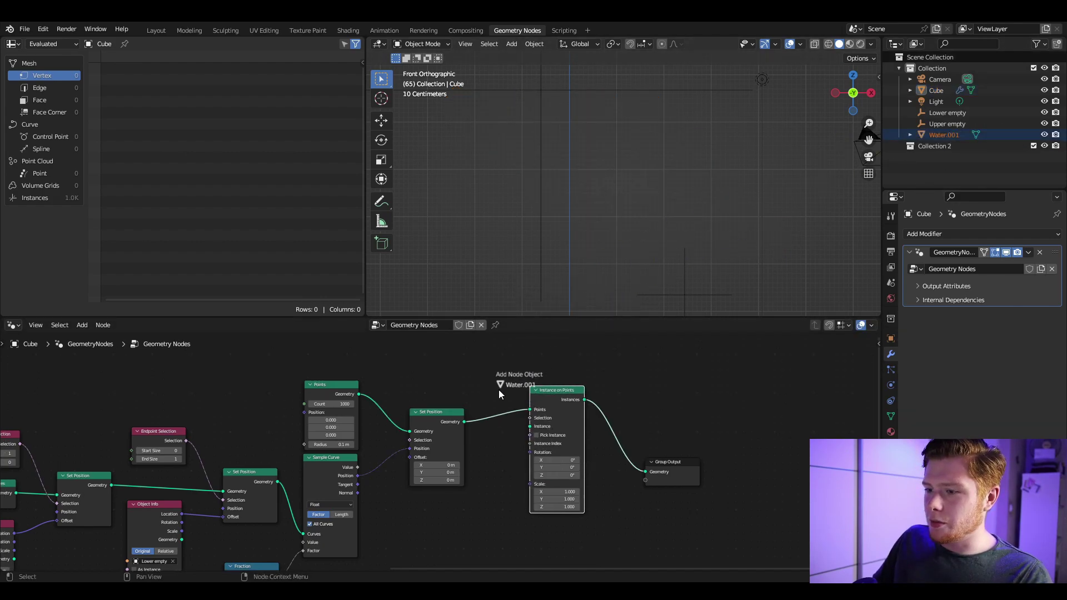
left_click_drag(425, 518, 426, 520)
left_click_drag(467, 486, 505, 443)
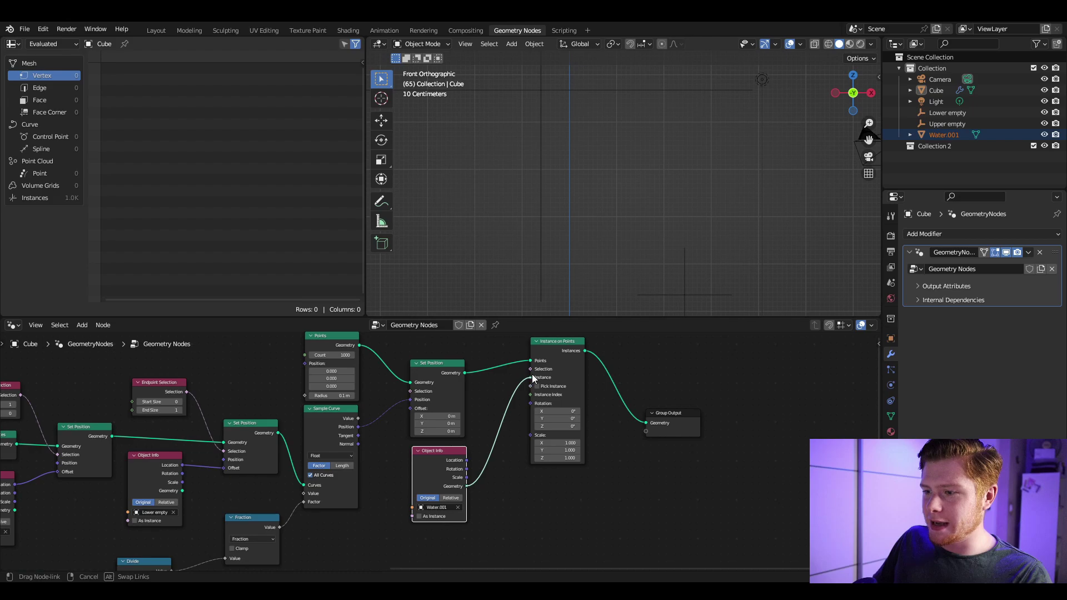
left_click_drag(532, 374, 531, 377)
middle_click_drag(616, 428, 599, 471)
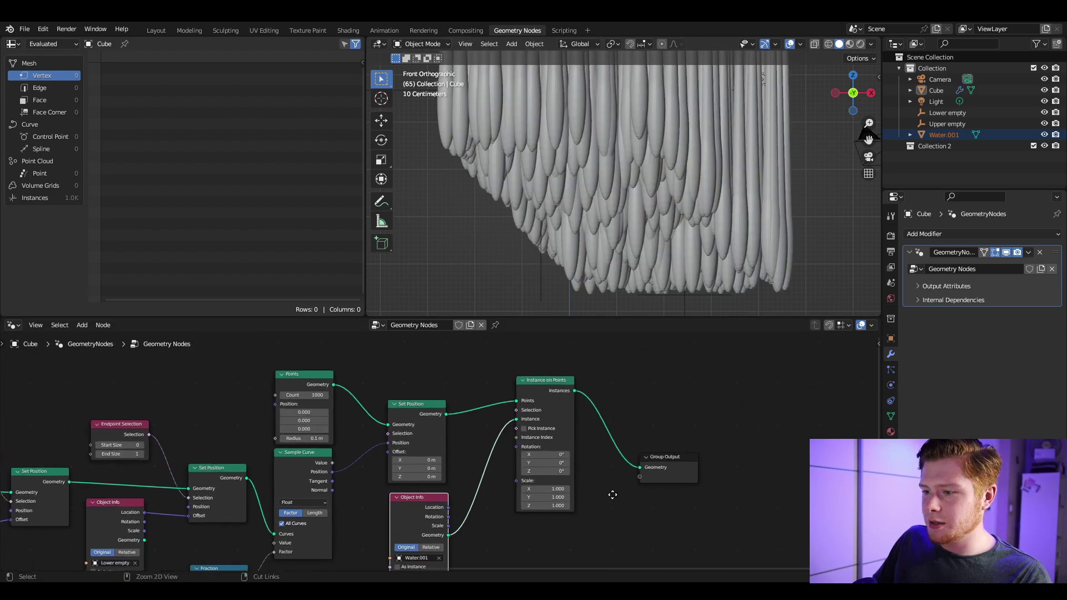
Set the Instance on Points scale to 0.030 on X, Y and Z
scroll(609, 505, "up", 8)
mouse_move(621, 516)
left_mouse_down()
mouse_move(621, 544)
mouse_move(571, 544)
left_mouse_up()
scroll(565, 232, "up", 3)
scroll(602, 208, "down", 2)
mouse_move(596, 214)
middle_mouse_down("shift")
mouse_move(599, 249)
mouse_move(556, 170)
middle_mouse_up("shift")
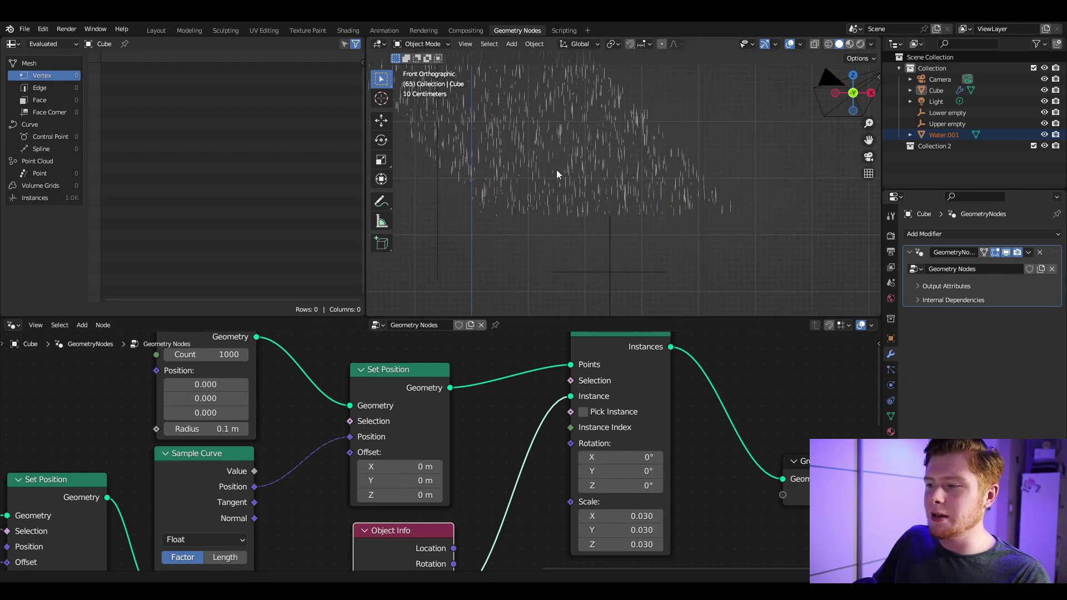
Move the lower empty to about X 2.90 m, Y 2.25 m, Z 1.22 m and play the rain animation
left_click(612, 252)
scroll(603, 241, "down", 3)
key("g")
left_click(624, 242)
scroll(603, 231, "up", 5)
key("space")
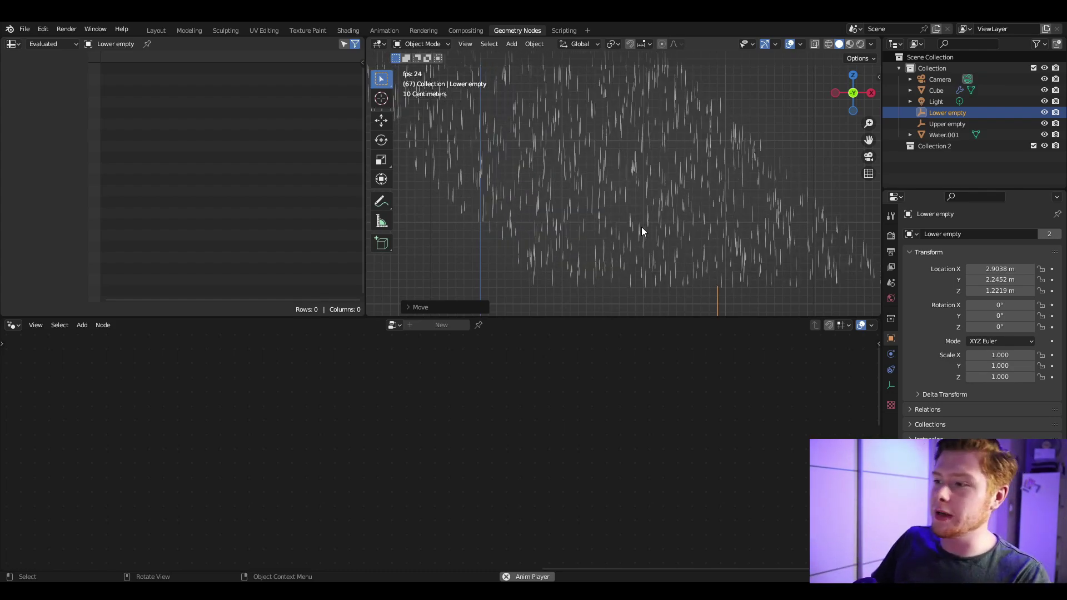
key("space")
Reselect the rain object and move the Water.001 Object Info node above the last Set Position node
left_click(614, 284)
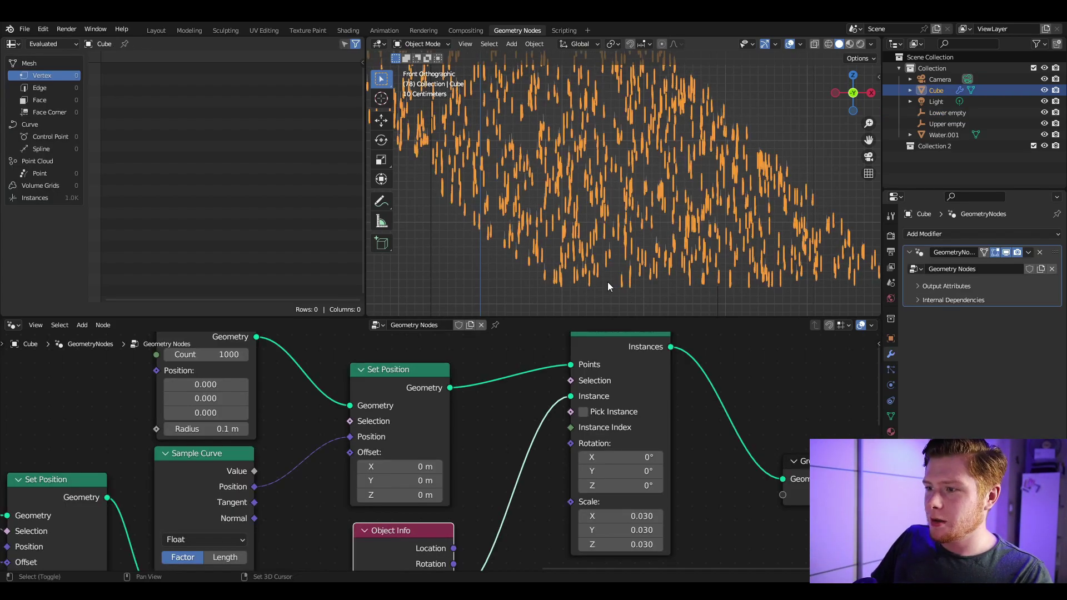
middle_click_drag(584, 294, 587, 280, "shift")
middle_click_drag(485, 418, 563, 350)
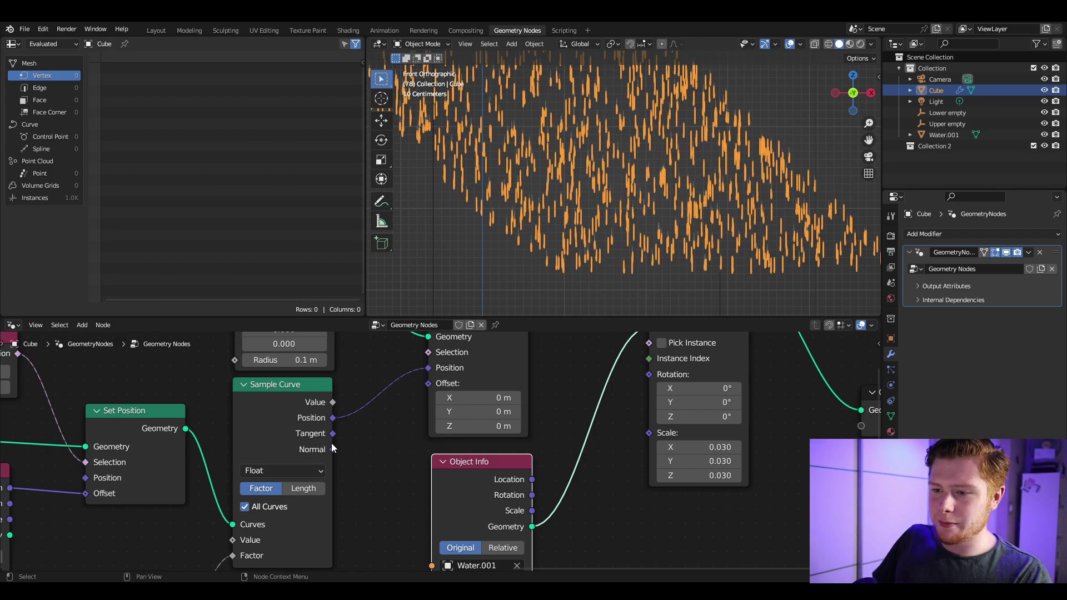
left_click_drag(481, 466, 475, 394)
middle_click_drag(519, 514, 517, 373)
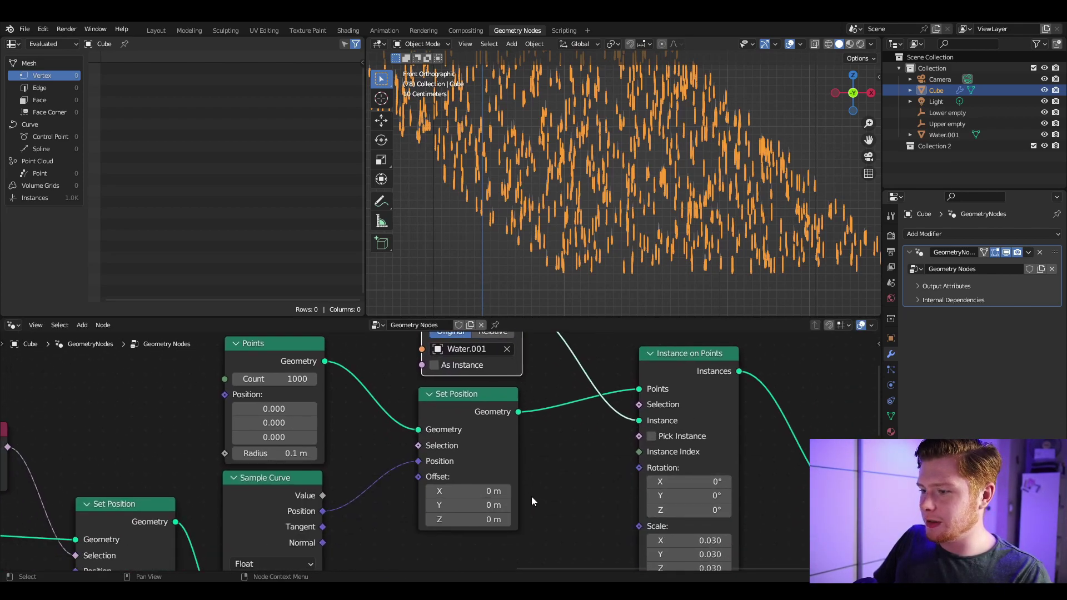
scroll(531, 497, "down", 3, "shift")
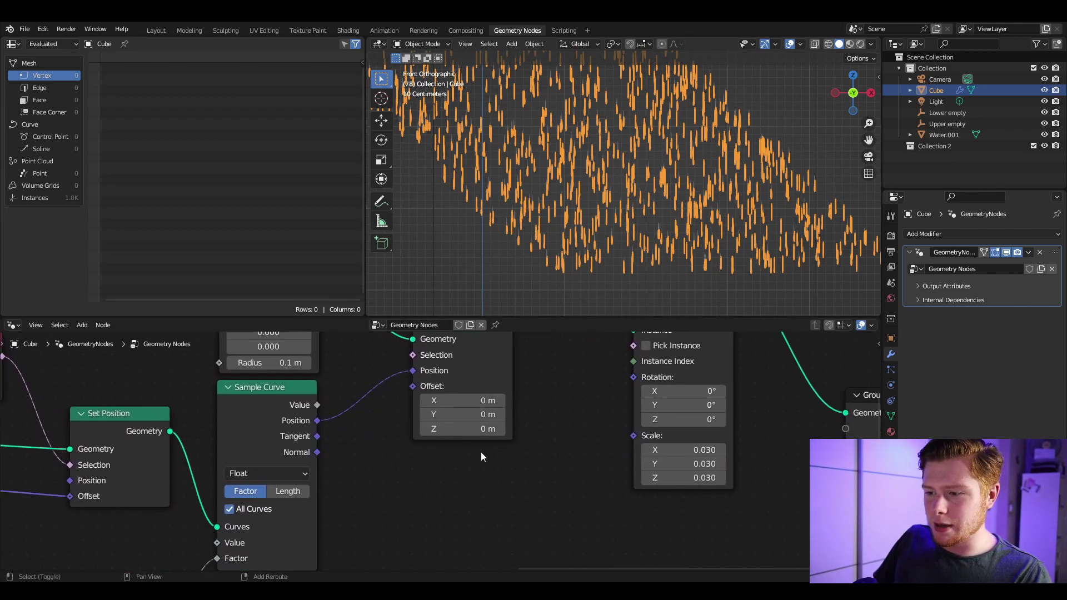
Add an Align Euler to Vector node beneath the Set Position node
key("shift+a")
left_click(458, 371)
type("al")
key("Return")
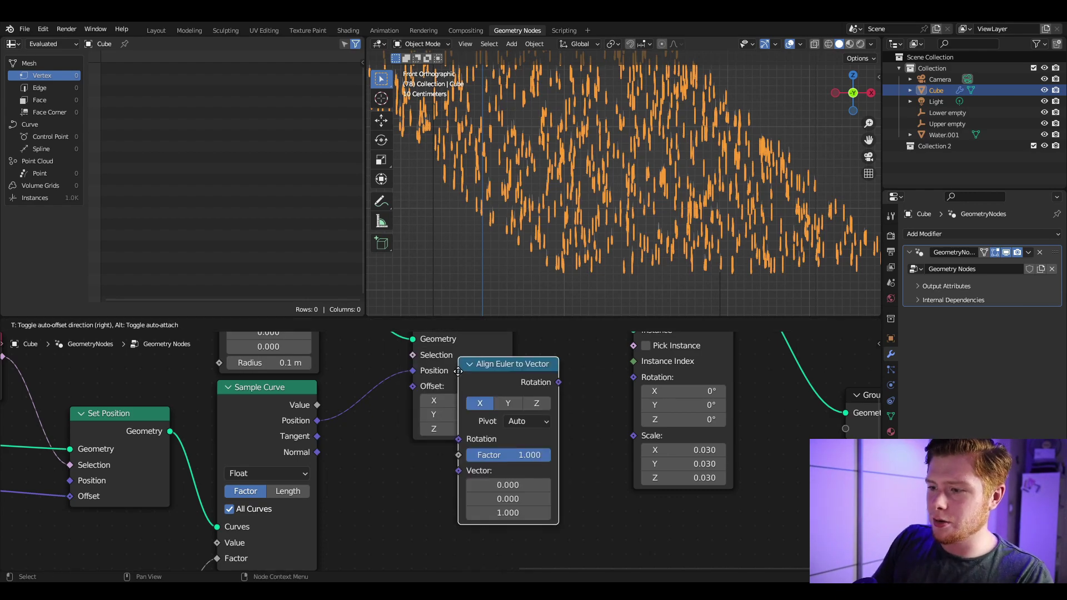
left_click(415, 463)
scroll(316, 399, "down", 2, "shift")
Link Sample Curve's Tangent to the Align Euler to Vector node's Vector, and its Rotation to Instance on Points' Rotation
left_click_drag(318, 383, 327, 383)
left_click_drag(399, 508, 411, 514)
middle_click_drag(611, 405, 521, 502)
left_click_drag(427, 517, 544, 421)
middle_click_drag(517, 371, 493, 413)
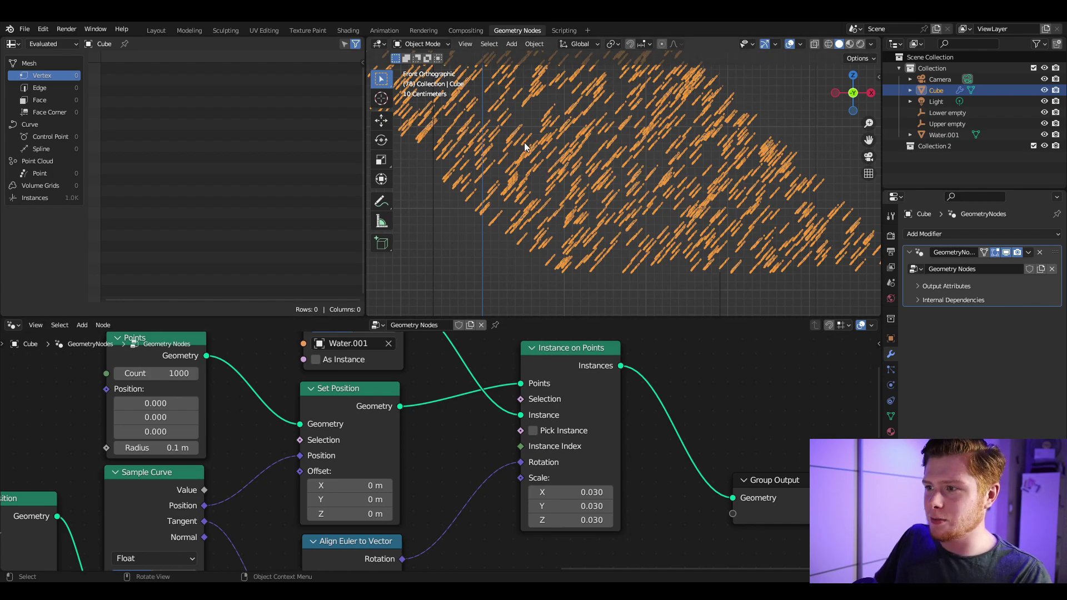
Set the Align Euler to Vector axis to Z and play the animation to check the drops' orientation
middle_click_drag(466, 567, 515, 534)
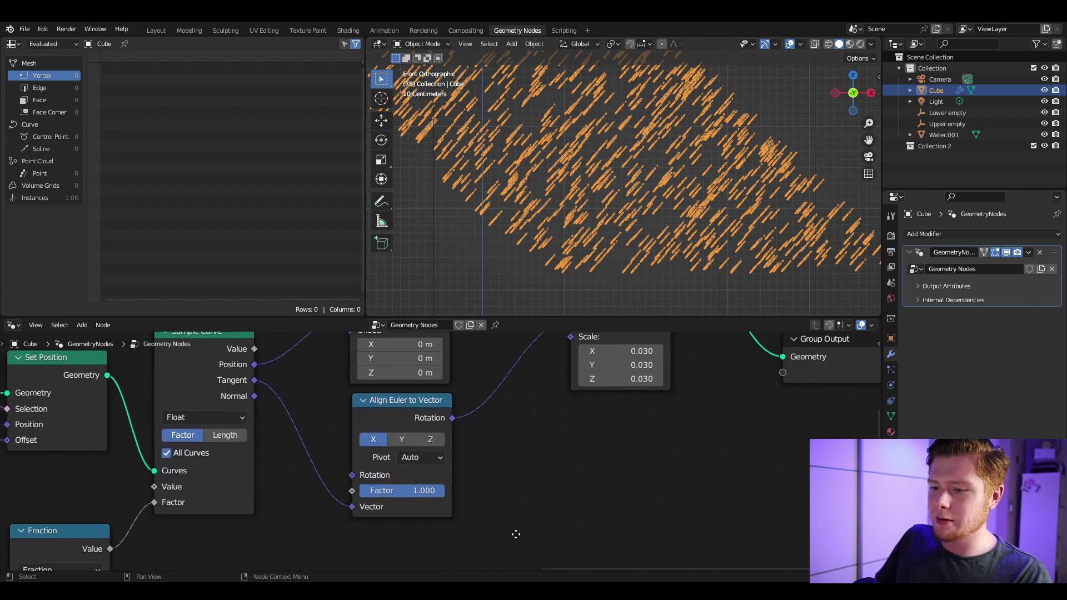
left_click(430, 439)
left_click(554, 199)
key("space")
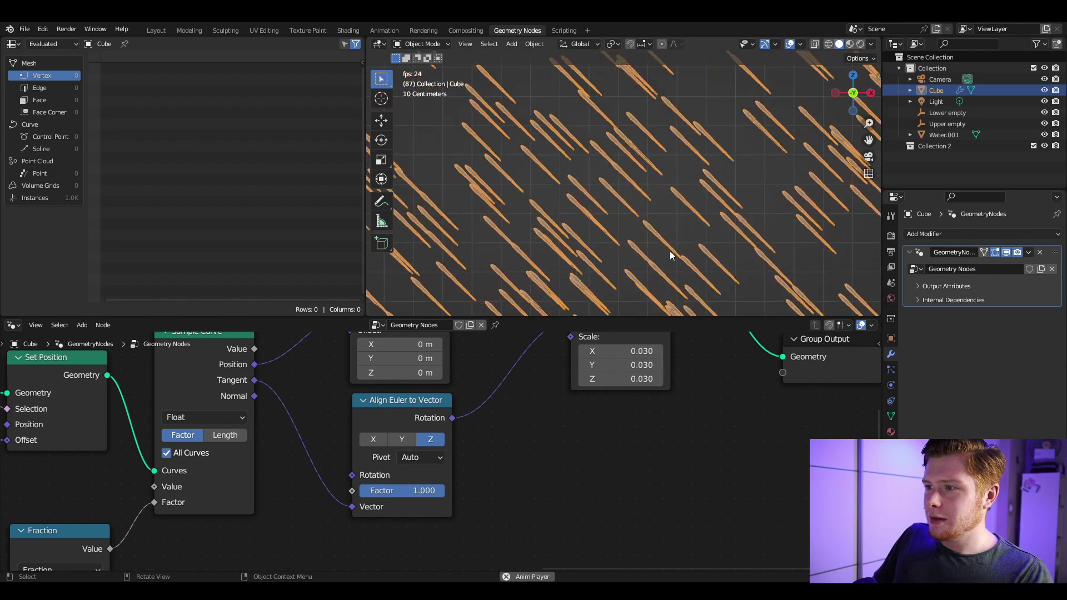
scroll(544, 160, "down", 2)
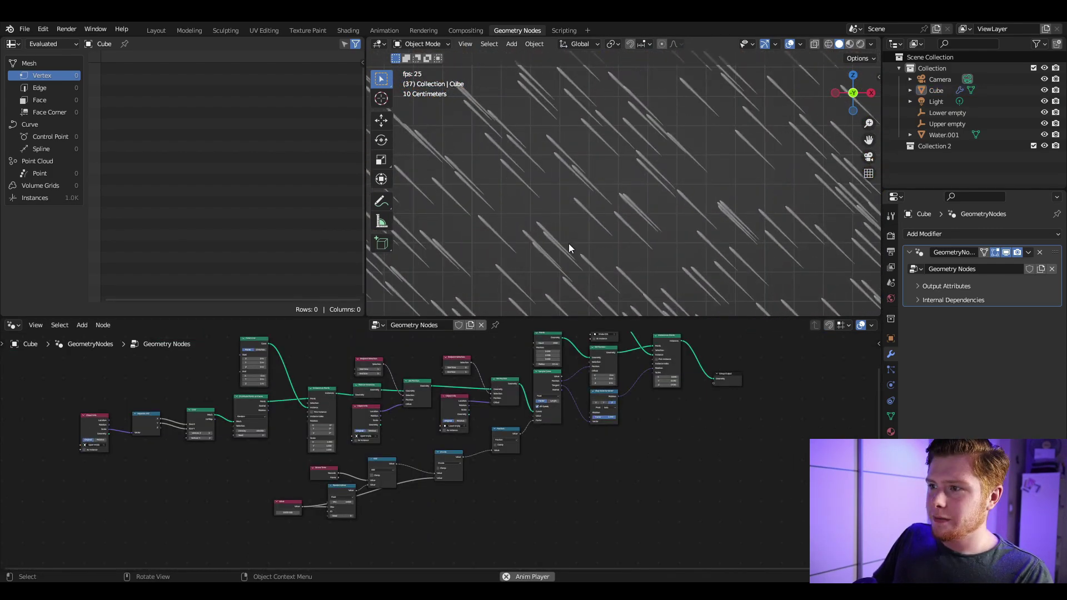
scroll(568, 244, "down", 6)
middle_click_drag(534, 239, 655, 168, "shift")
Stop playback, rotate the whole Water.001 drop mesh 180° in Edit Mode, and return to Object Mode
key("space")
left_click(592, 244)
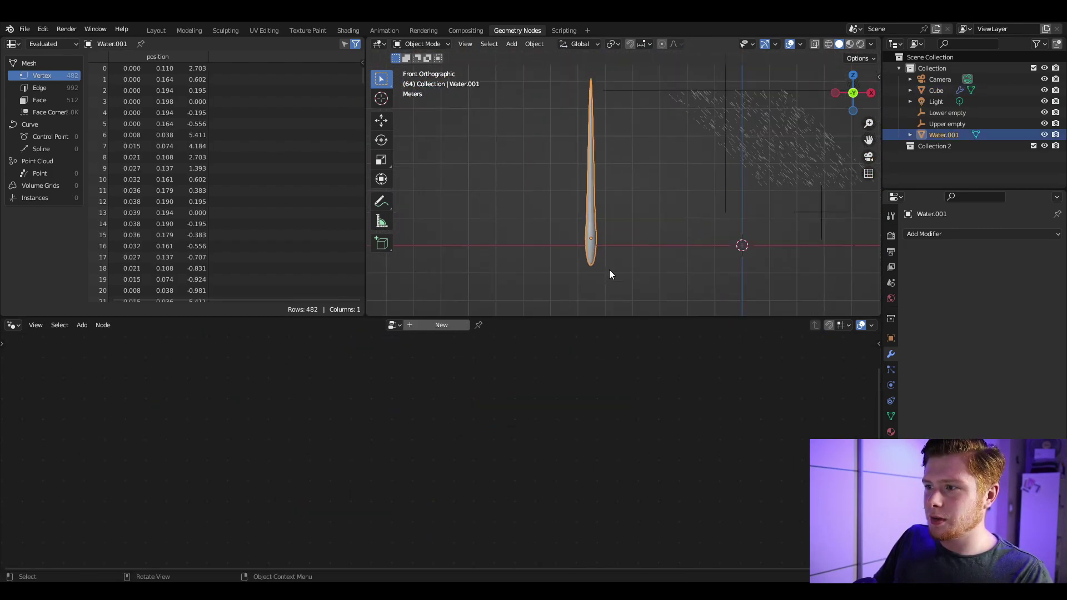
scroll(606, 222, "up", 1)
key("Tab")
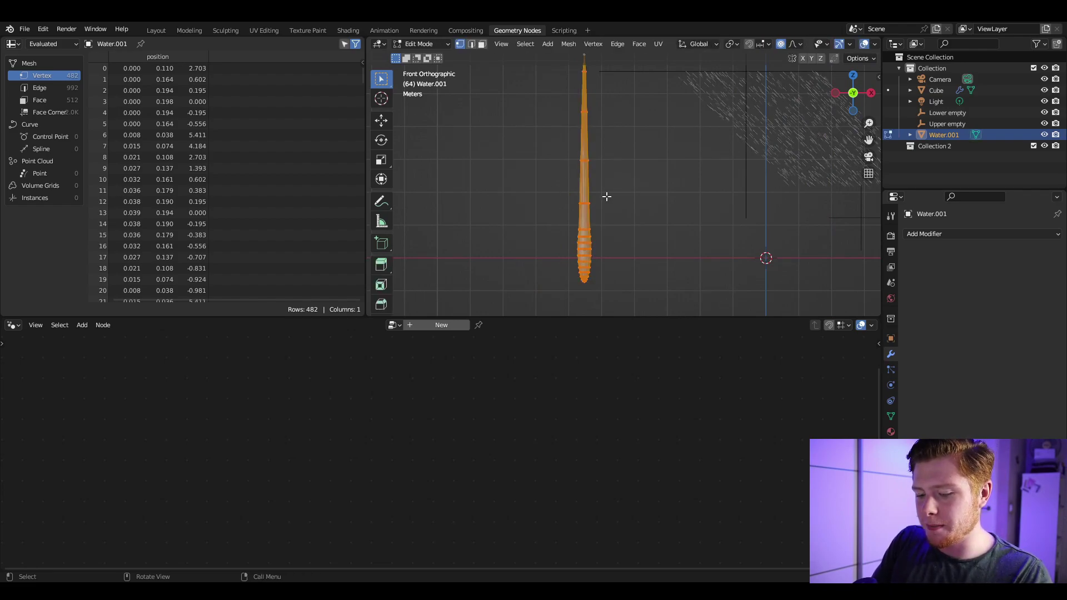
type("r180")
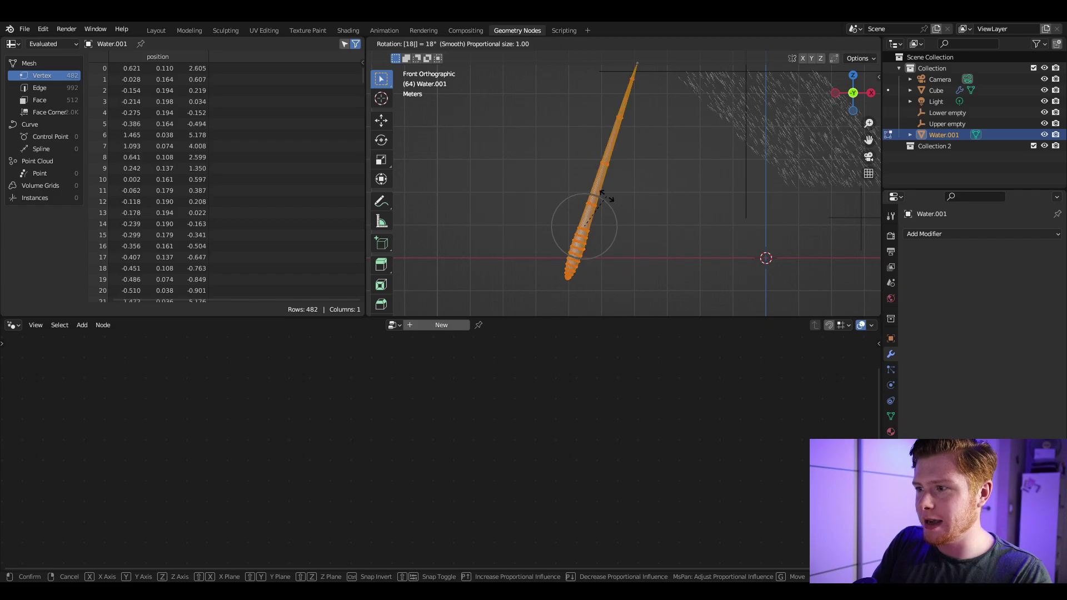
key("Return")
middle_click_drag(791, 178, 544, 233, "shift")
scroll(557, 214, "up", 4)
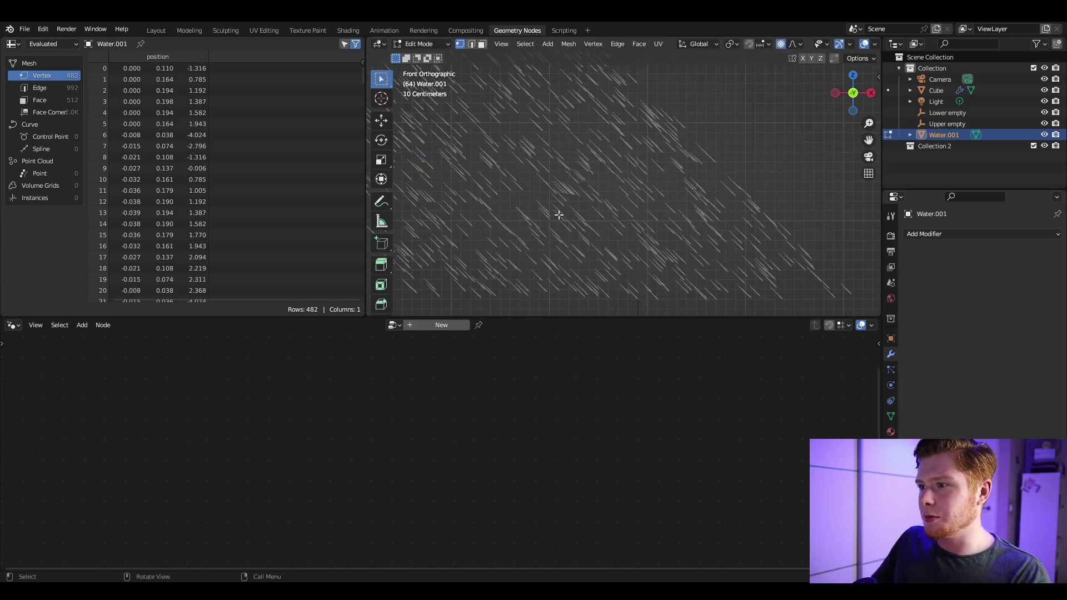
key("Tab")
Play the rain animation and set the Value node that feeds Random Value to 1000
key("space")
scroll(534, 225, "up", 4)
scroll(565, 171, "down", 3)
middle_click_drag(562, 174, 584, 208, "shift")
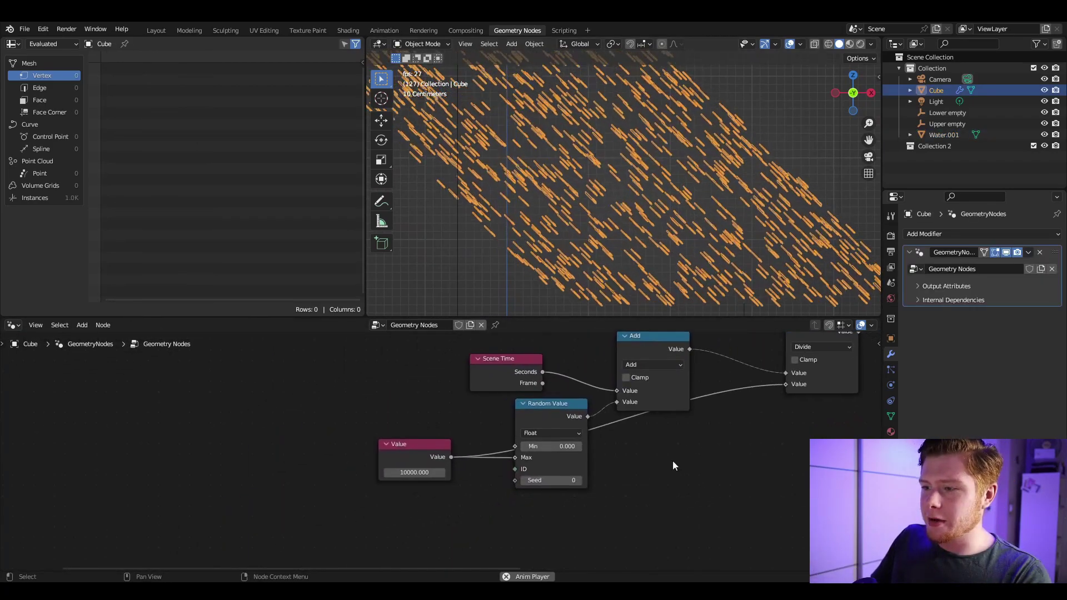
middle_click_drag(402, 422, 423, 410)
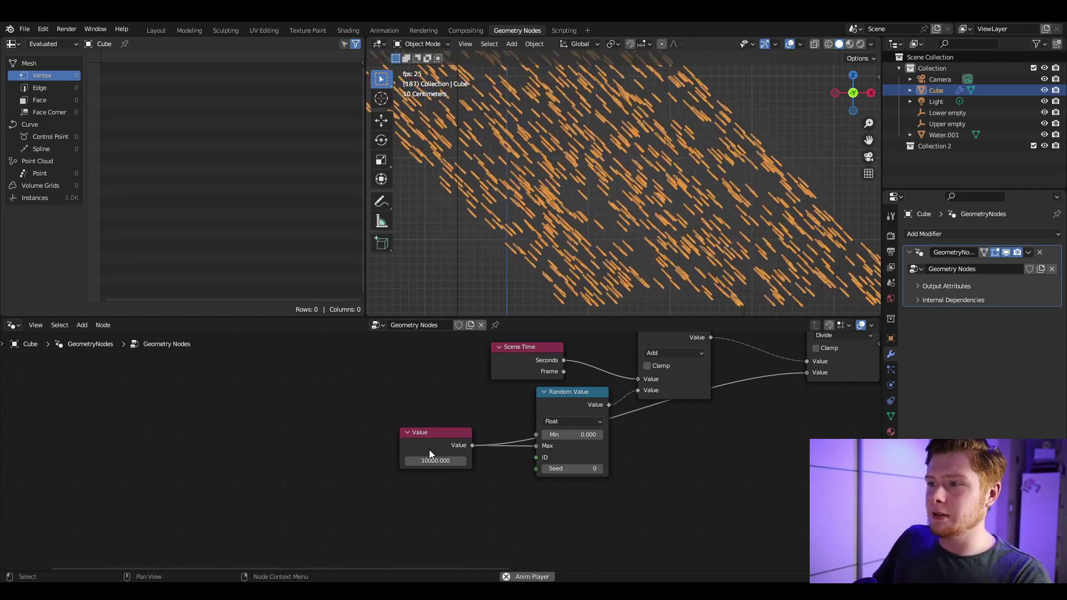
double_click(419, 460)
type("1000")
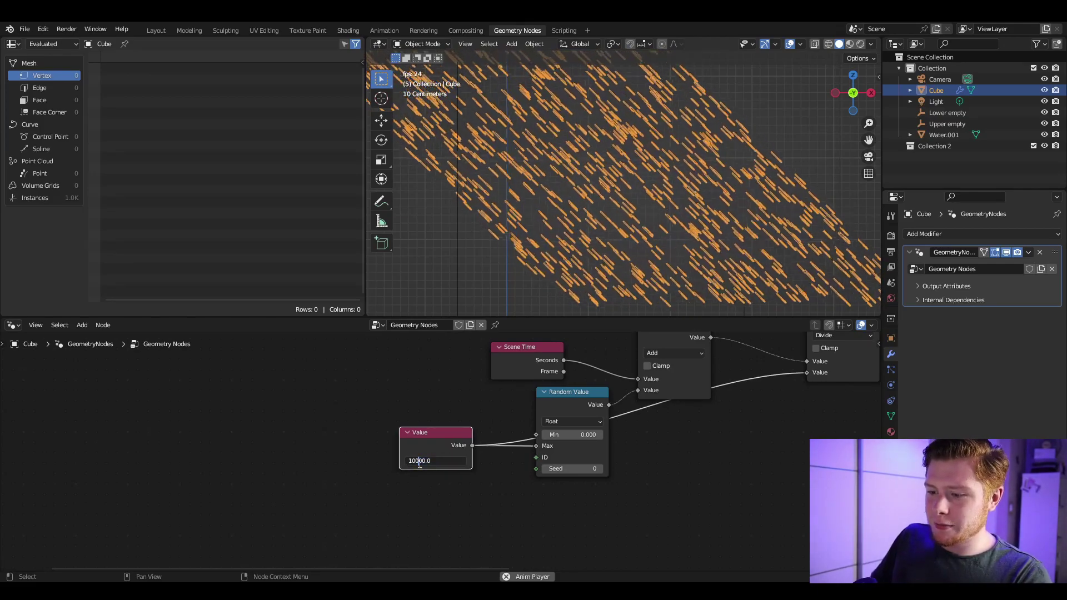
key("Return")
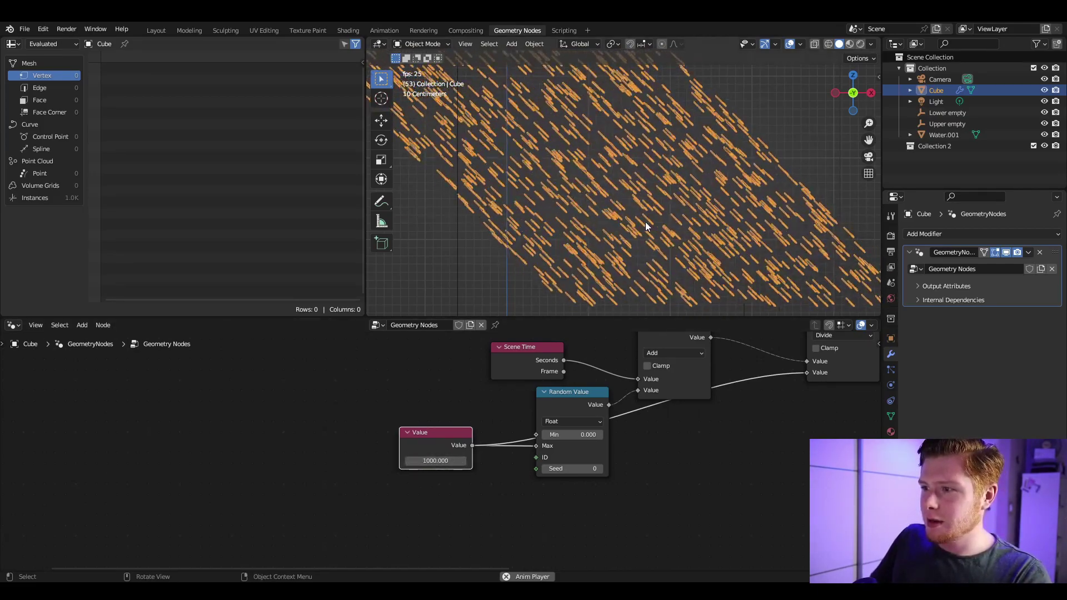
Move the lower empty to about X -1.50 m, Y 1.55 m, Z -0.20 m while the animation plays
middle_click_drag(645, 222, 538, 248)
left_click(538, 249)
middle_click_drag(786, 264, 789, 244)
scroll(778, 250, "down", 4)
left_click(698, 255)
key("g")
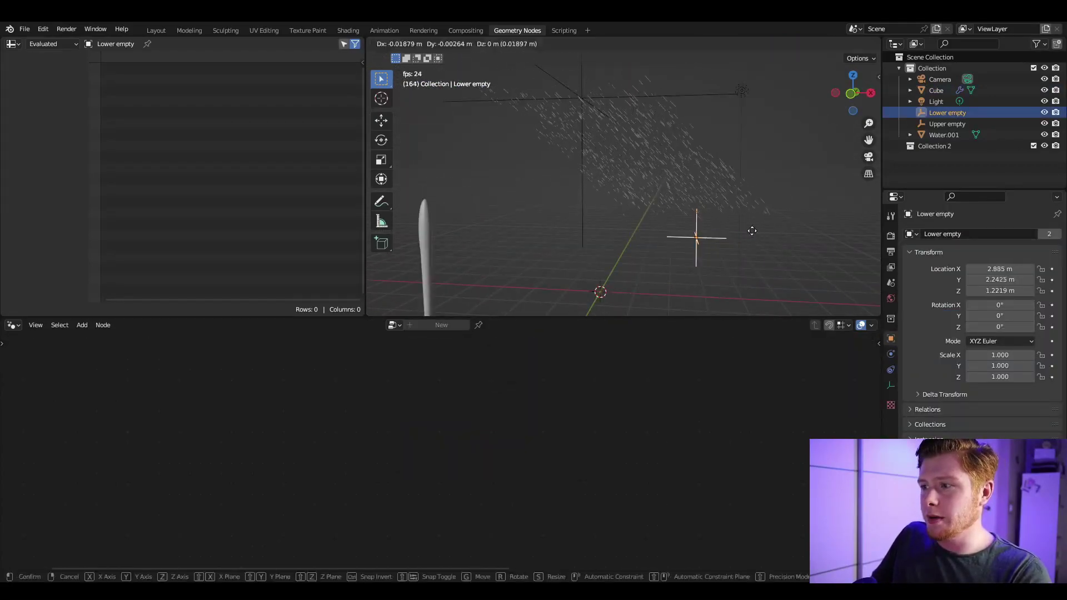
left_click(623, 272)
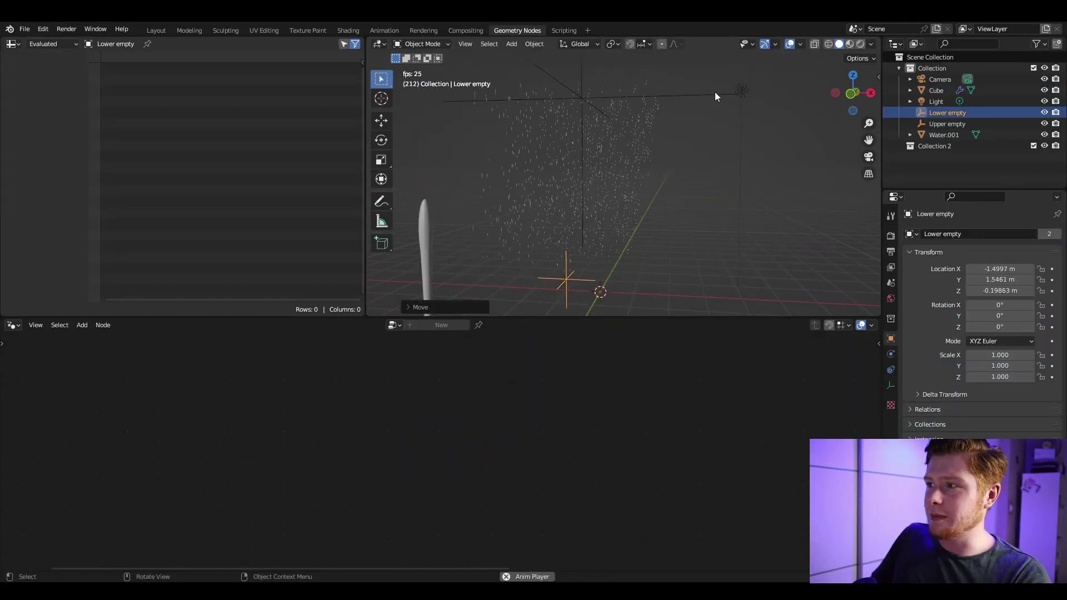
Move the upper empty to about X -1.00 m, Y 0.36 m, Z 6.92 m and enlarge it to a scale of about 8.83
left_click(715, 91)
key("g")
left_click(696, 171)
middle_click_drag(708, 238, 662, 185)
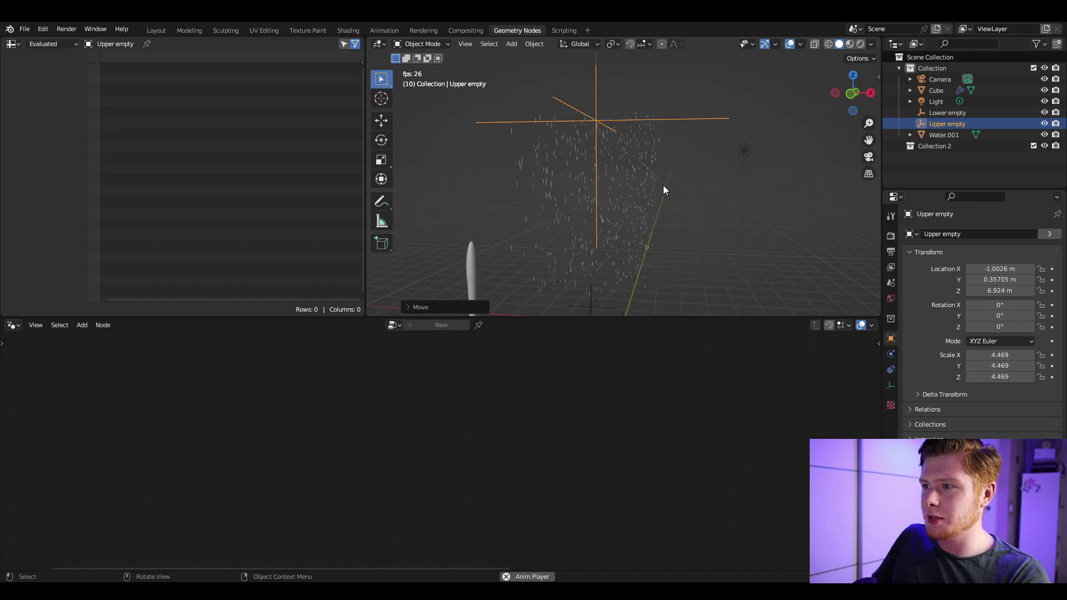
key("s")
left_click(738, 215)
middle_click_drag(739, 216, 643, 136)
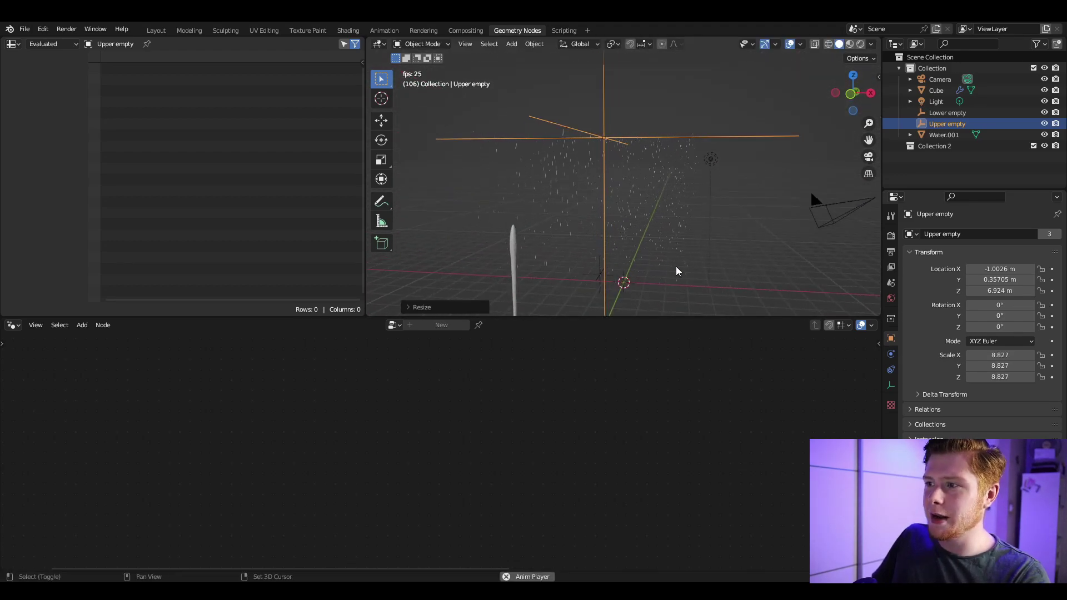
Reposition the rain's control empties several times to test how the falling direction follows them
key("g")
left_click(744, 182)
key("g")
left_click(524, 225)
key("g")
left_click(772, 266)
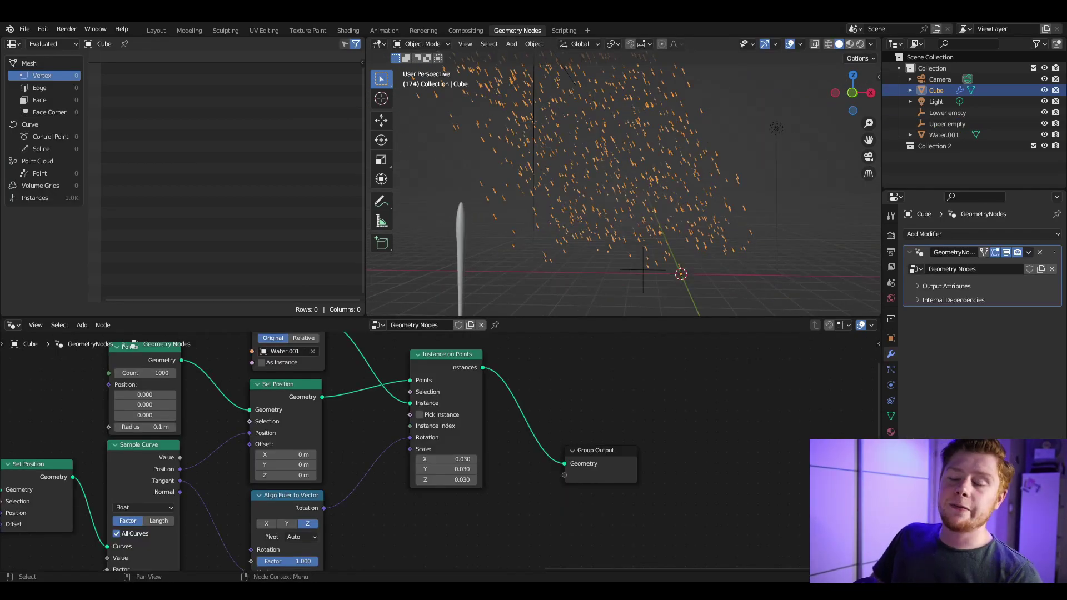
Select the Water.001 drop, split the node editor area in two, and switch the new half to the Shader Editor
middle_click_drag(517, 295, 606, 245)
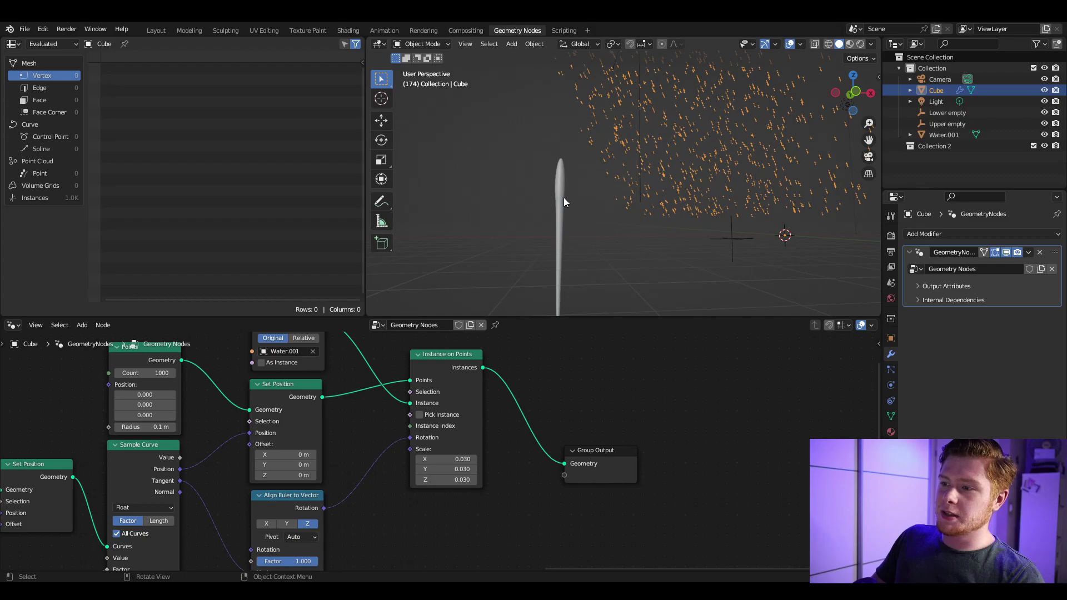
left_click(564, 198)
middle_click_drag(737, 205, 694, 208, "shift")
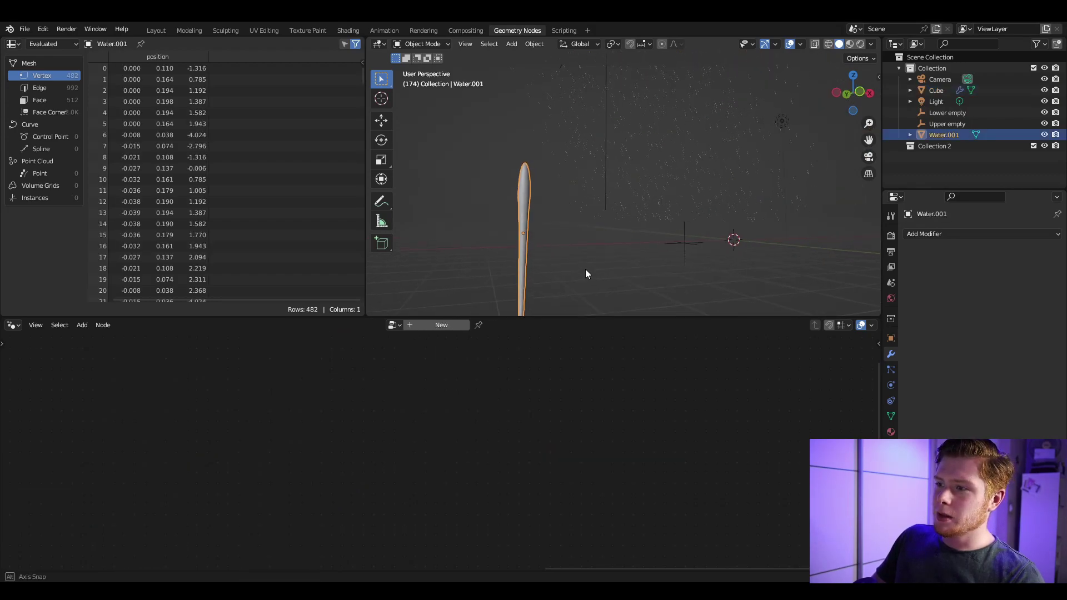
scroll(585, 269, "up", 4)
middle_click_drag(585, 269, 603, 291)
left_click_drag(878, 320, 452, 332)
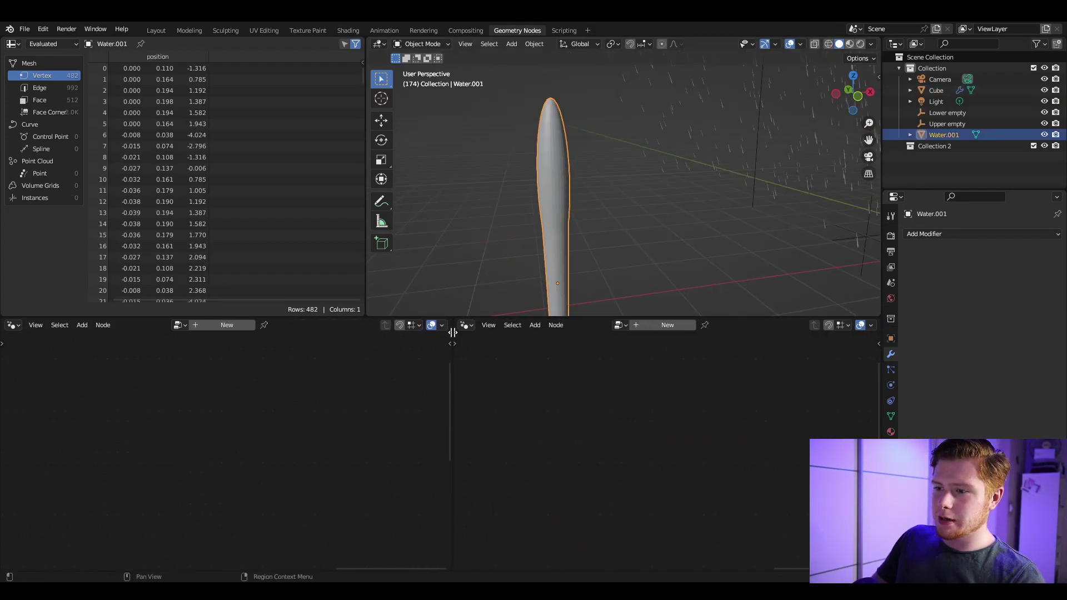
left_click(466, 326)
left_click(490, 428)
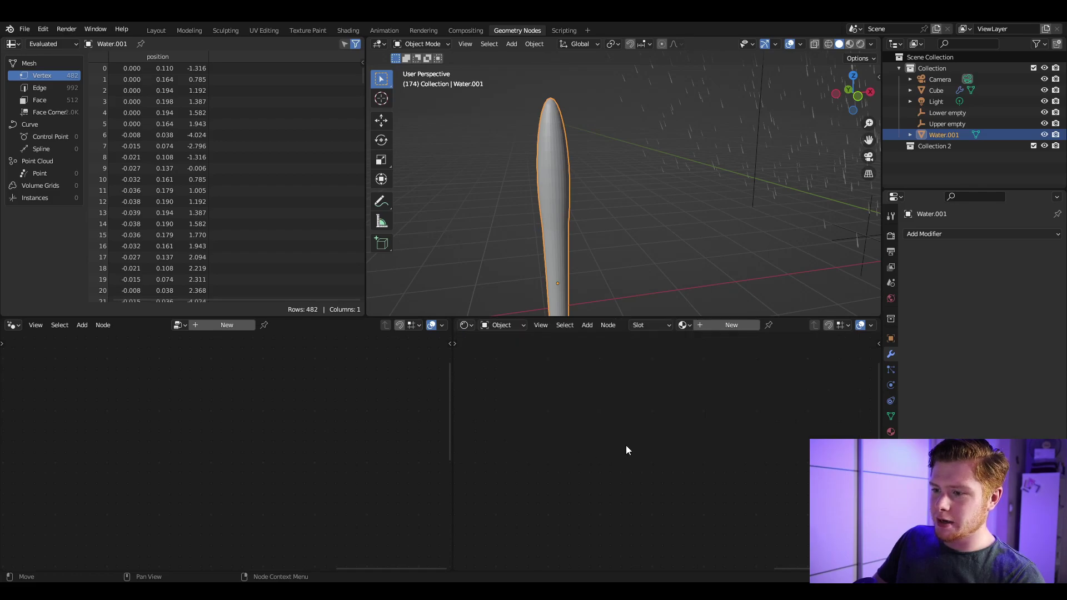
Create a new material for the Water.001 drop, preview it in the viewport, and delete the default Principled BSDF node
left_click(713, 330)
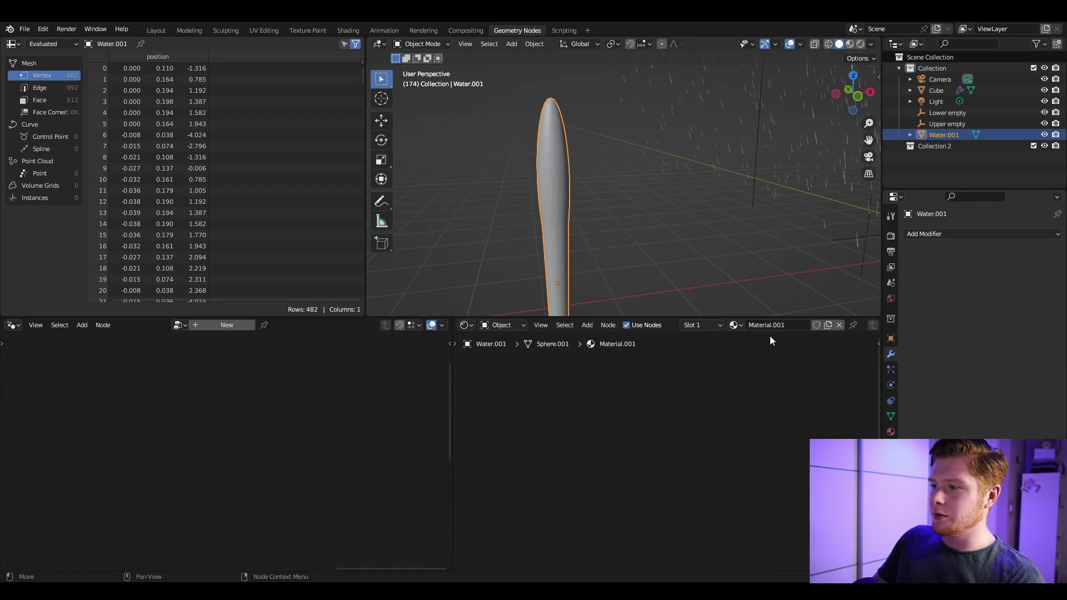
left_click(849, 45)
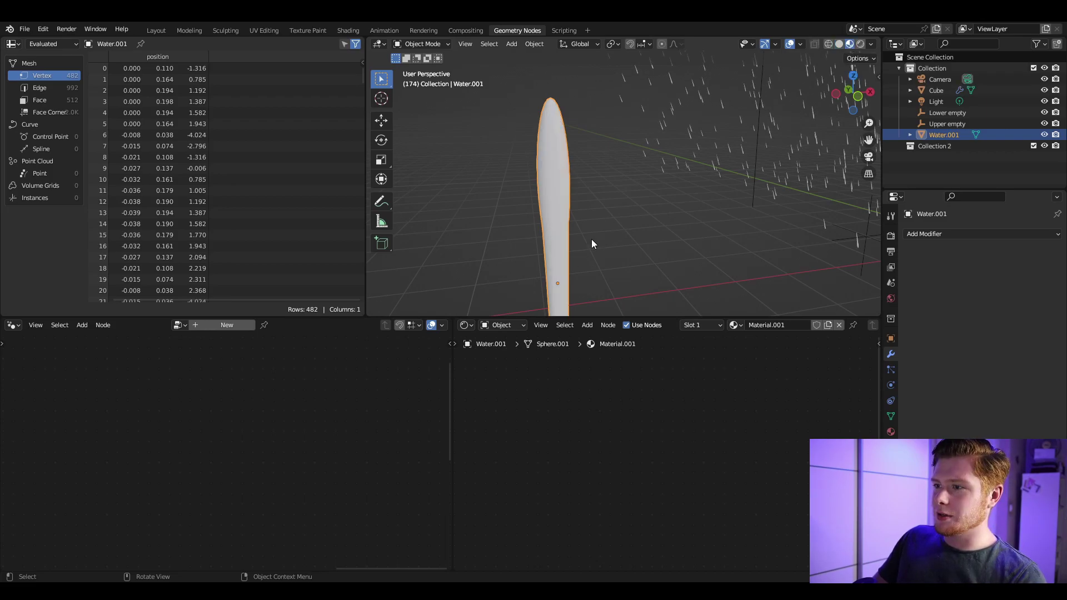
middle_click_drag(600, 260, 631, 241, "shift")
key("Home")
middle_click_drag(599, 383, 600, 411)
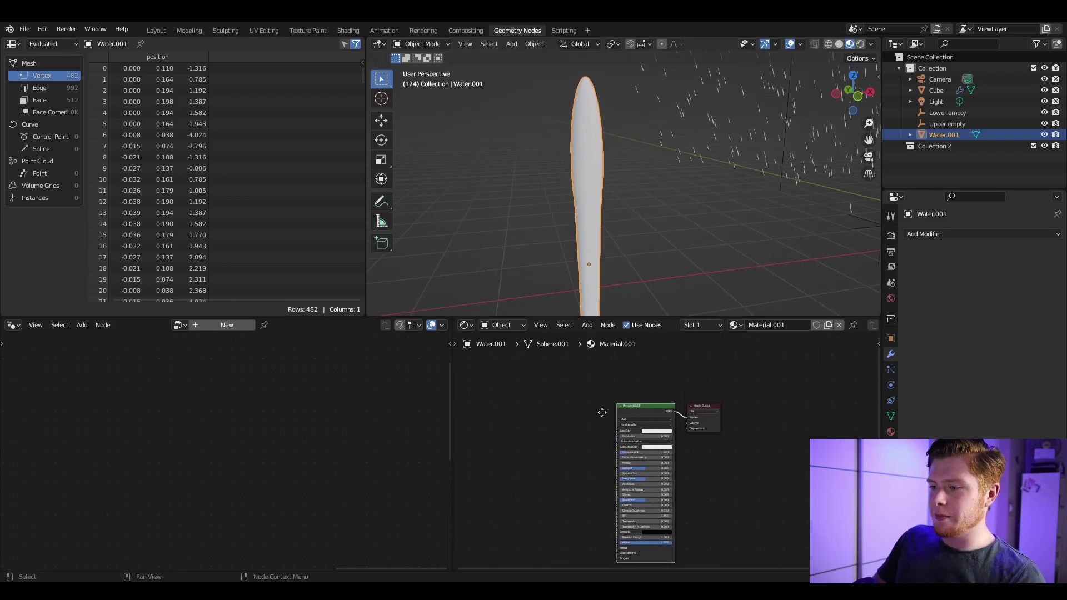
scroll(650, 401, "up", 2)
key("x")
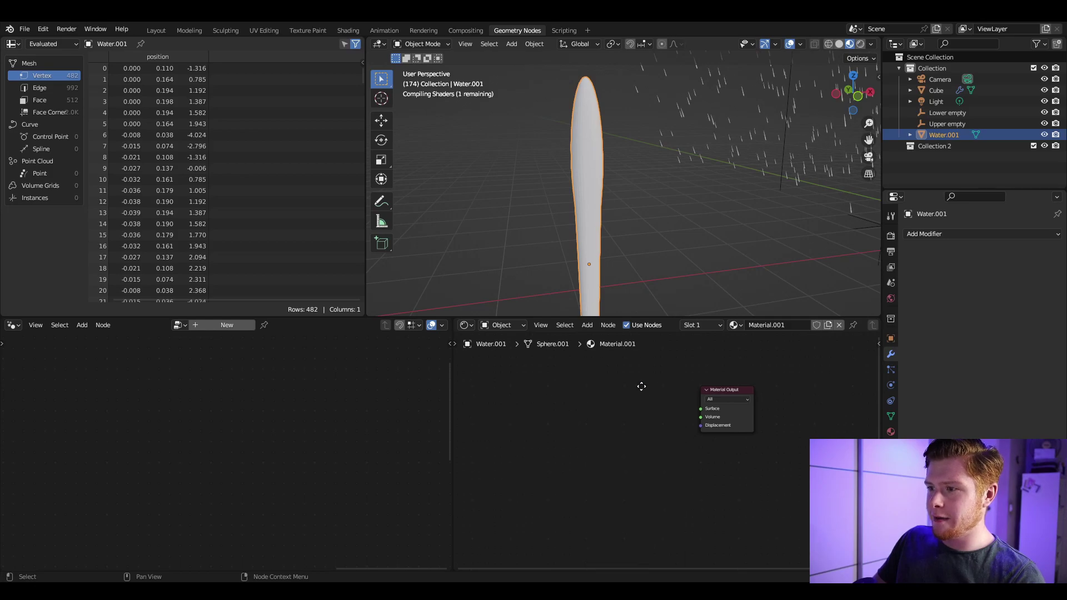
Add a Glass BSDF node and connect its BSDF output to the Surface input of the Material Output
key("shift+a")
left_click(626, 402)
type("Gl")
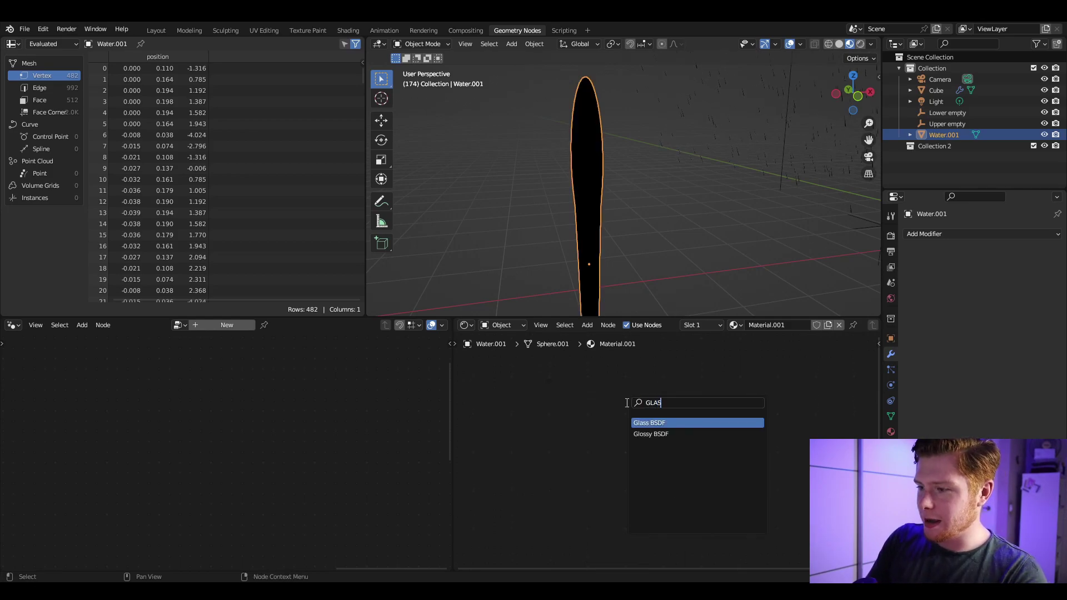
type("AS")
key("Return")
left_click(590, 415)
Shade the Water.001 drop smooth
middle_click_drag(598, 155, 628, 238)
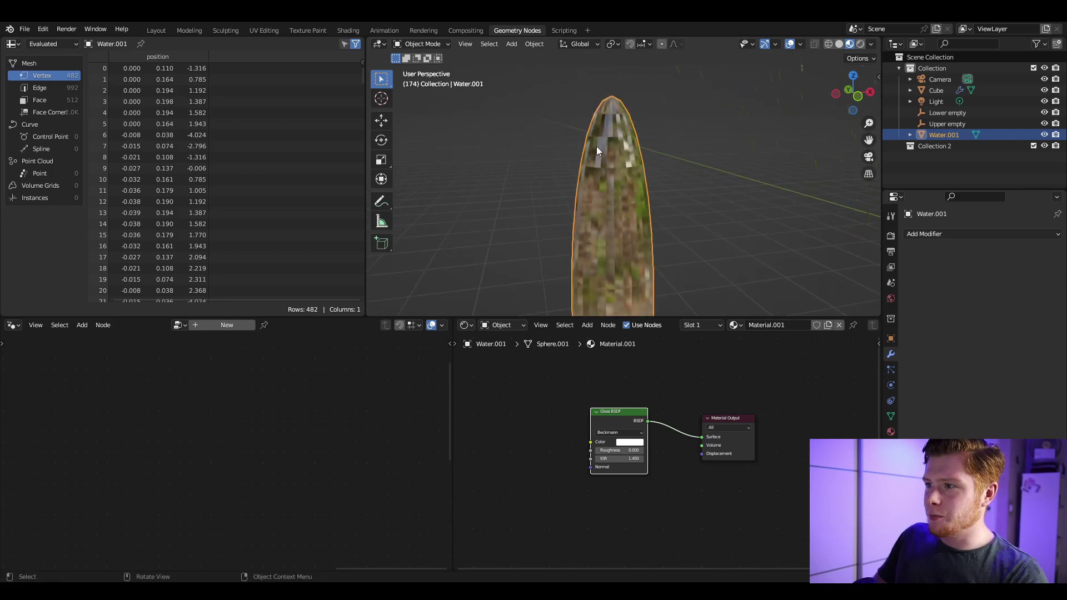
right_click(528, 141)
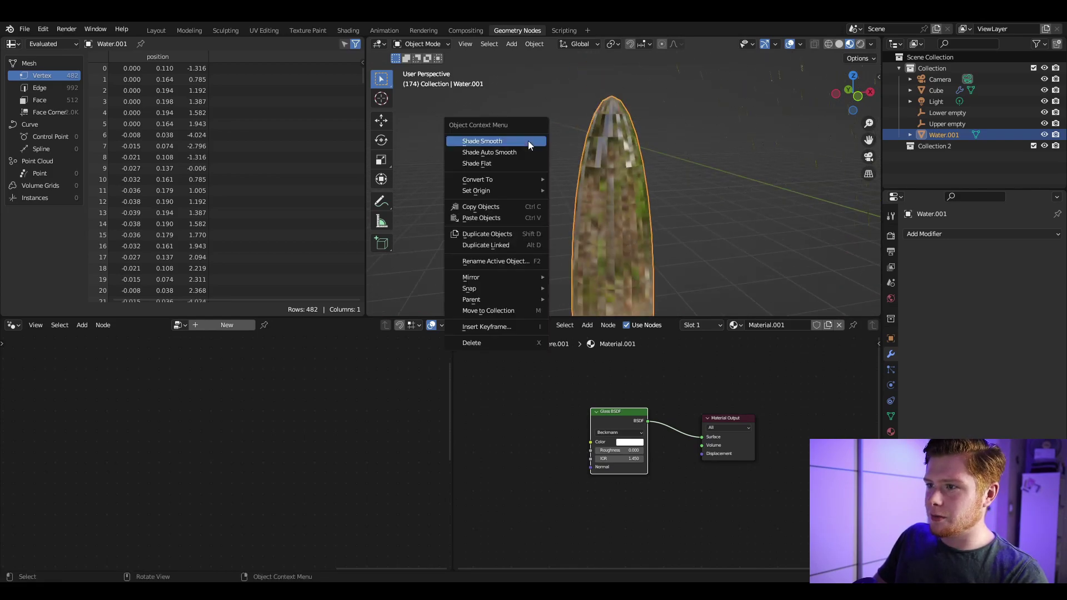
left_click(482, 140)
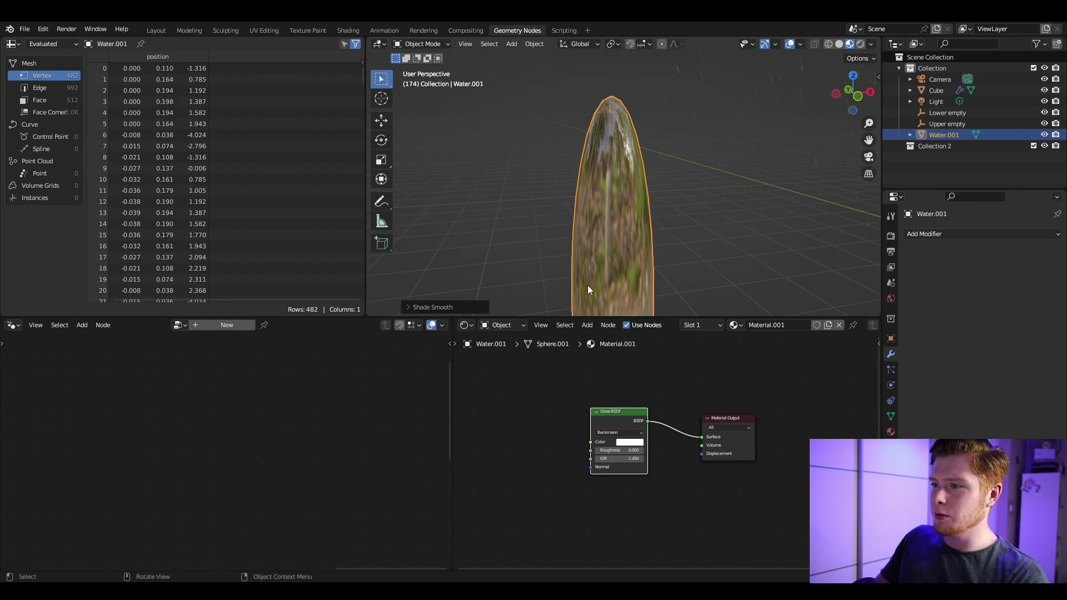
Set the IOR of the Glass BSDF node to 1.333
middle_click_drag(588, 283, 572, 258)
scroll(600, 431, "up", 8)
middle_click_drag(514, 497, 563, 486)
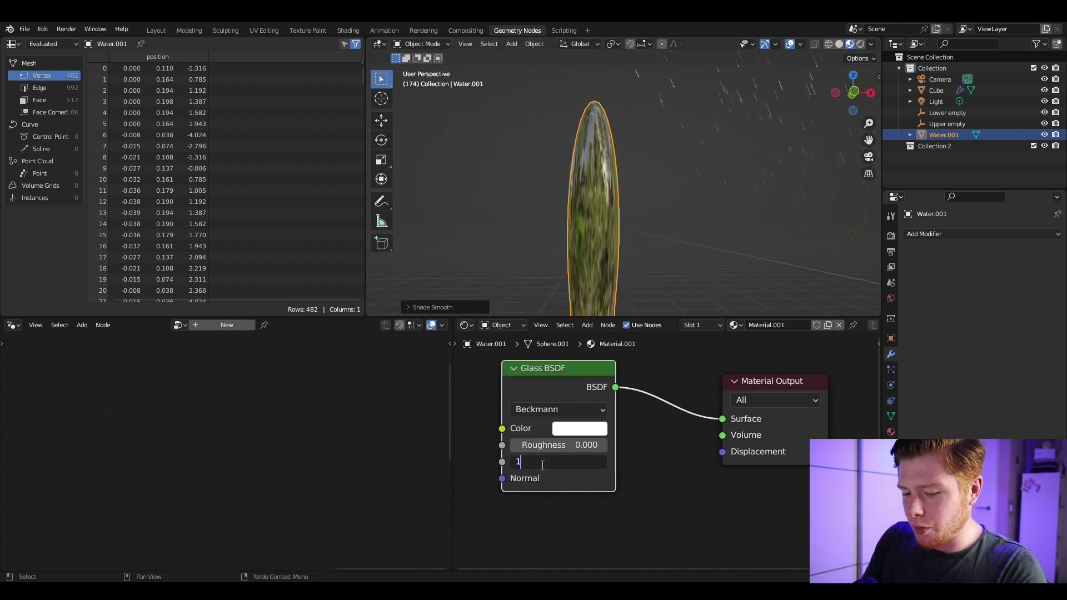
key("Return")
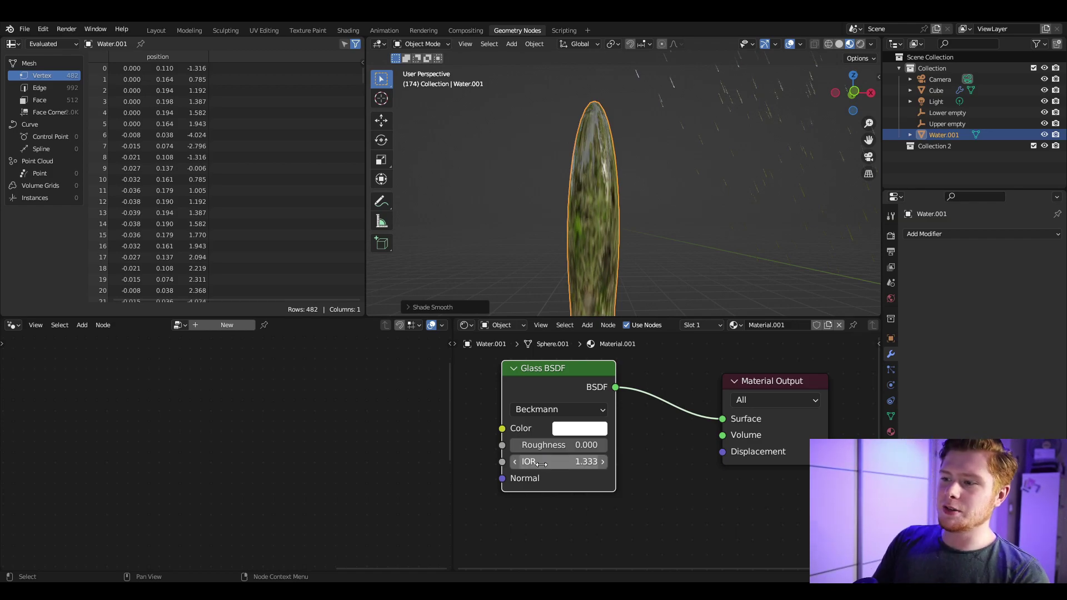
middle_click_drag(532, 459, 529, 478)
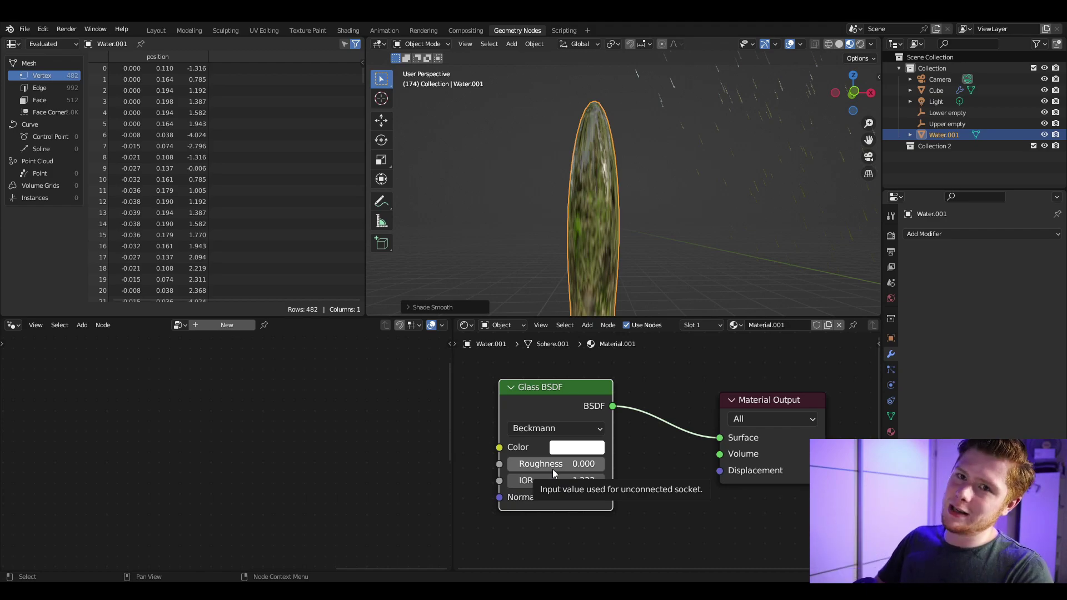
Play the rain animation in the Layout workspace and move the lower empty to about X -3.87 m, Y 1.49 m, Z 0.06 m
key("space")
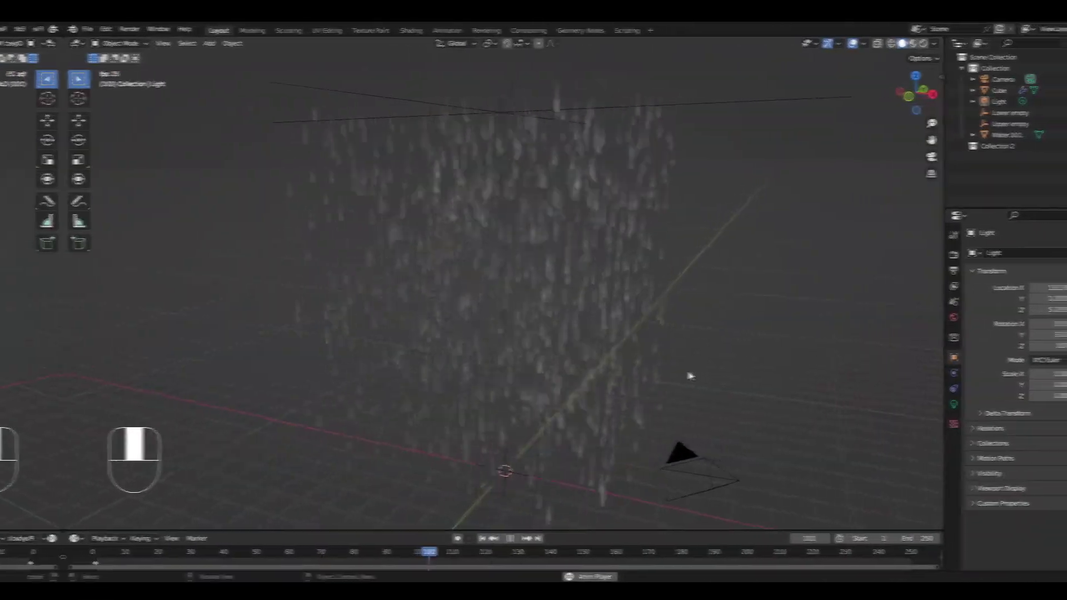
key("space")
key("space")
middle_click_drag(537, 366, 522, 449)
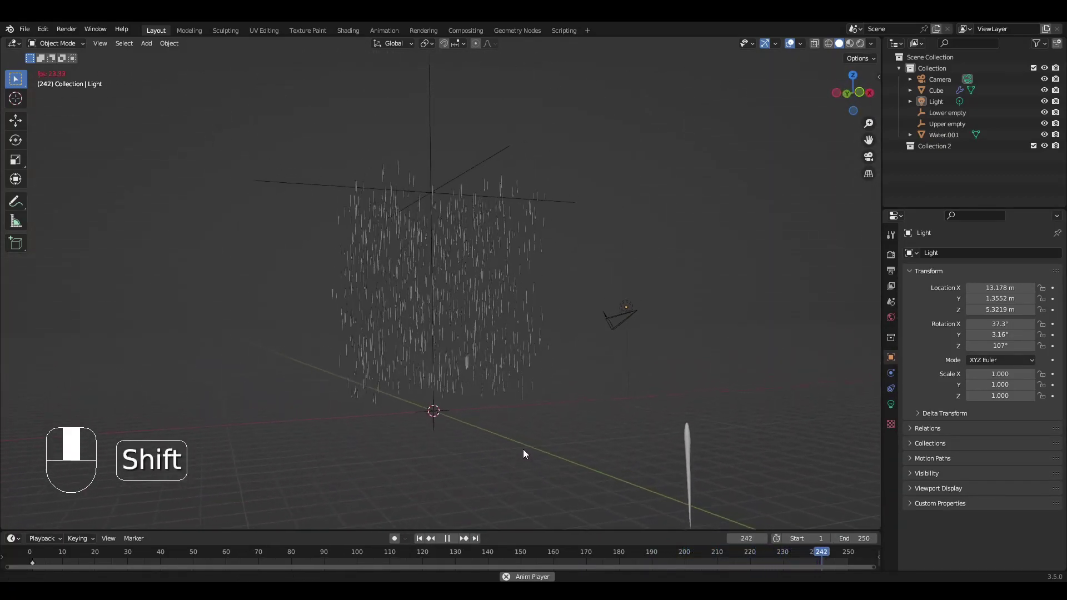
left_click(440, 442)
key("g")
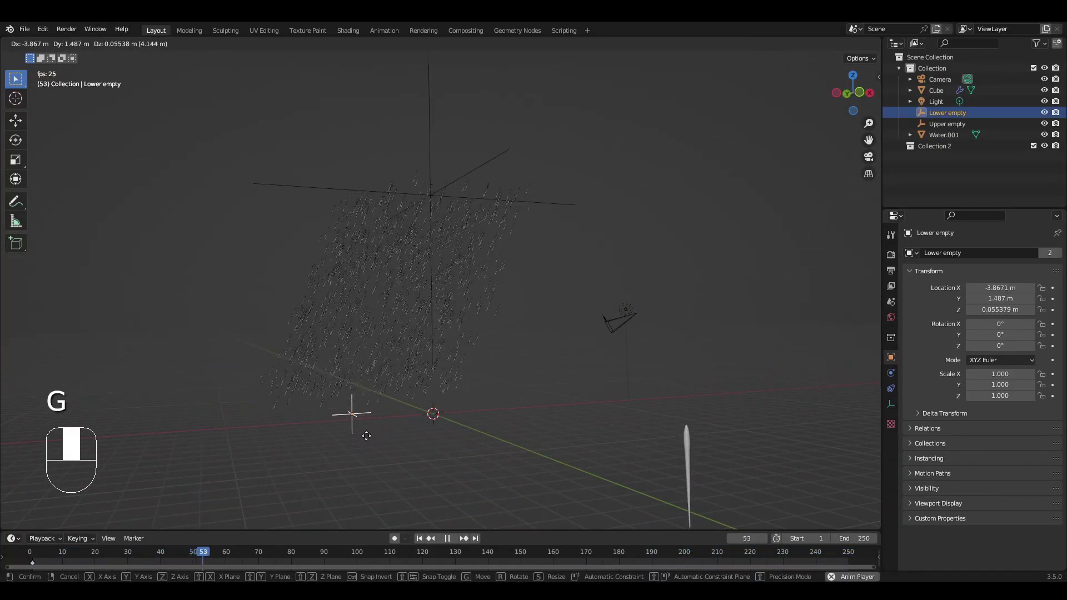
left_click(366, 436)
Move the lower empty across to about X 2.67 m, Y 1.58 m, Z 0.25 m to slant the rain the other way
scroll(366, 436, "up", 5)
middle_click_drag(366, 436, 380, 402, "shift")
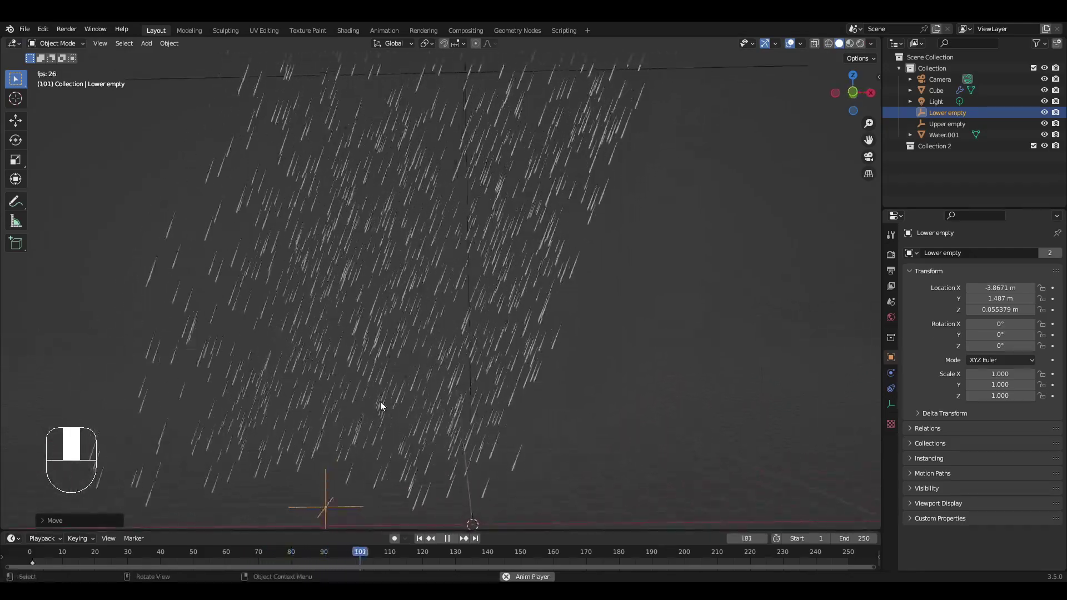
key("g")
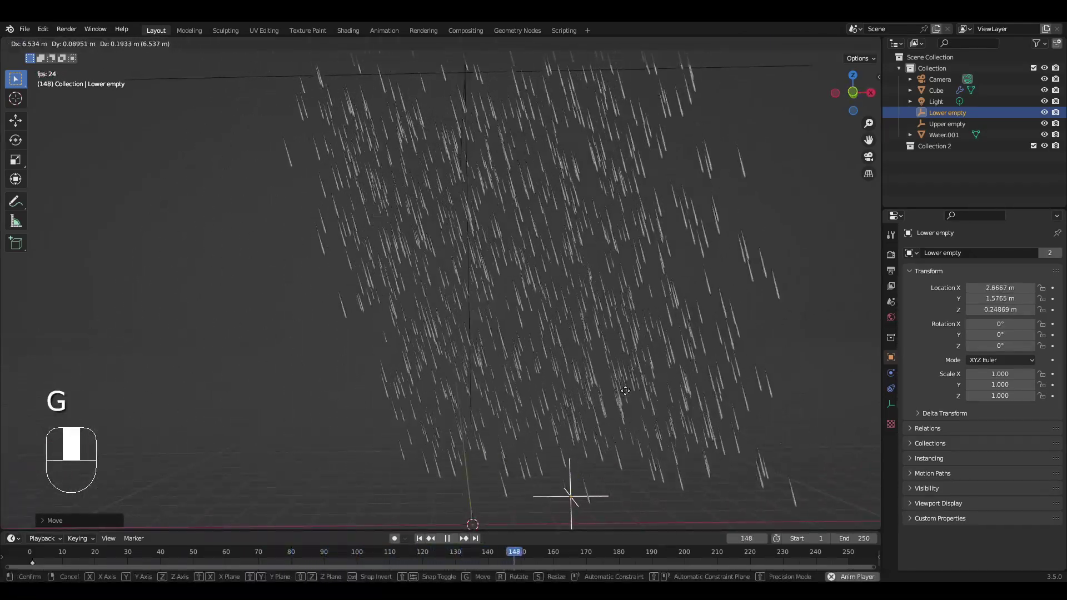